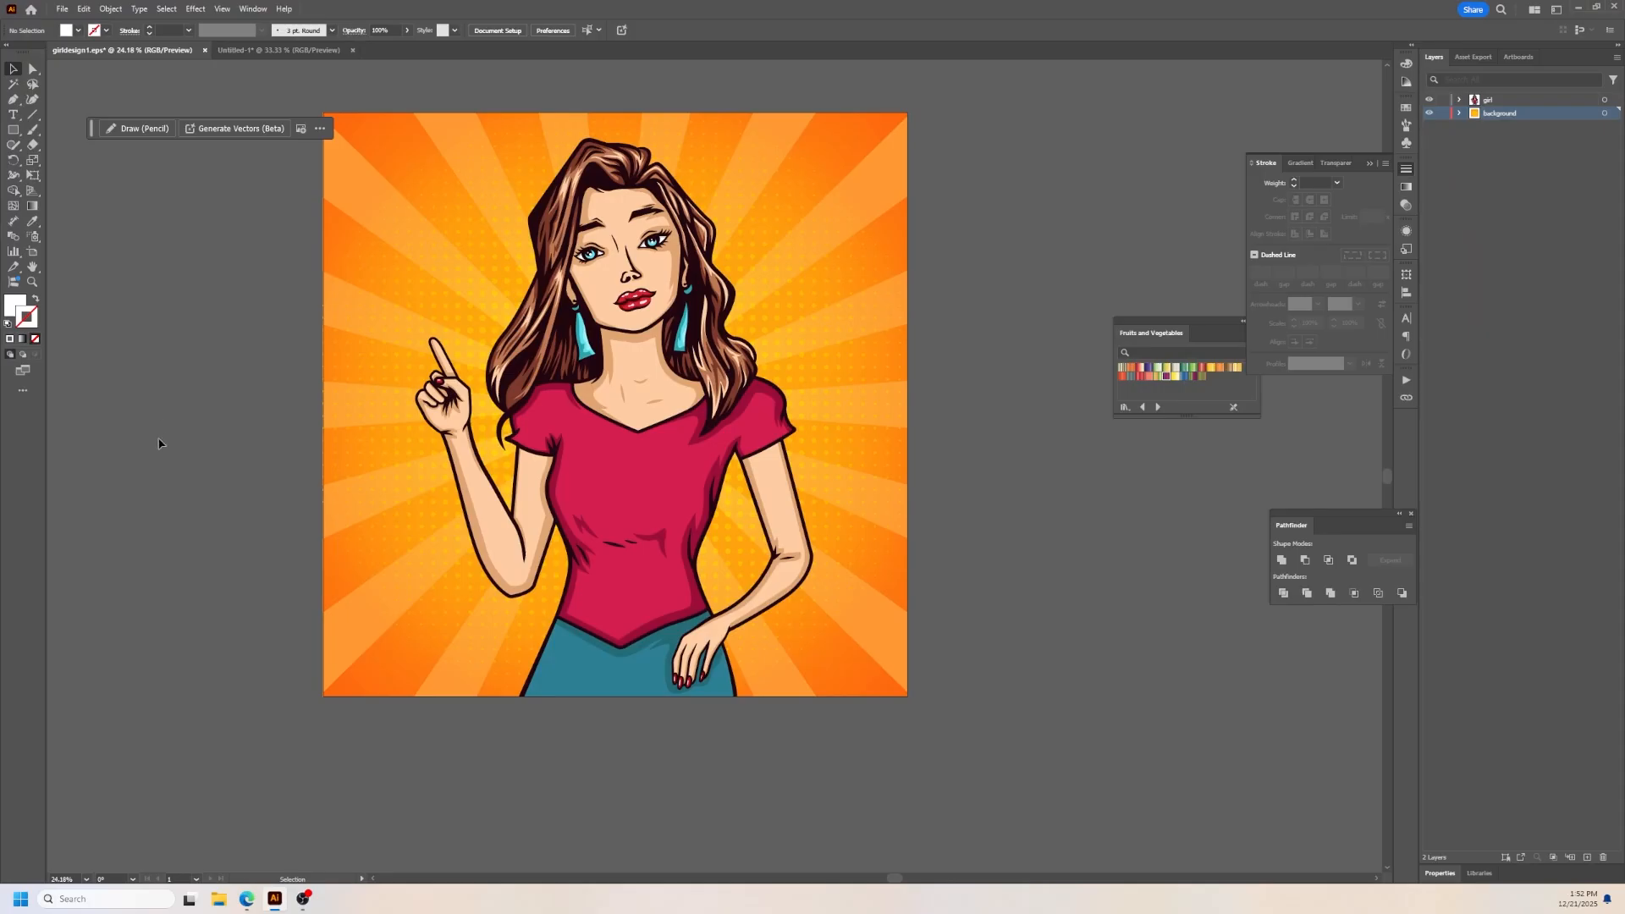
pyautogui.scroll(3, 146, 436)
pyautogui.scroll(2, 146, 437)
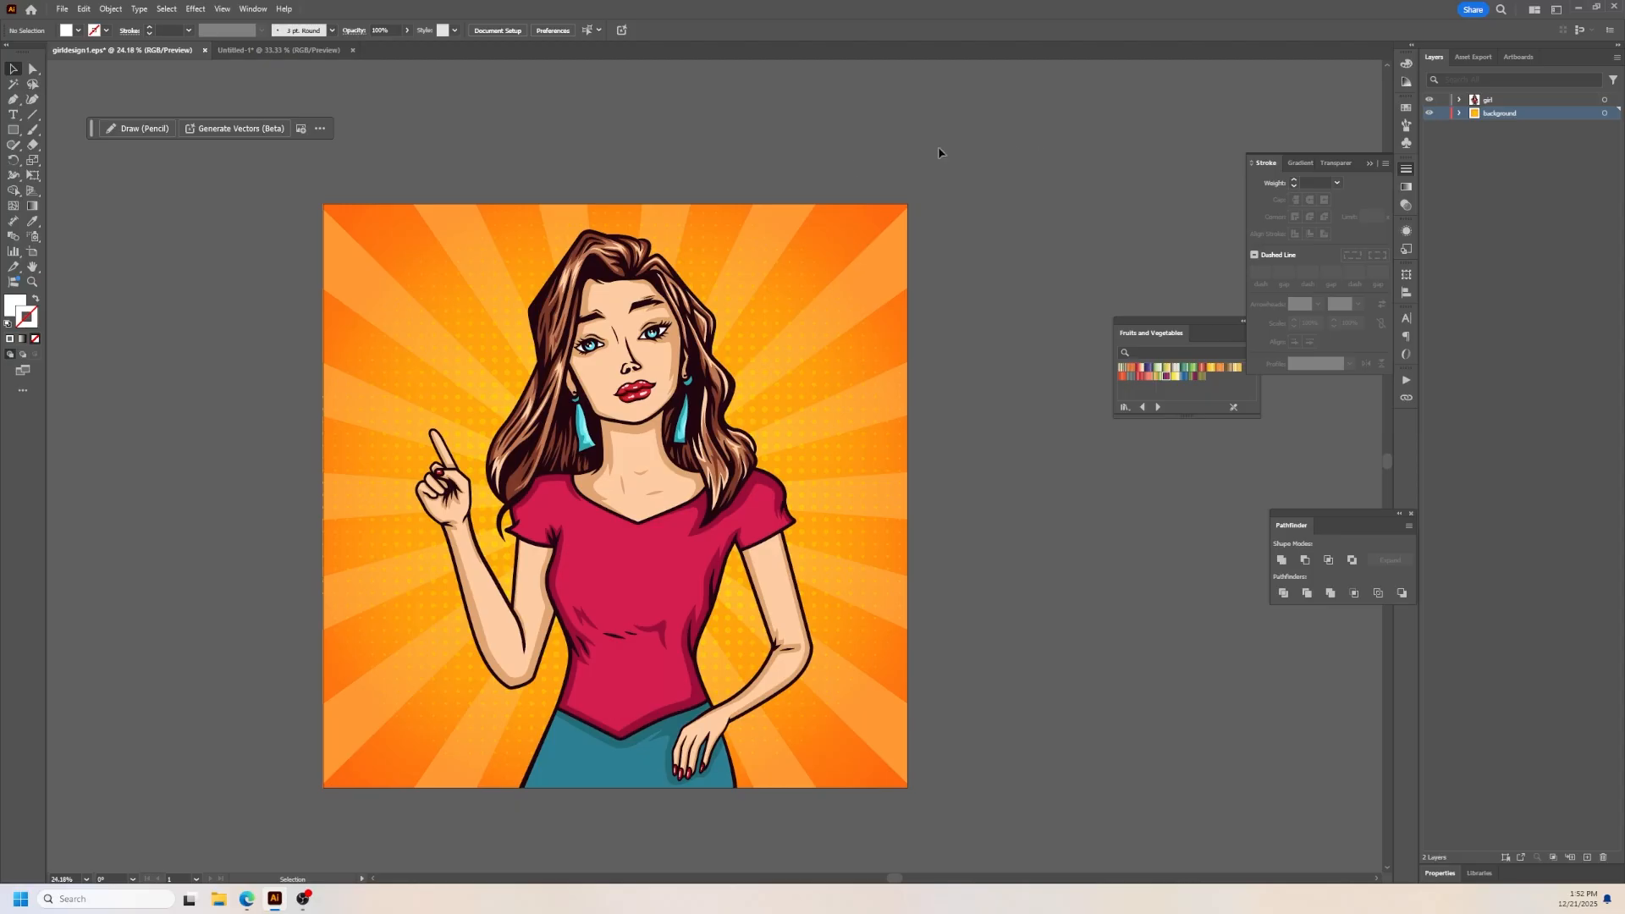
pyautogui.click(912, 306)
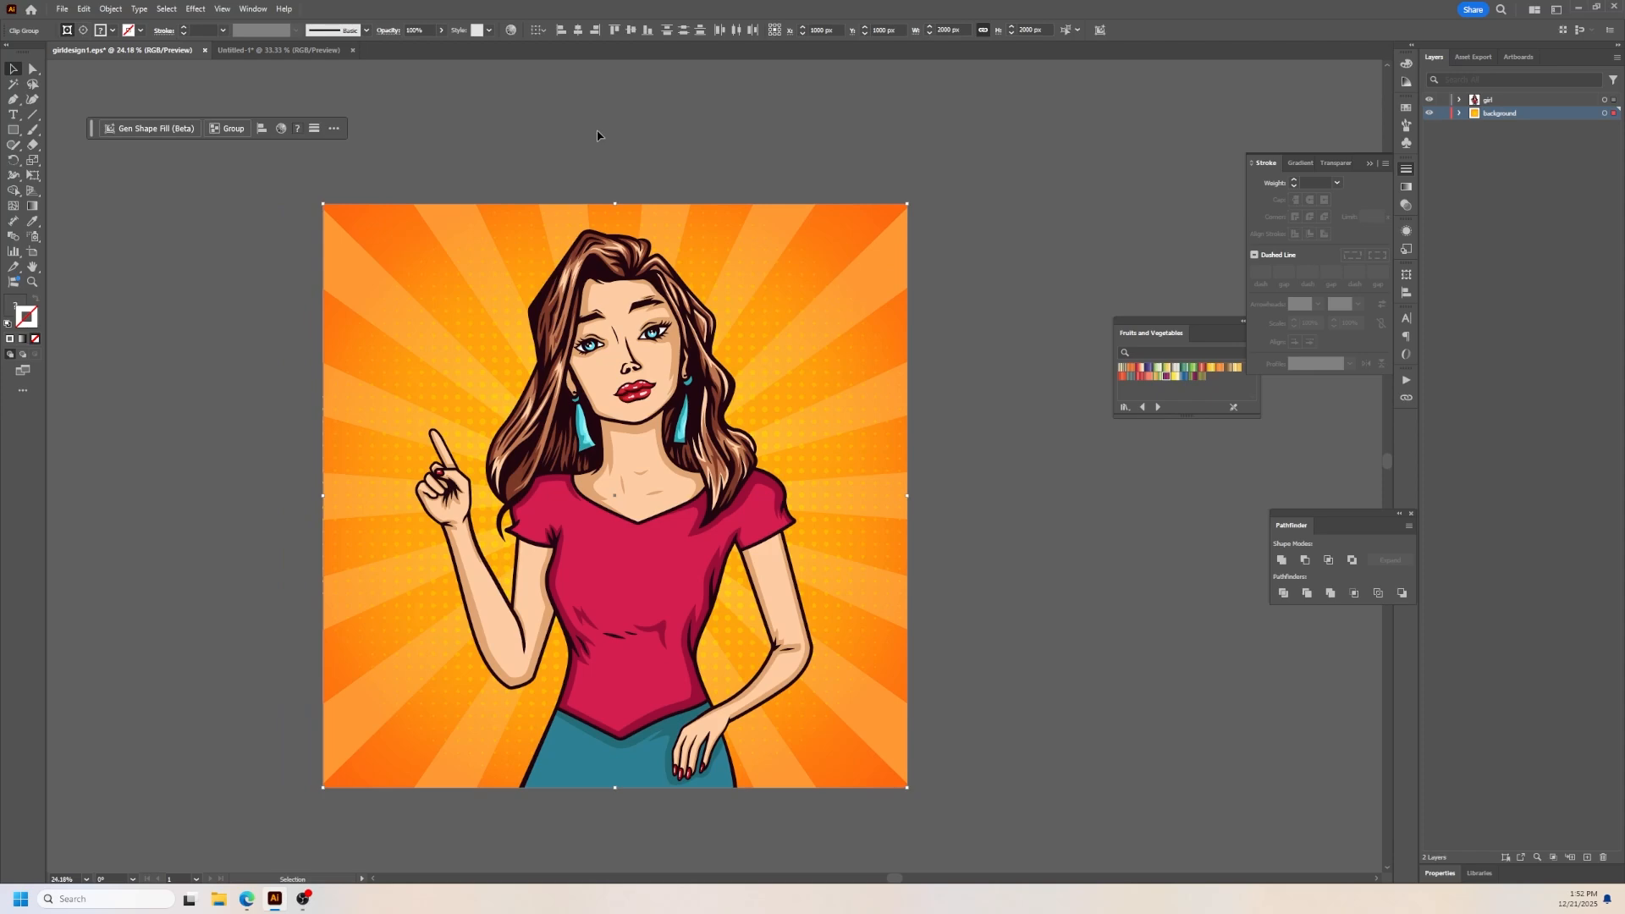
pyautogui.click(510, 31)
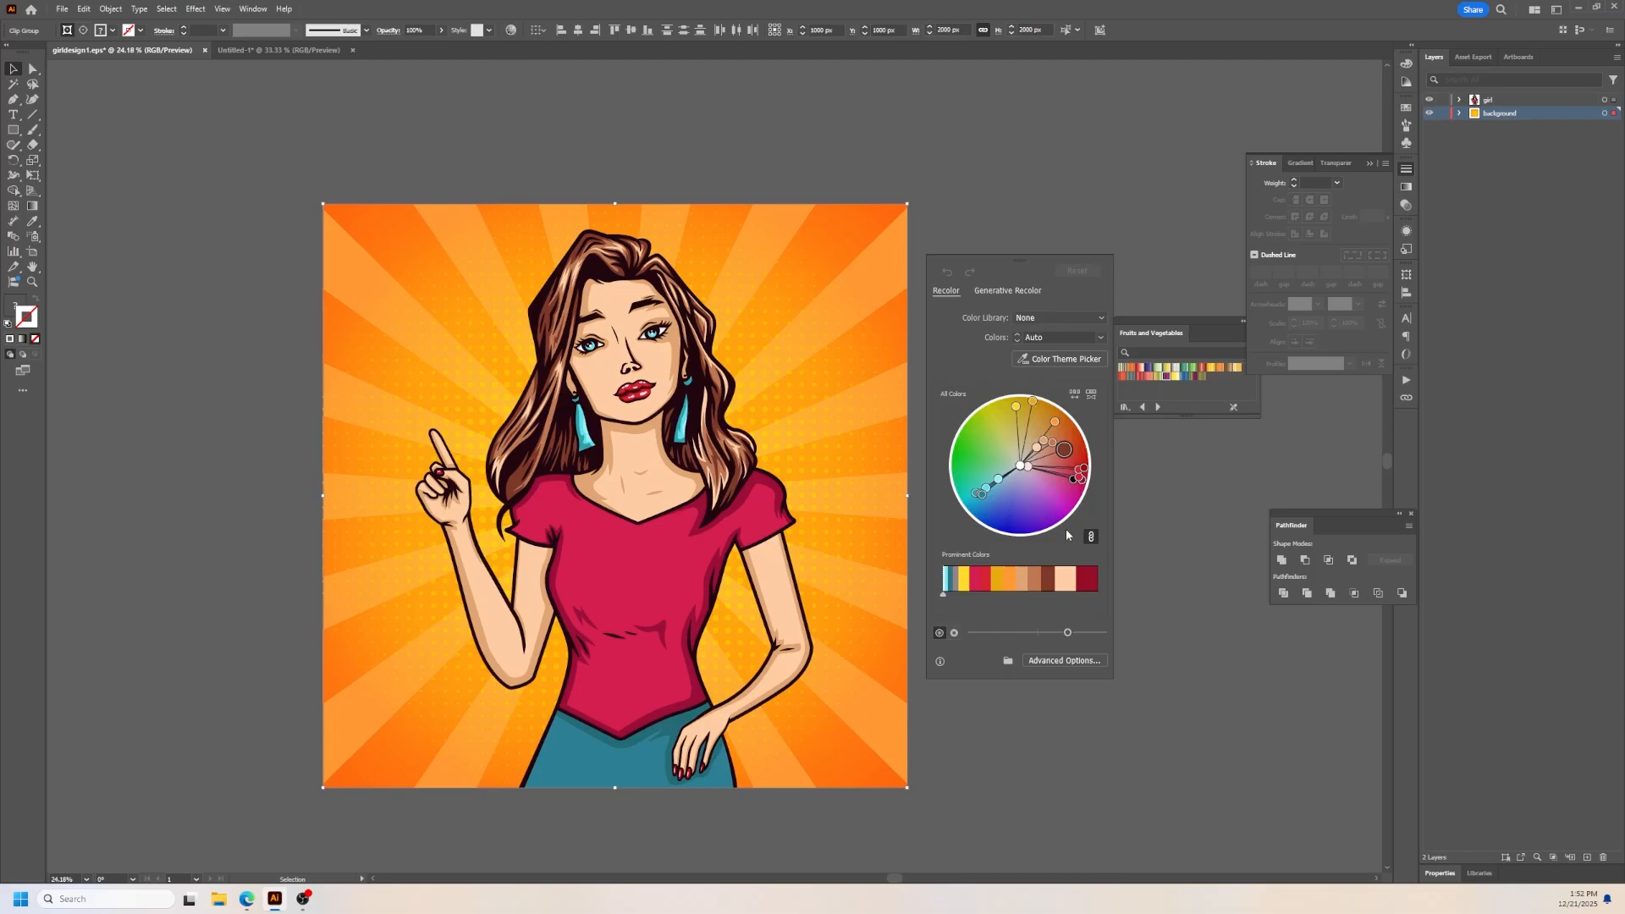
pyautogui.click(954, 149)
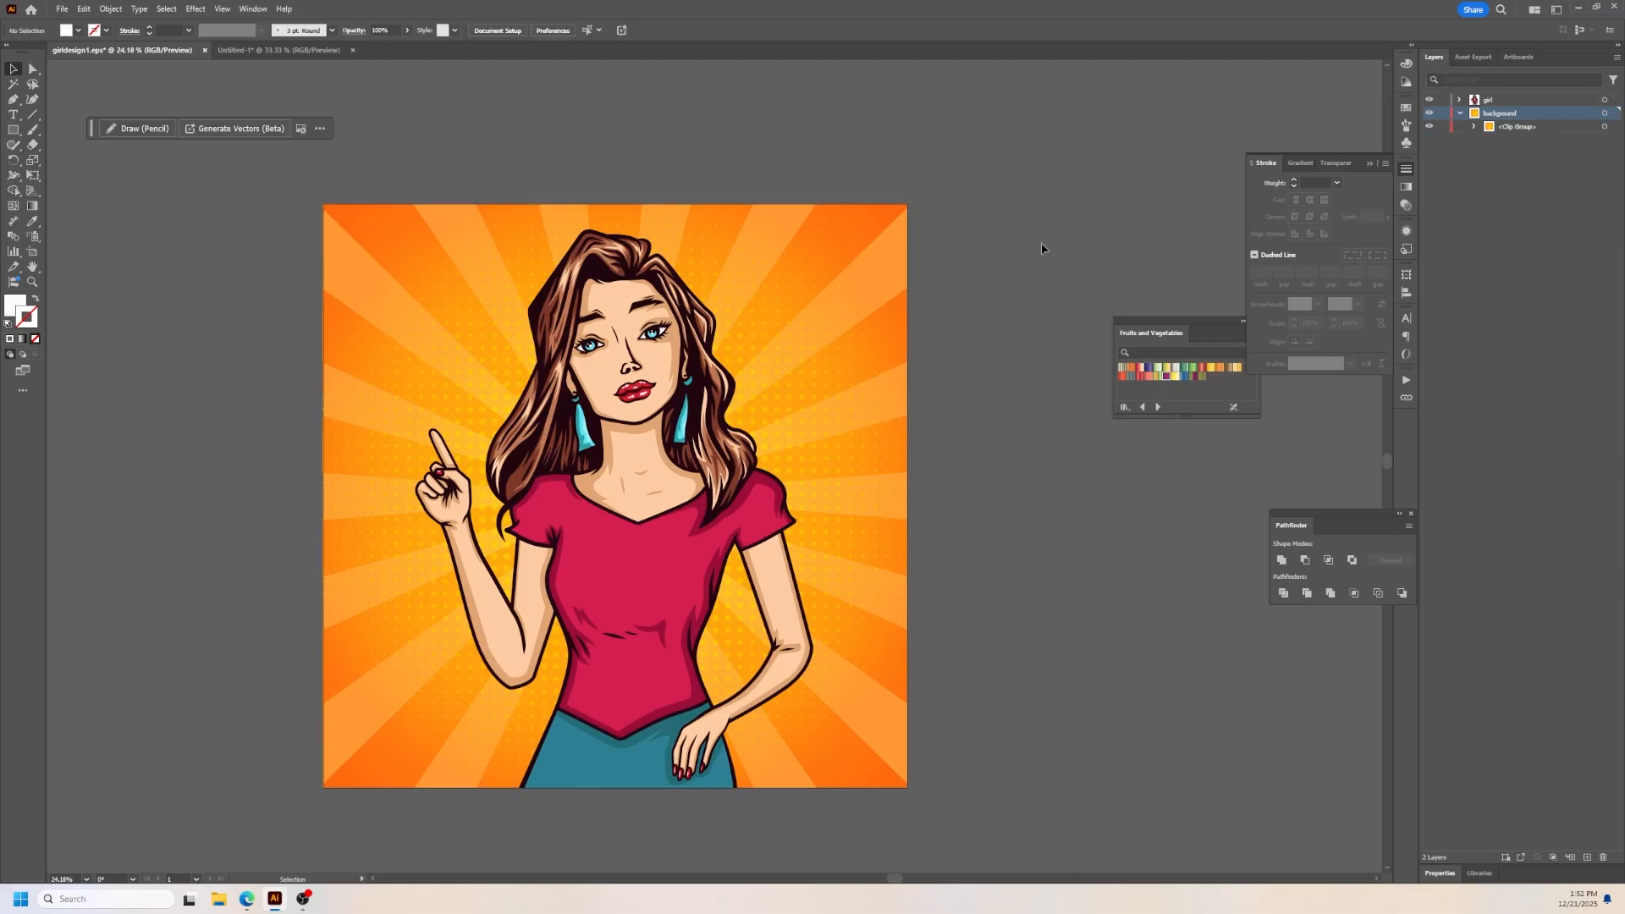
# Step: Open Recolor Artwork for the background clip group and rotate its linked colours from orange to pink and red
pyautogui.click(835, 225)
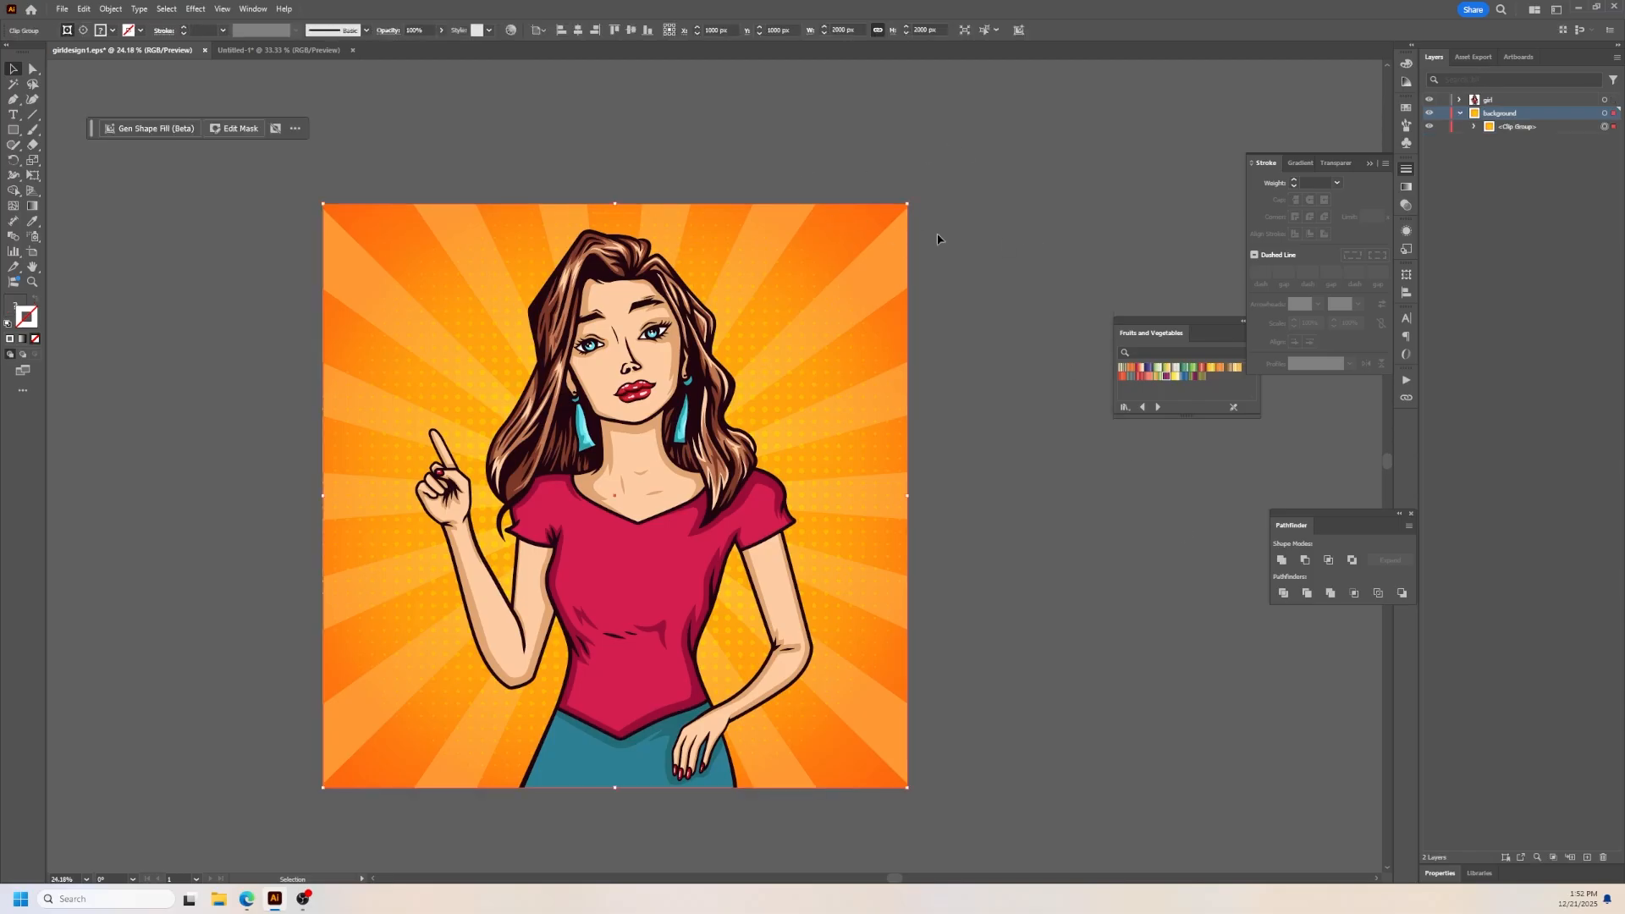
pyautogui.click(511, 30)
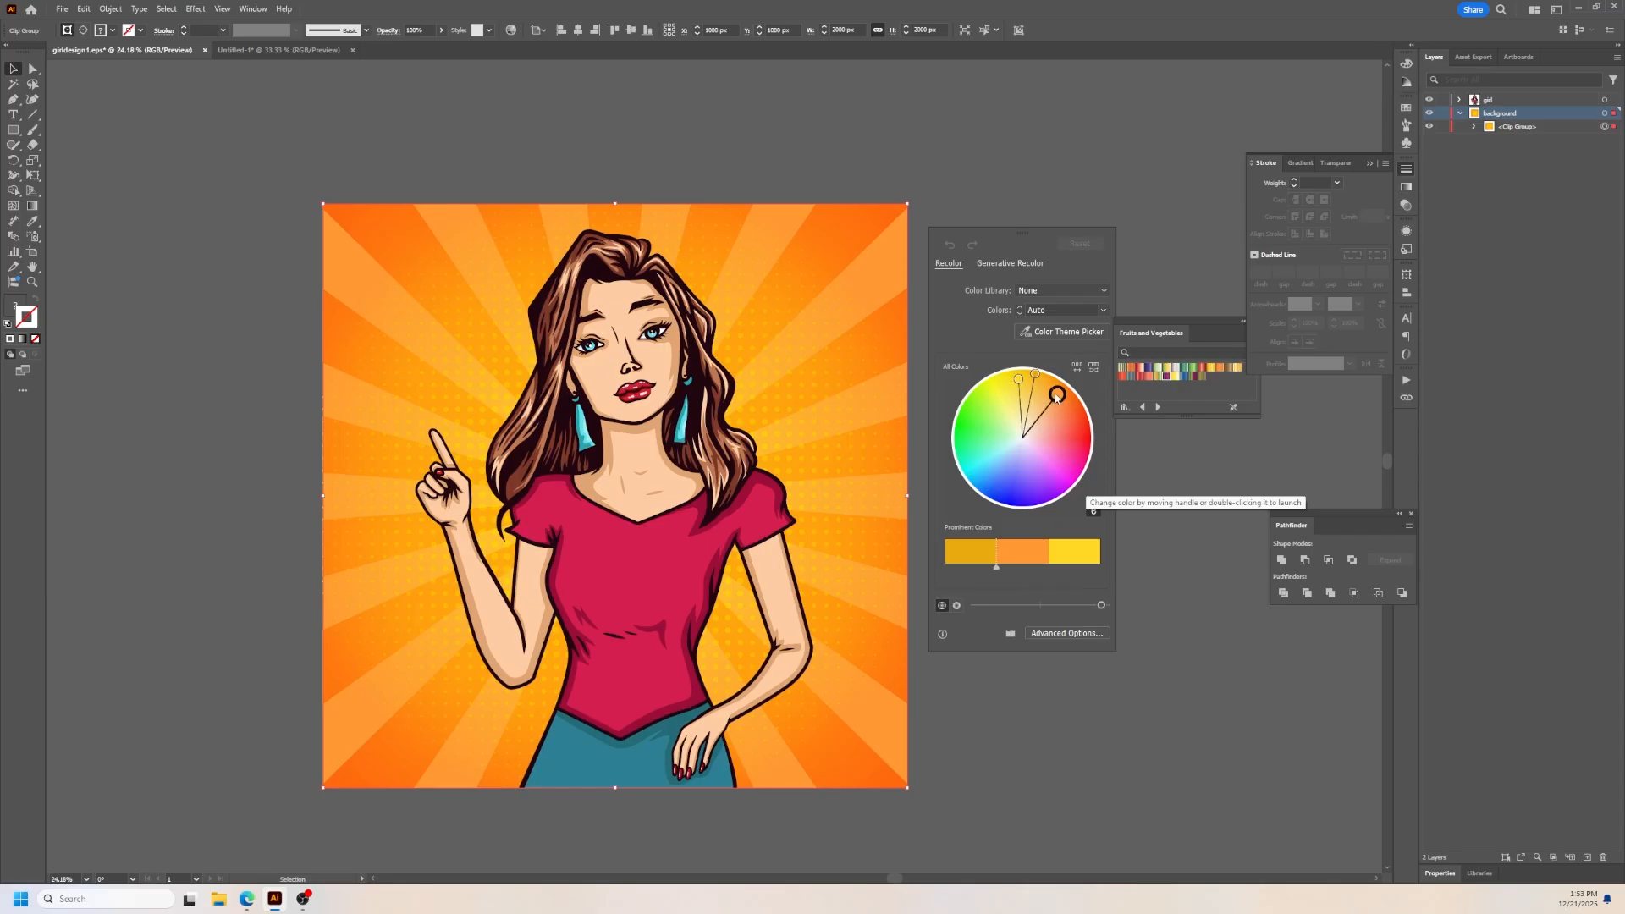
pyautogui.moveTo(1057, 394); pyautogui.dragTo(1066, 456)
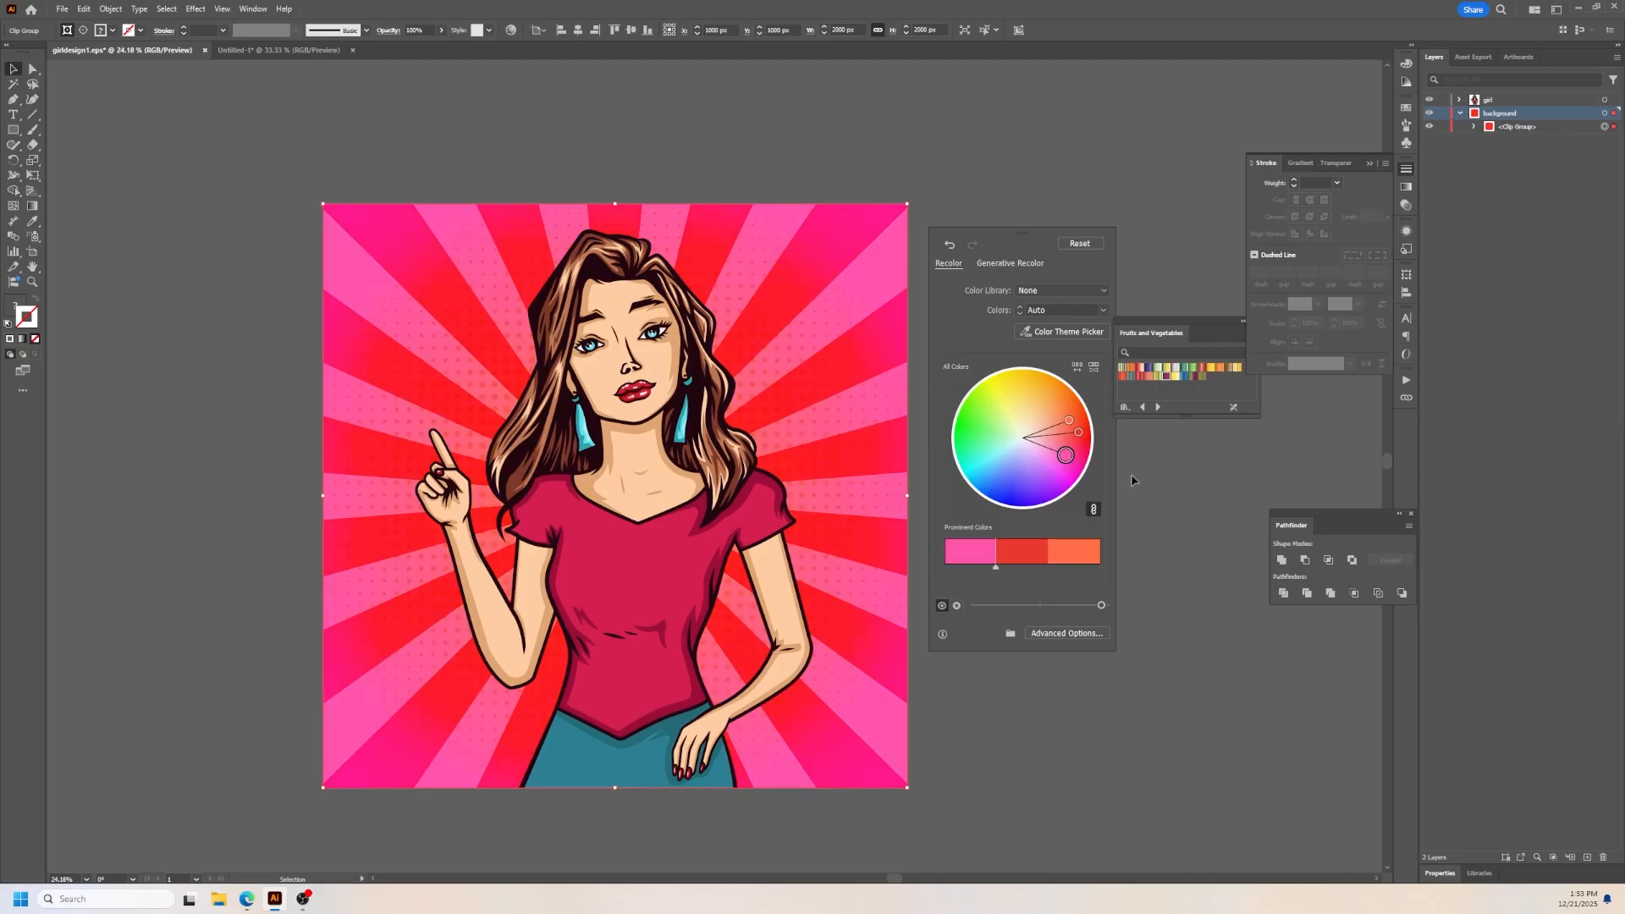
pyautogui.rightClick(1018, 552)
pyautogui.click(1067, 523)
# Step: Randomly vary the saturation and brightness of the background's colours several times
pyautogui.click(1094, 369)
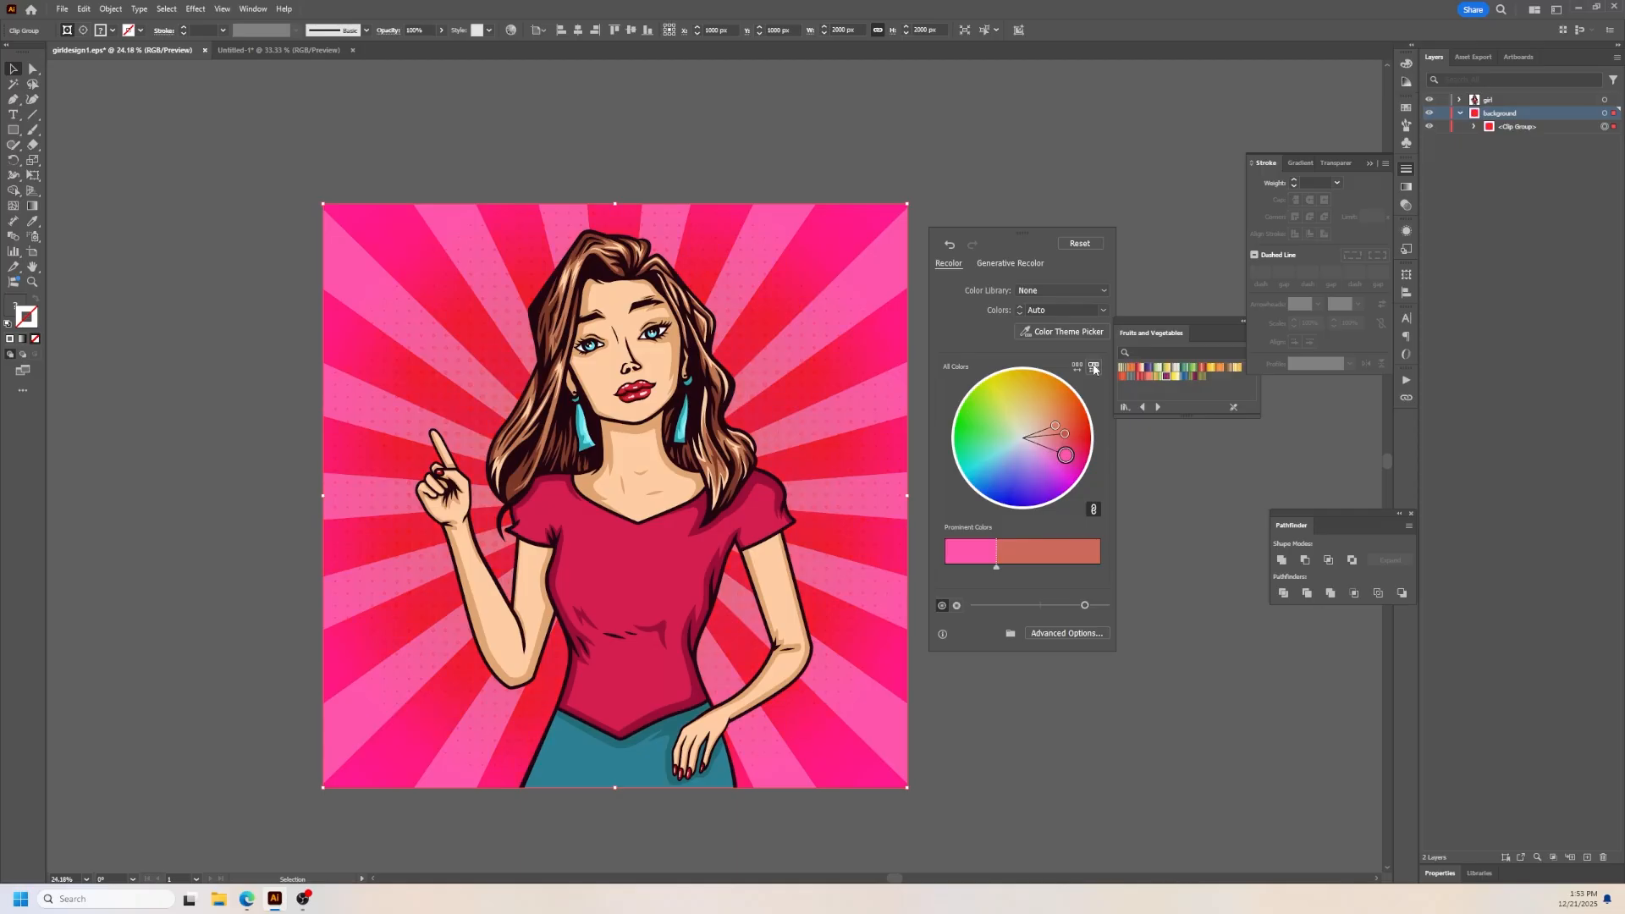
pyautogui.click(1094, 369)
pyautogui.click(1094, 369)
pyautogui.click(1094, 368)
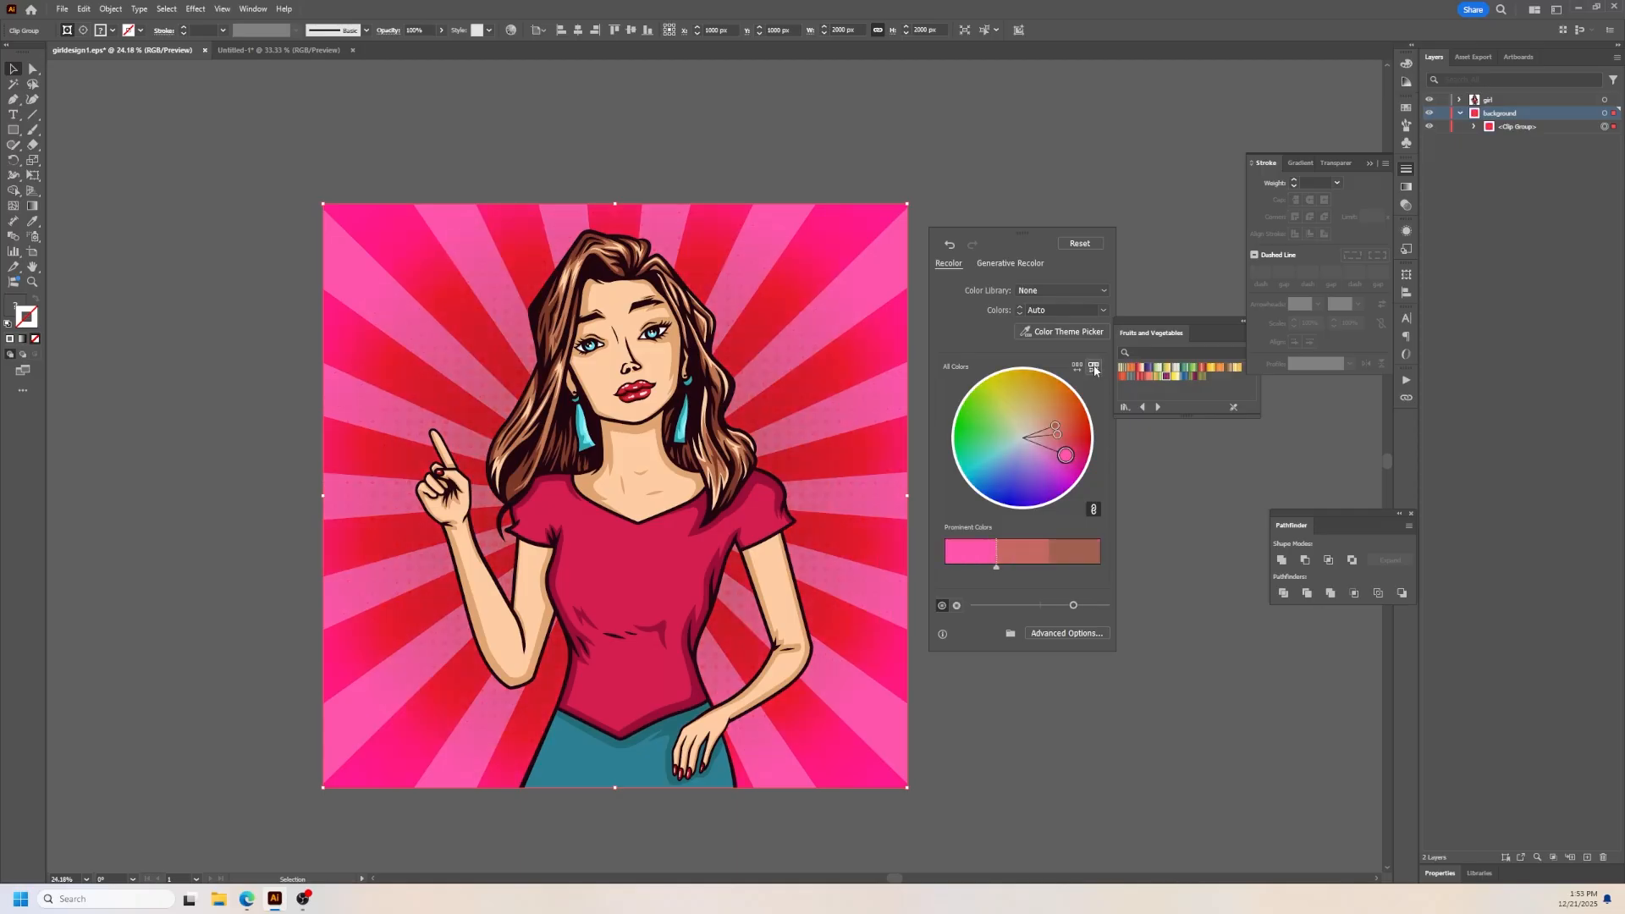
pyautogui.click(1094, 369)
pyautogui.click(1094, 369)
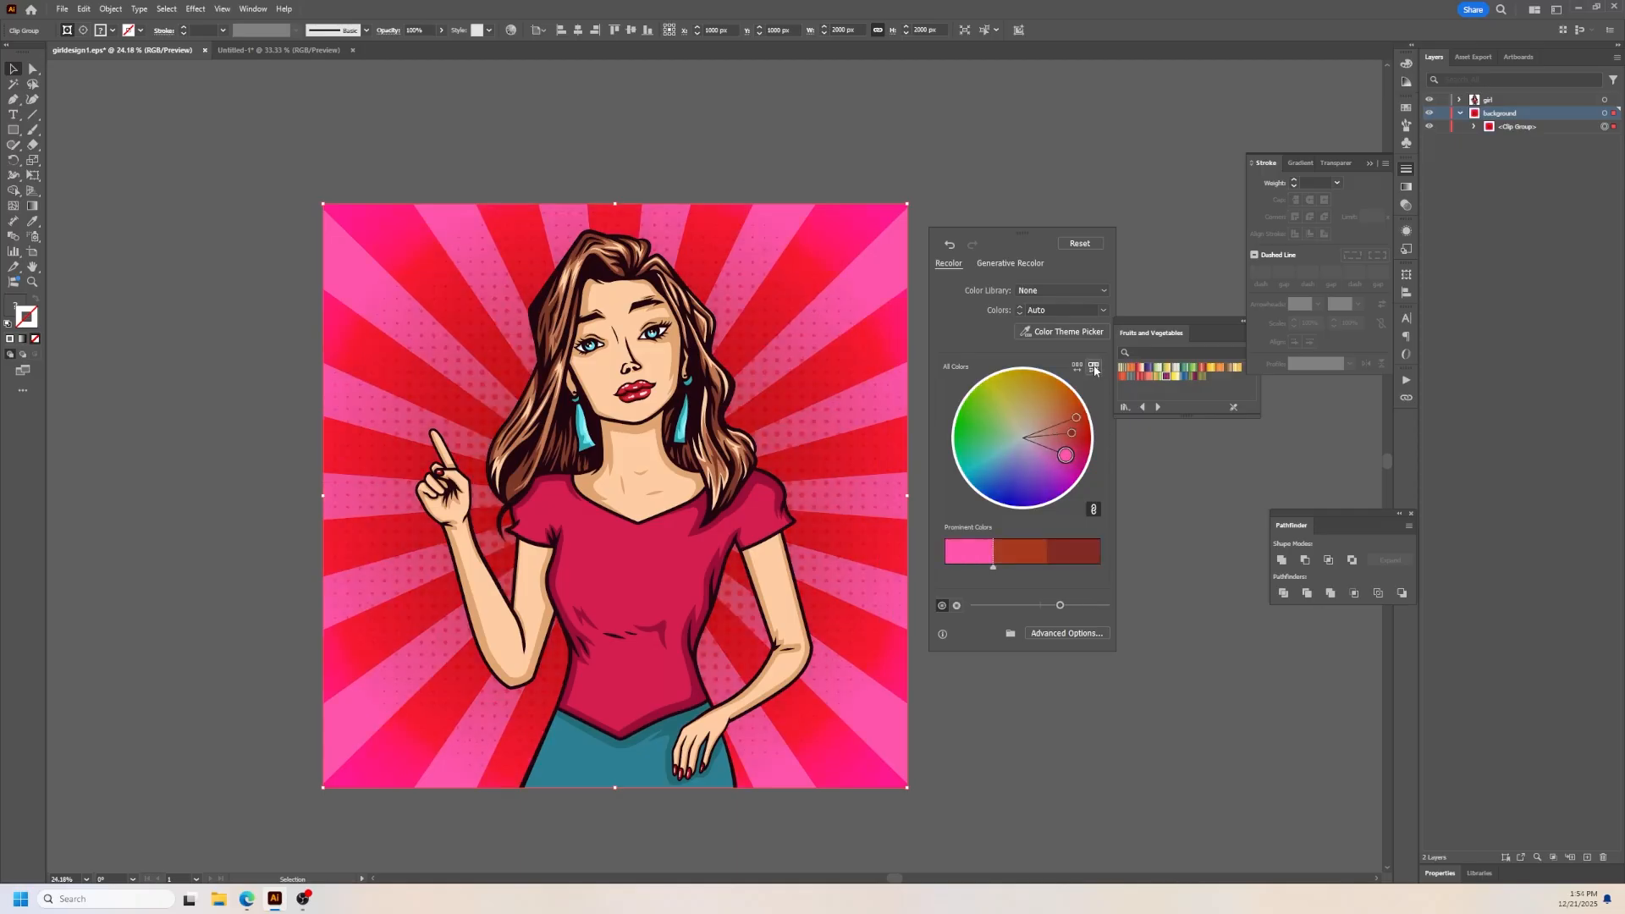
pyautogui.click(1094, 369)
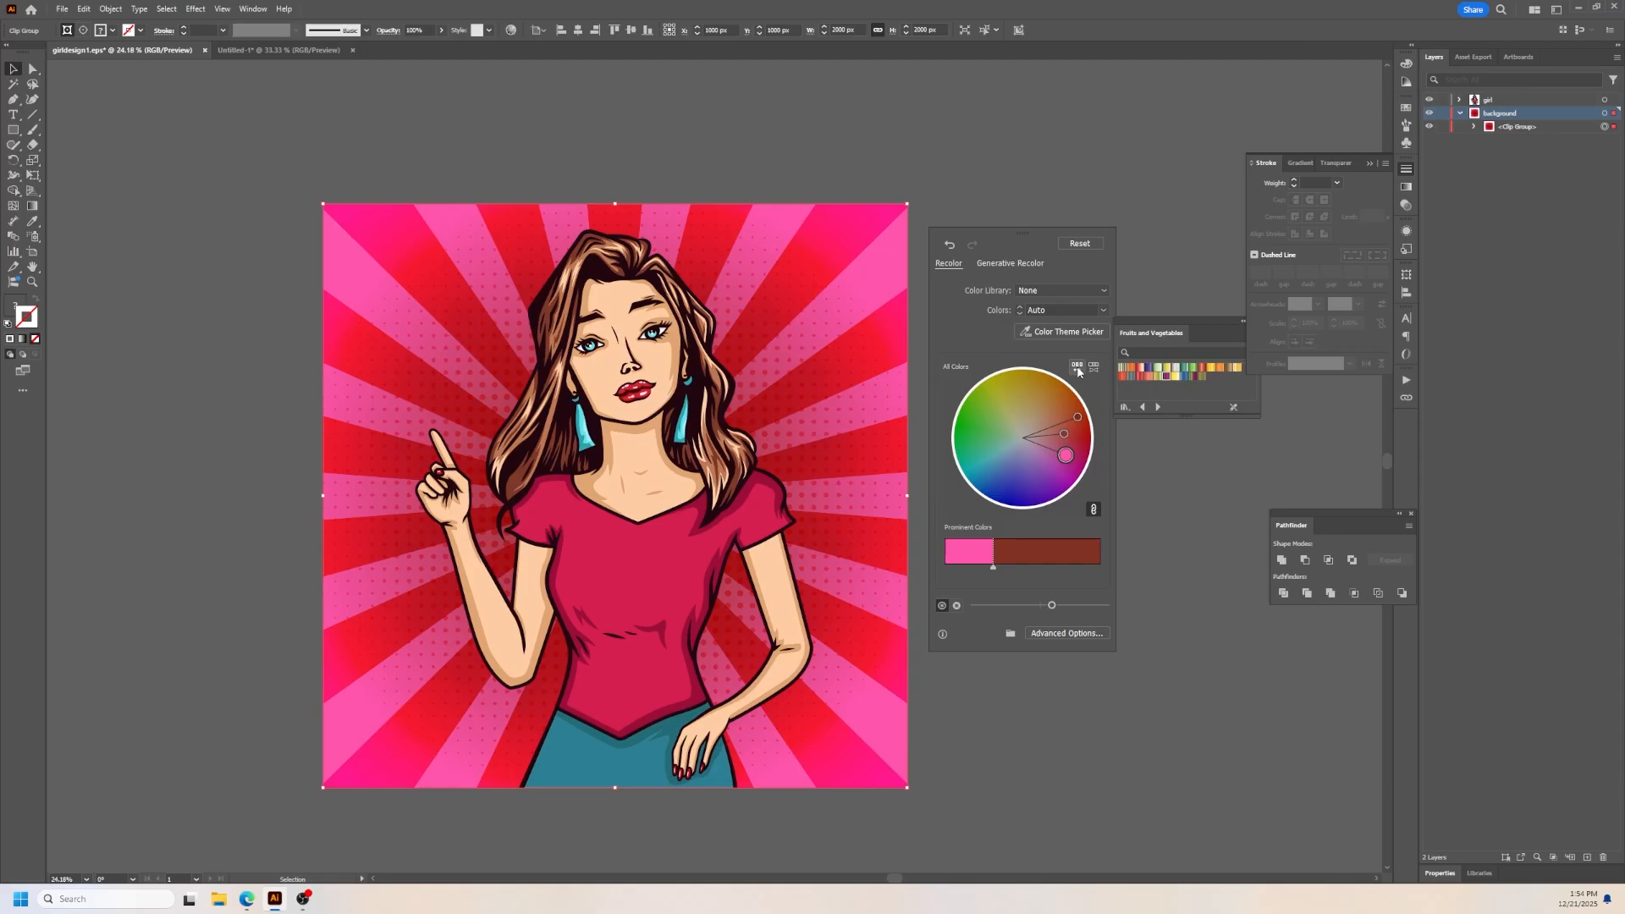
# Step: Shuffle the background's colour order randomly several times and reset the artwork to its original colours
pyautogui.click(1077, 370)
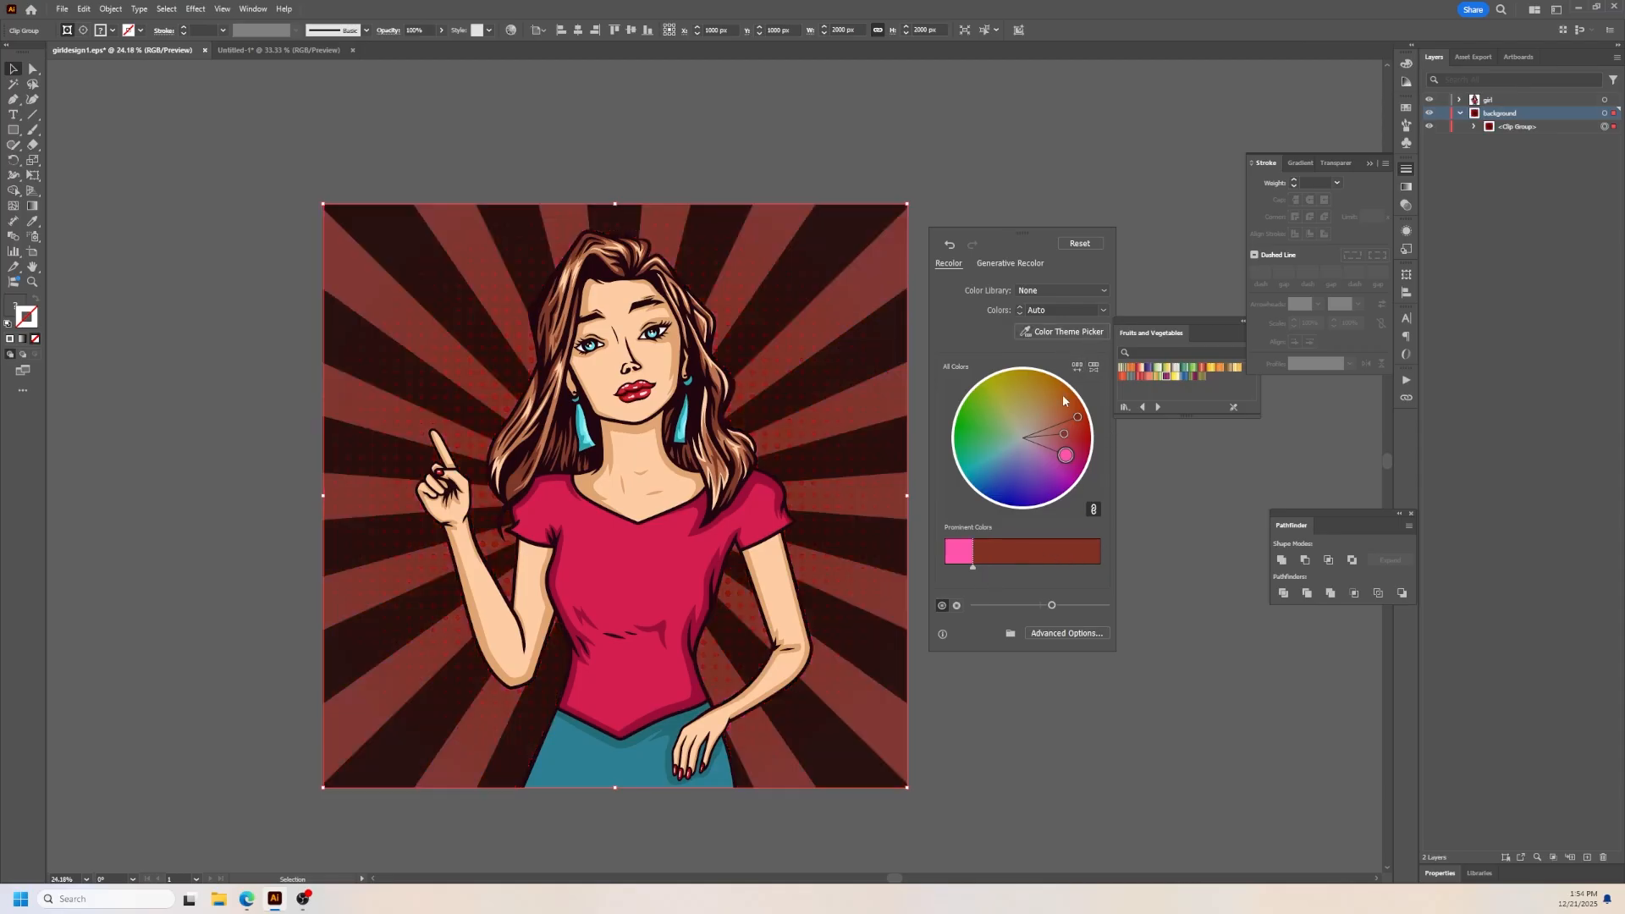
pyautogui.click(1078, 369)
pyautogui.click(1077, 369)
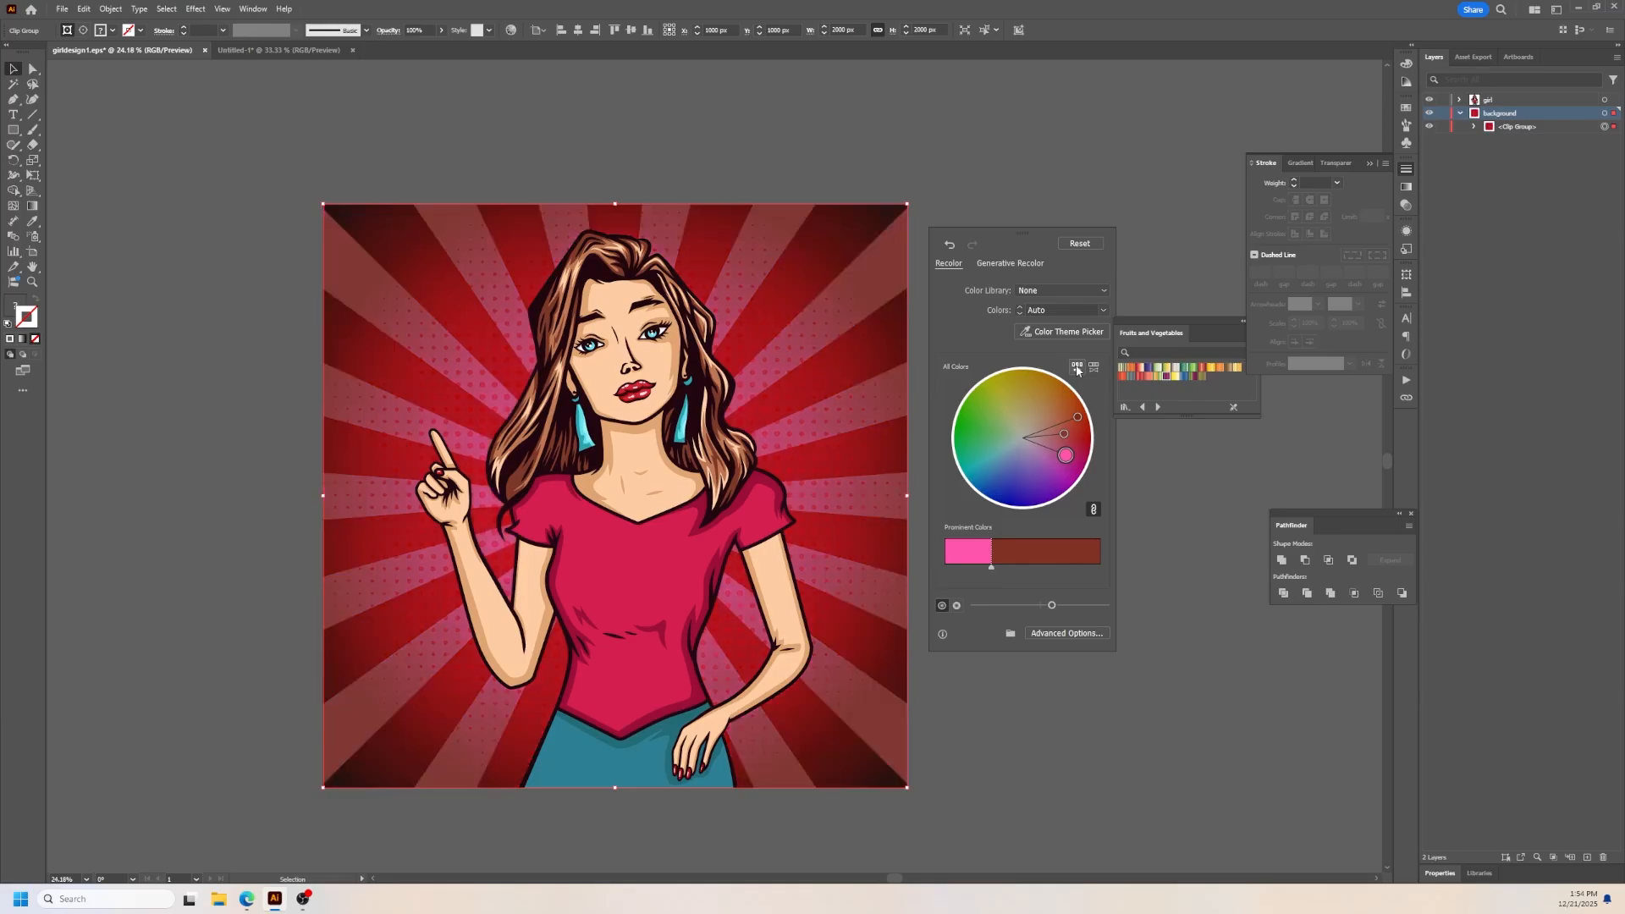
pyautogui.click(1078, 369)
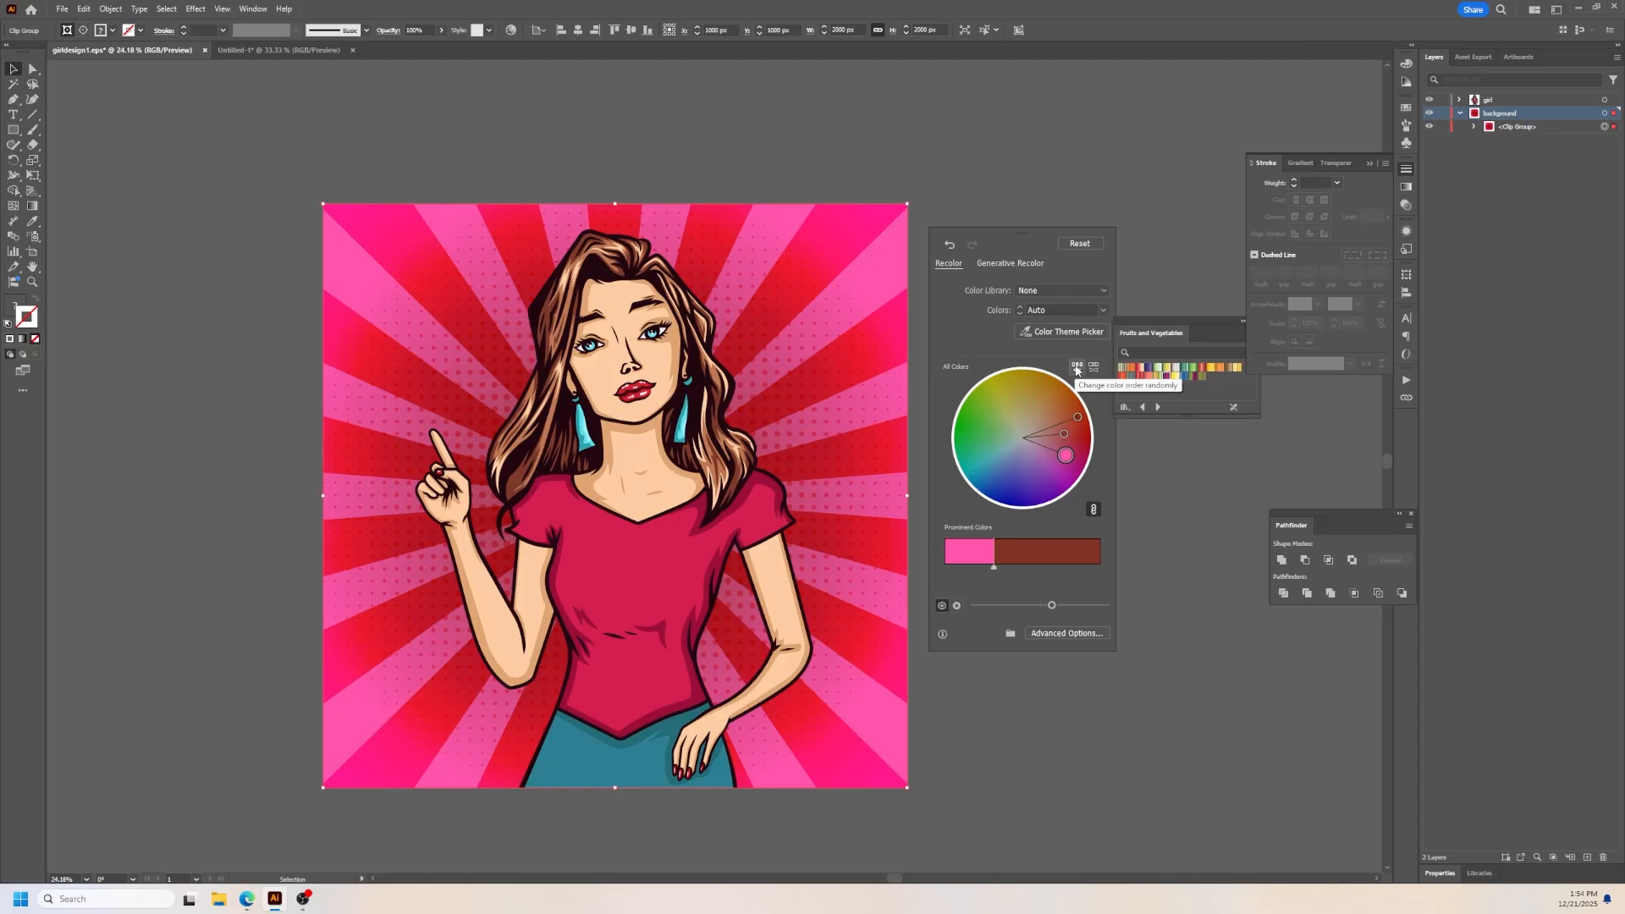
pyautogui.click(1080, 243)
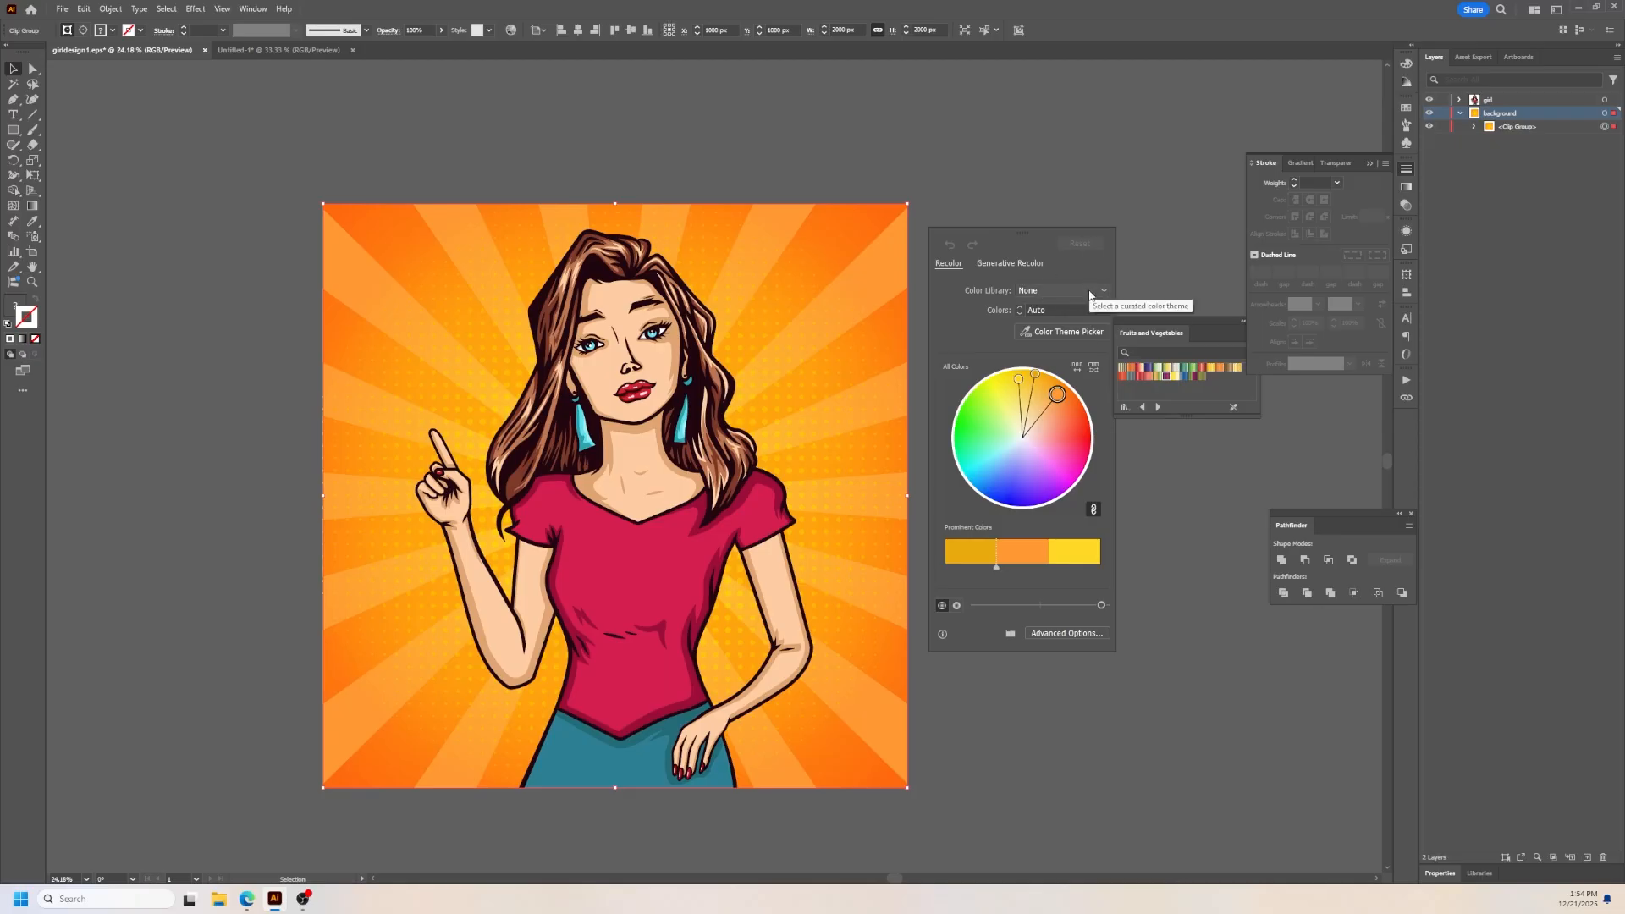
# Step: Try the Foods > Fruit colour library with the background's linked colours shifted to red, and set the library back to None
pyautogui.click(1052, 294)
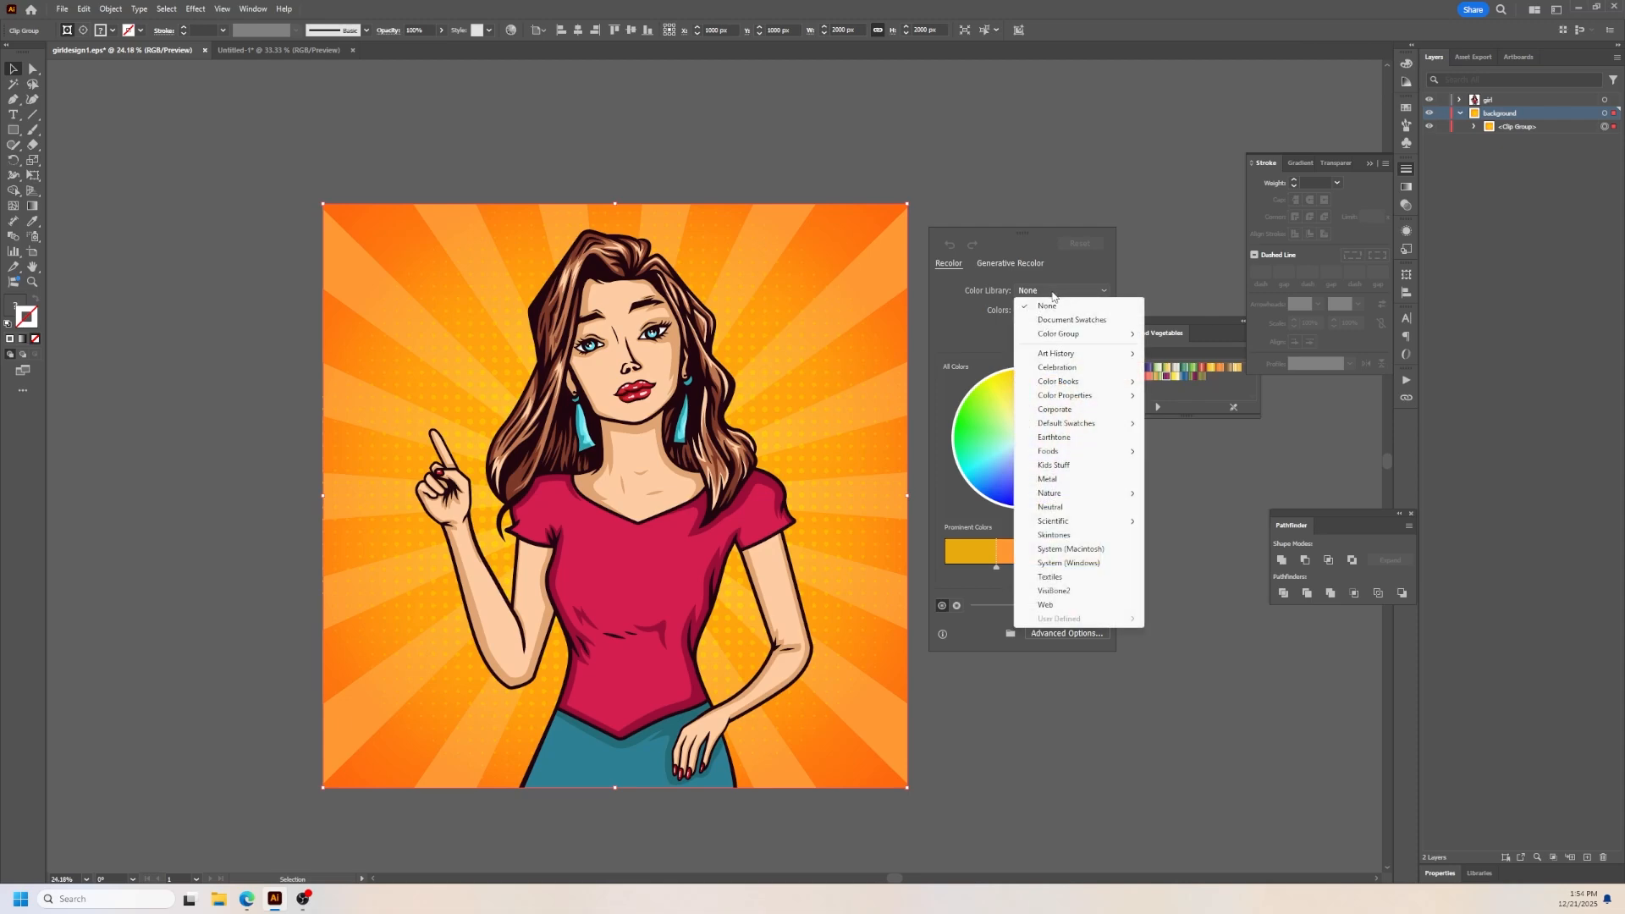
pyautogui.moveTo(1068, 450)
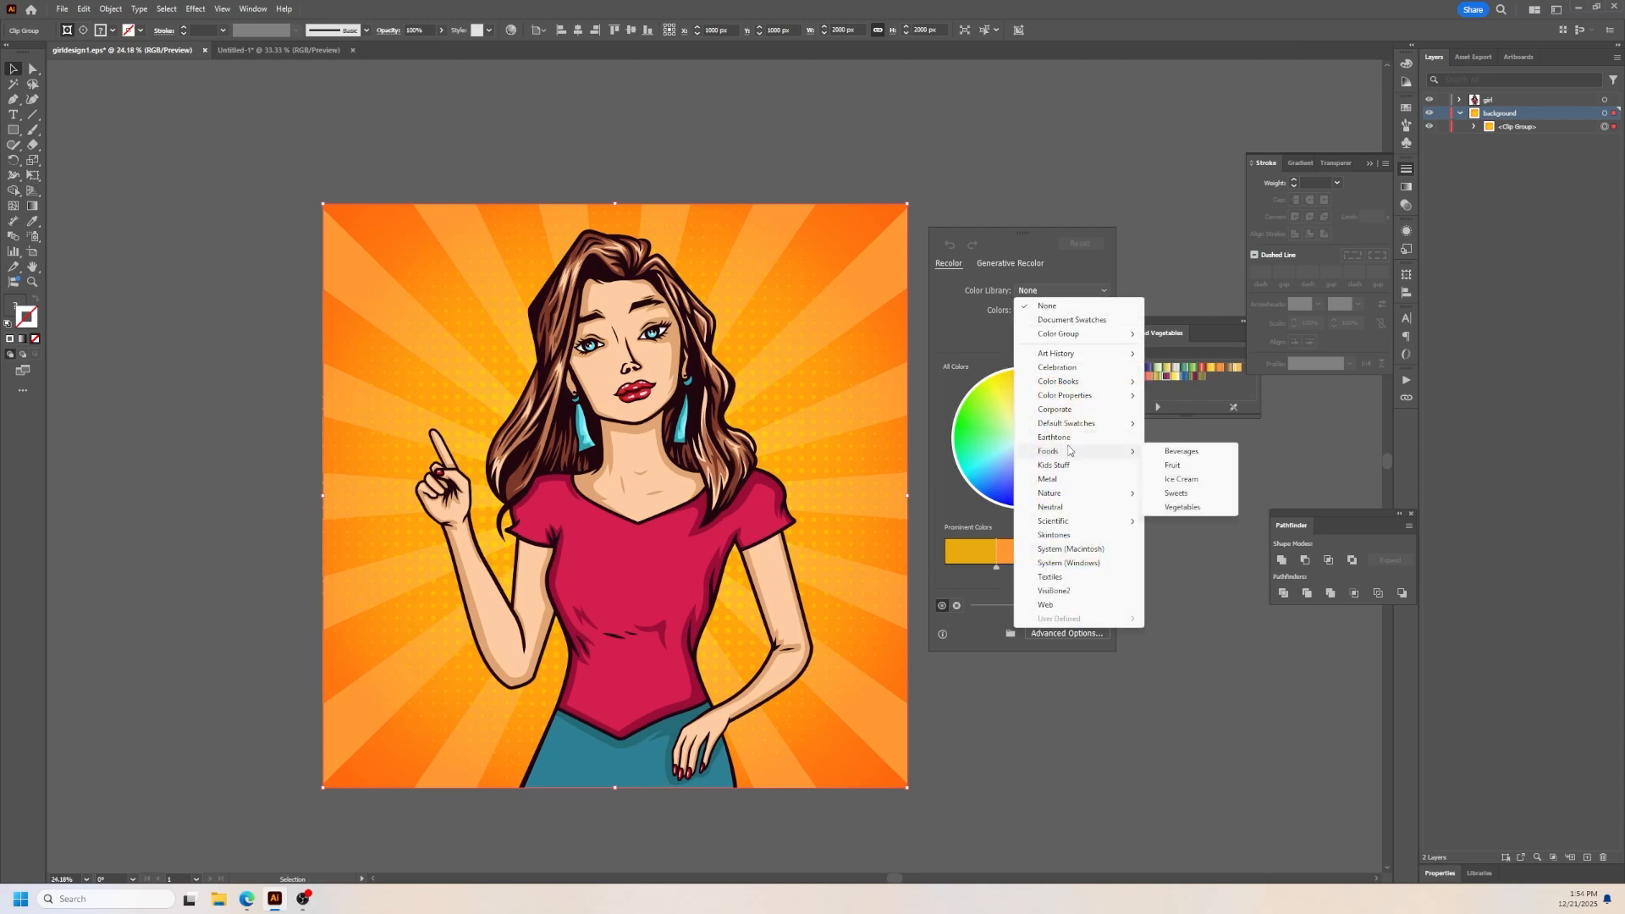
pyautogui.click(1173, 466)
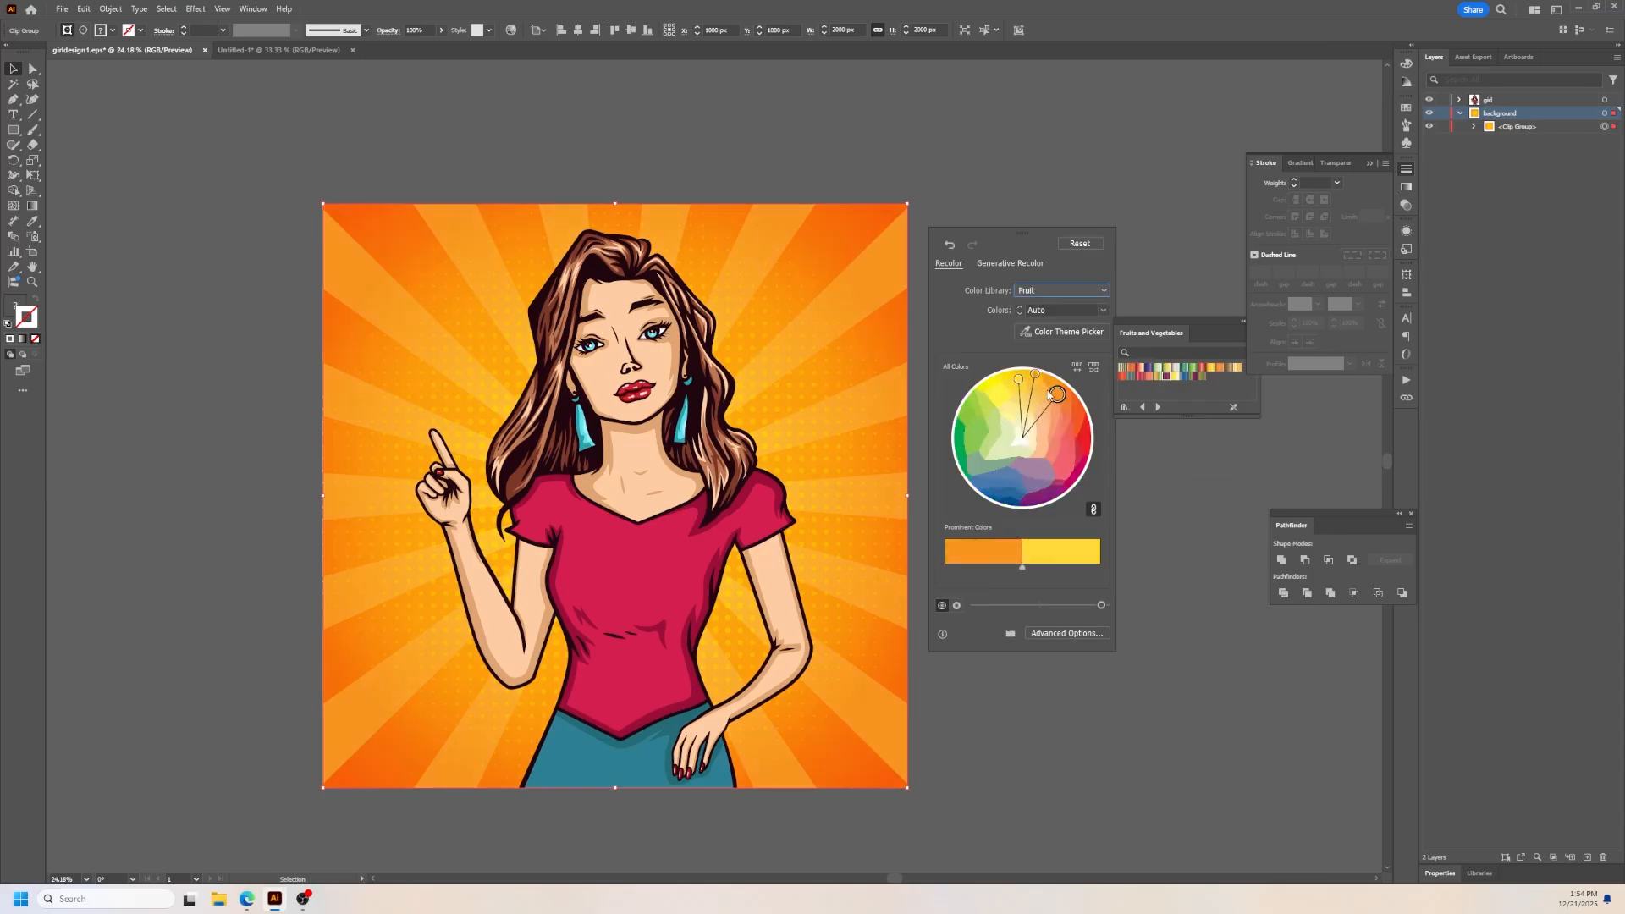
pyautogui.moveTo(1058, 394); pyautogui.dragTo(1100, 474)
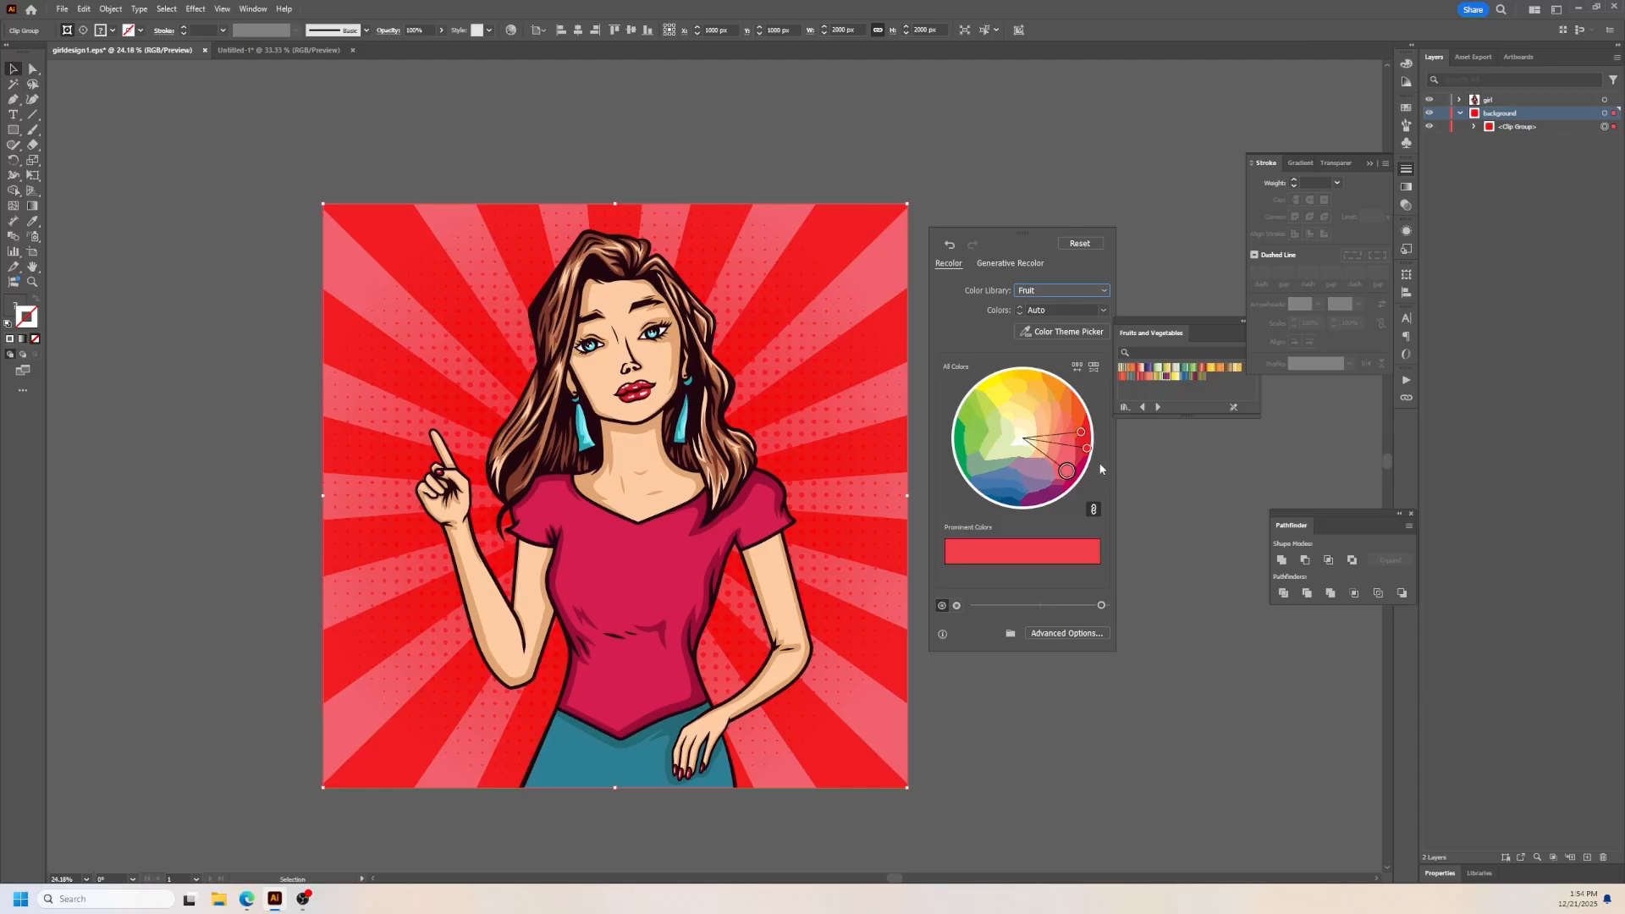
pyautogui.click(1064, 290)
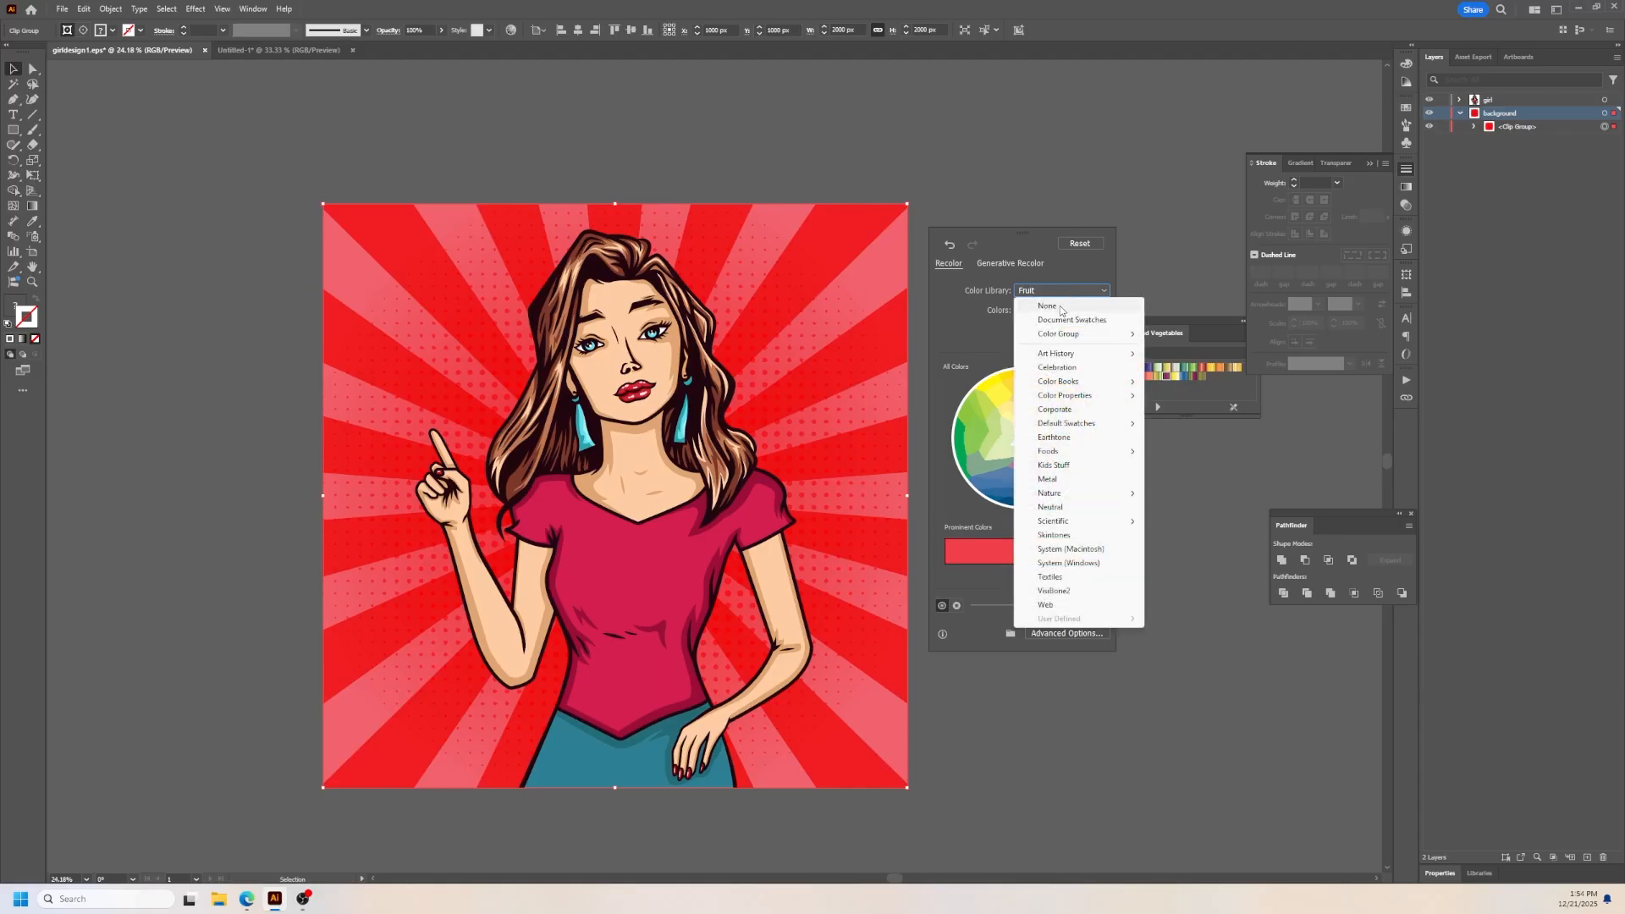
pyautogui.click(1065, 304)
# Step: Try limiting the background to 3 colours, return the colour count to Auto, and reset the recolouring
pyautogui.click(1100, 311)
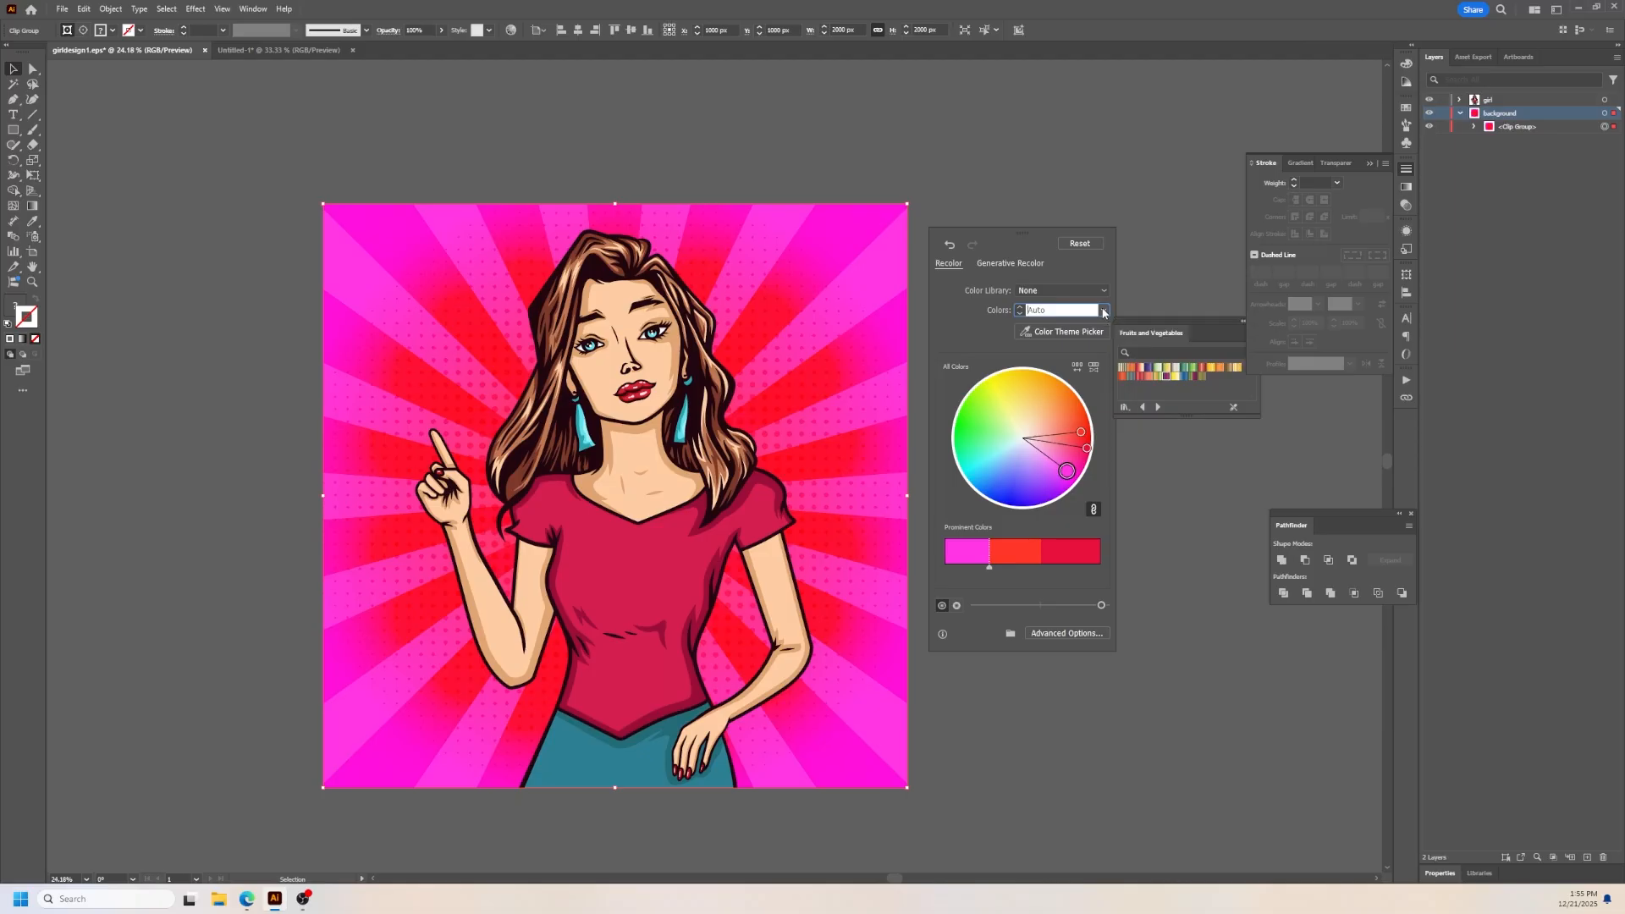
pyautogui.click(1104, 312)
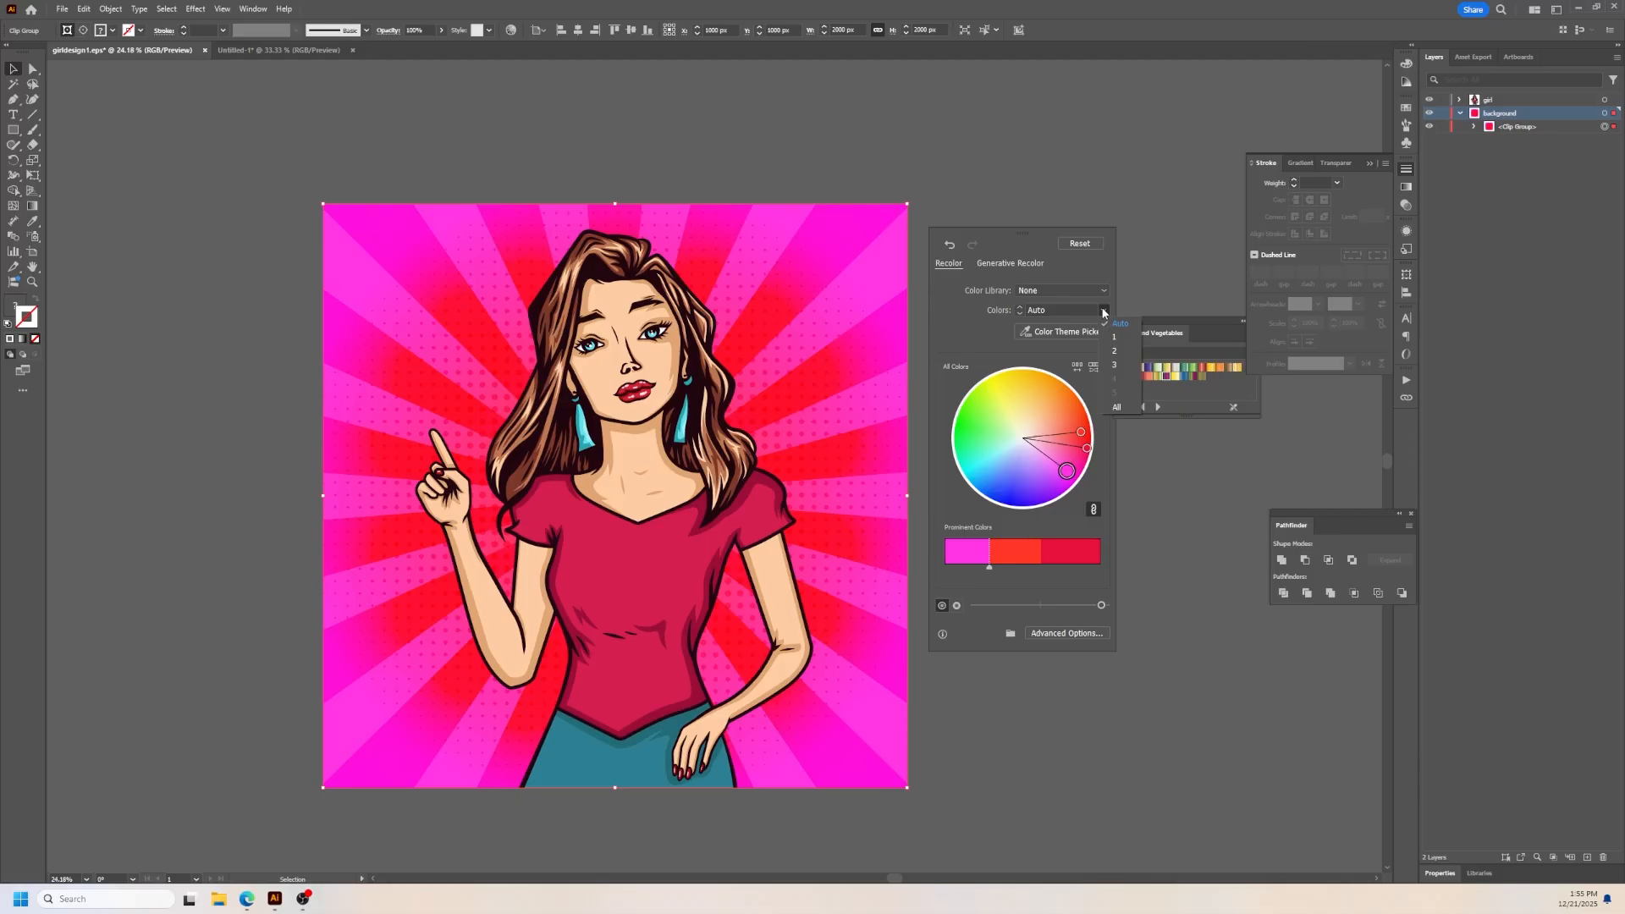
pyautogui.click(1116, 365)
pyautogui.click(1117, 323)
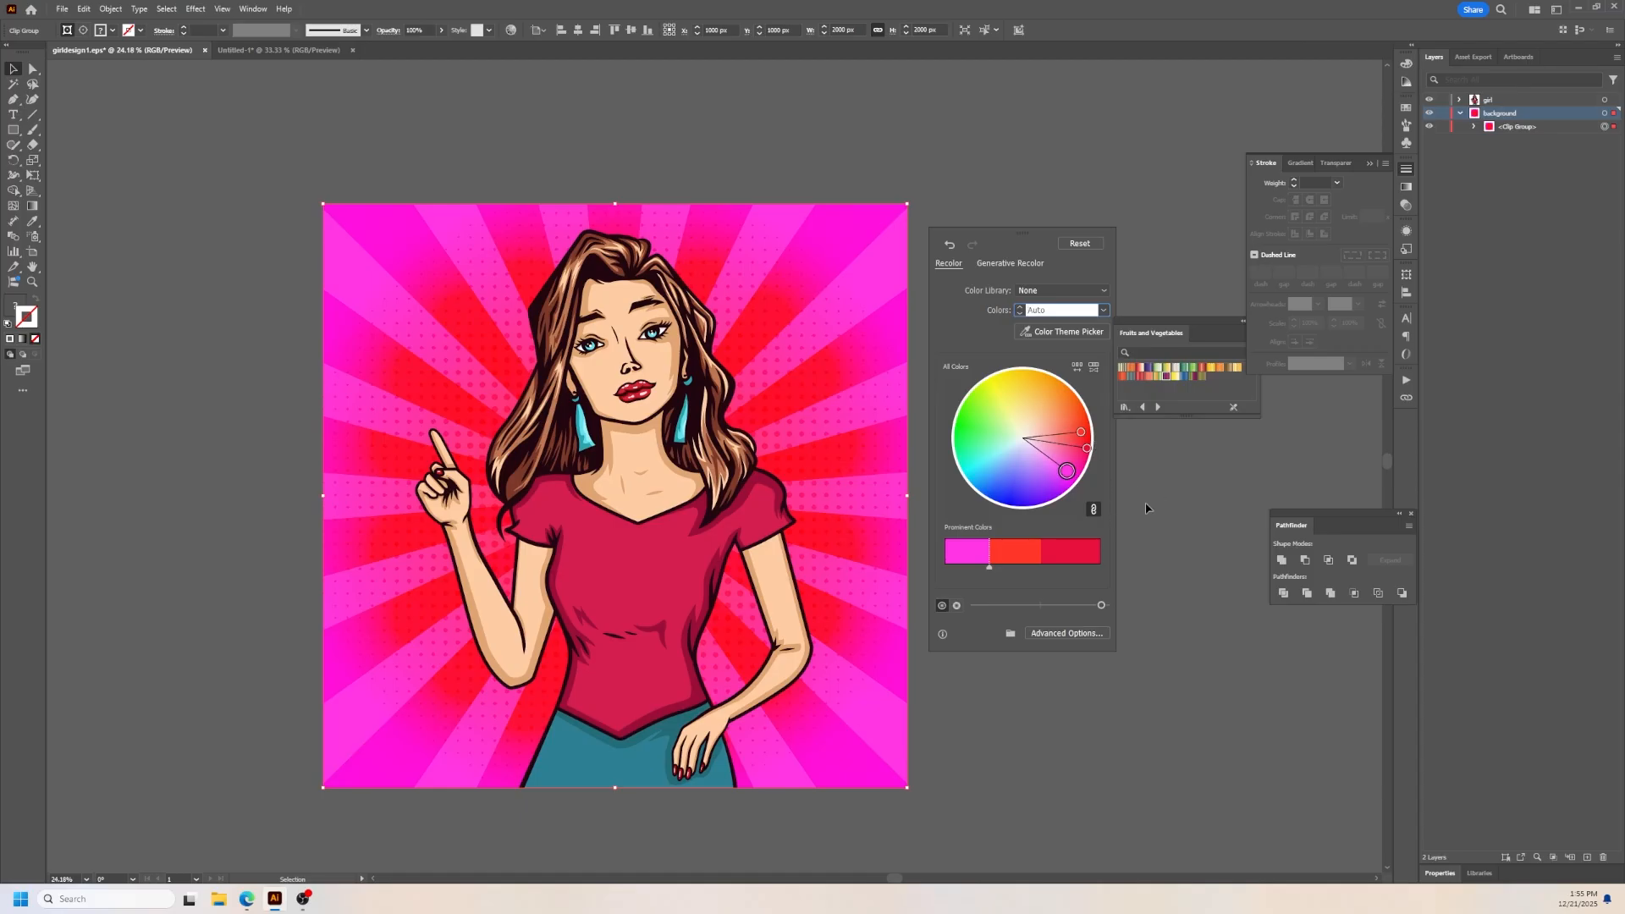
pyautogui.click(1079, 244)
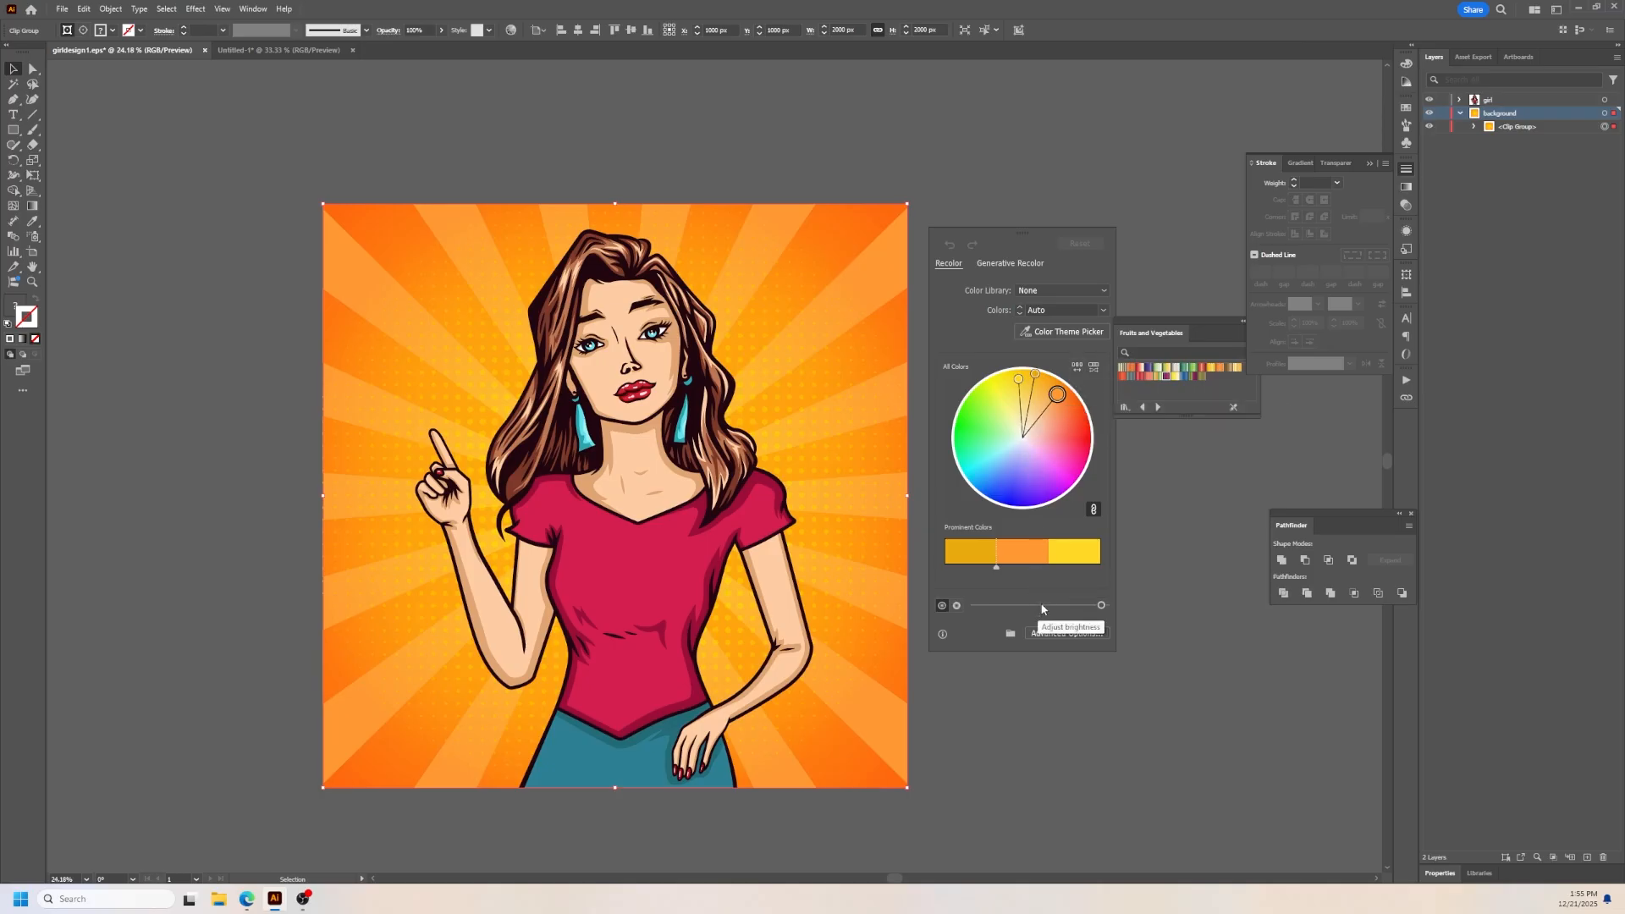
# Step: Lower the background's brightness and saturation to about half, and switch the wheel to show brightness and hue
pyautogui.moveTo(1041, 606)
pyautogui.mouseDown()
pyautogui.moveTo(992, 620)
pyautogui.moveTo(1083, 606)
pyautogui.moveTo(1008, 608)
pyautogui.moveTo(1080, 604)
pyautogui.moveTo(1048, 609)
pyautogui.mouseUp()
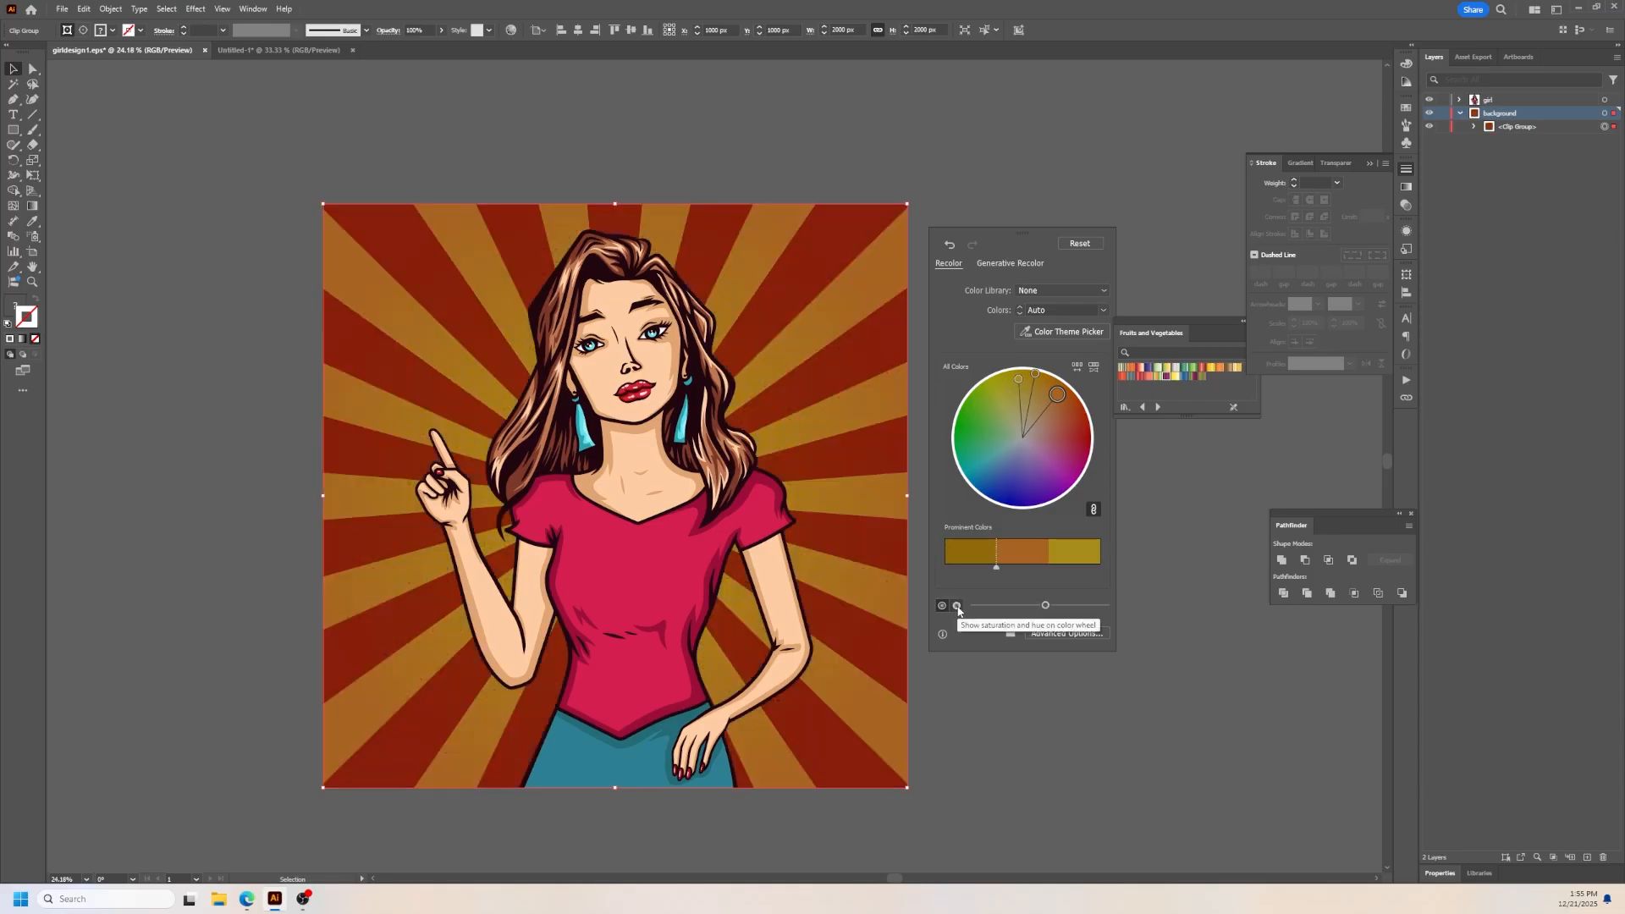
pyautogui.click(957, 606)
pyautogui.moveTo(1077, 606); pyautogui.dragTo(1044, 607)
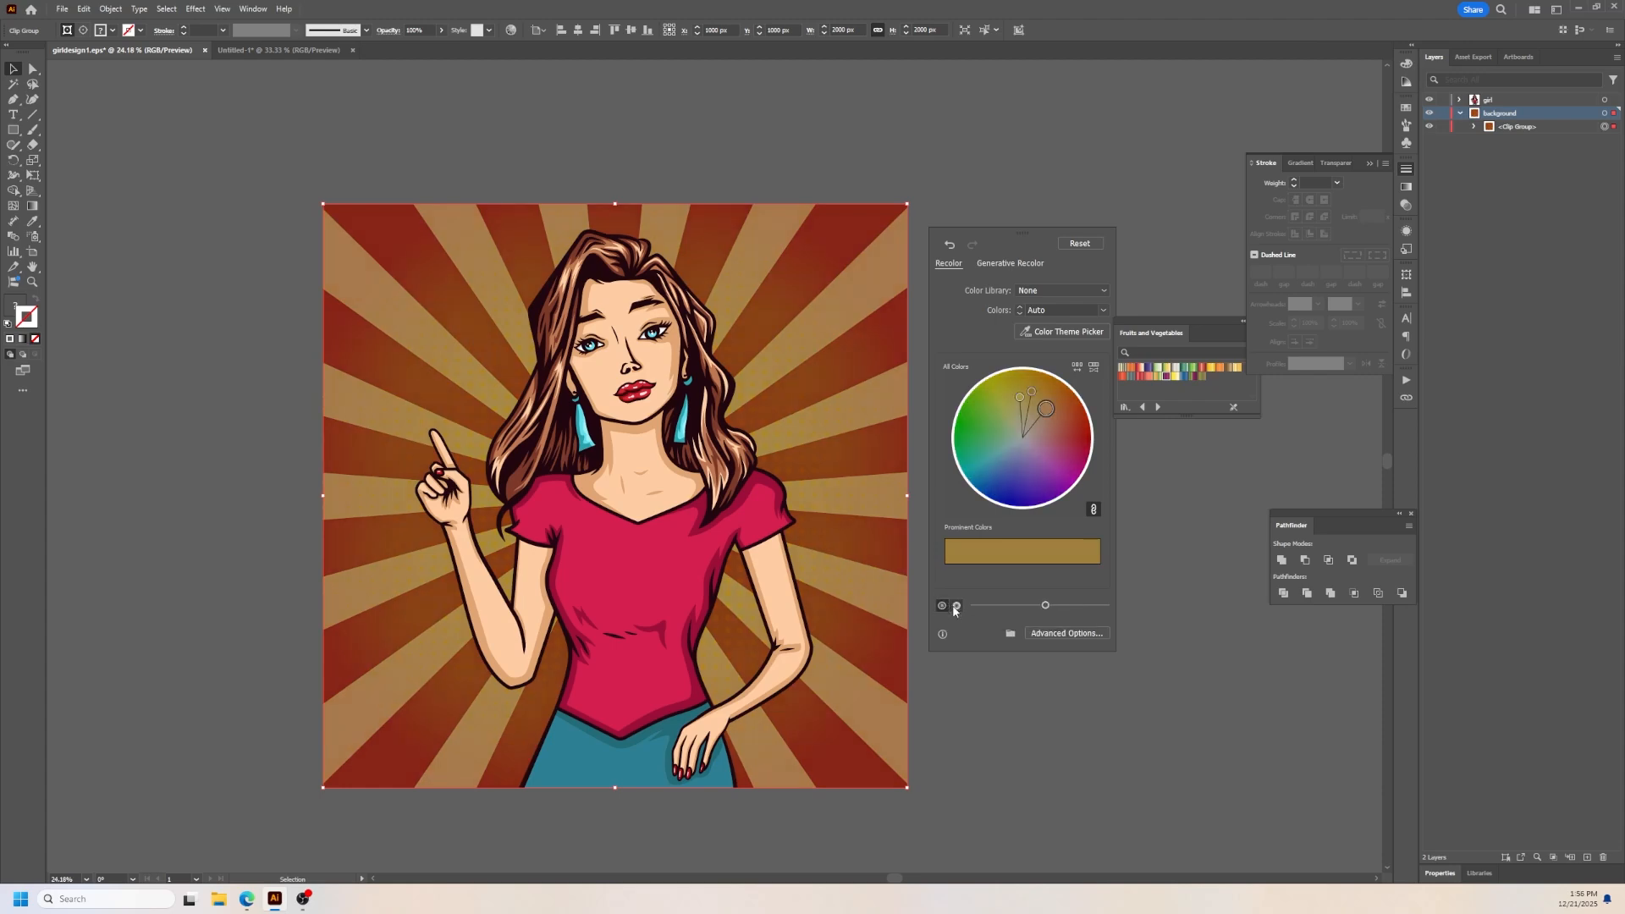
pyautogui.click(956, 606)
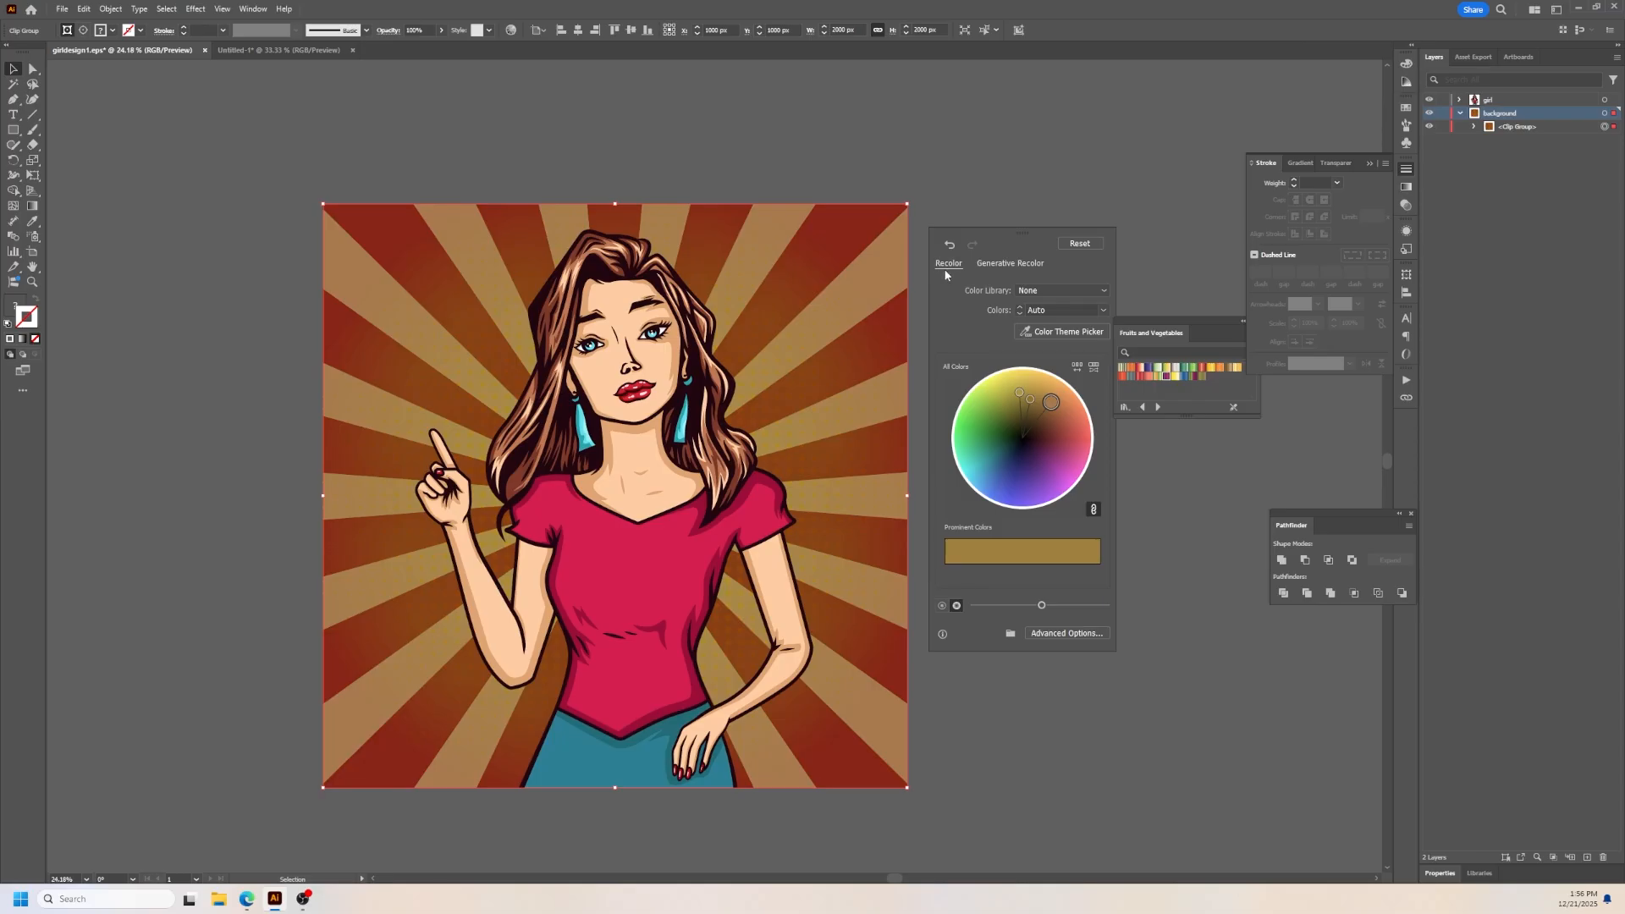
# Step: Generate recolour variations from the Terracotta desert sample prompt, preview the green and orange ones, and apply the red and salmon variation
pyautogui.click(1011, 269)
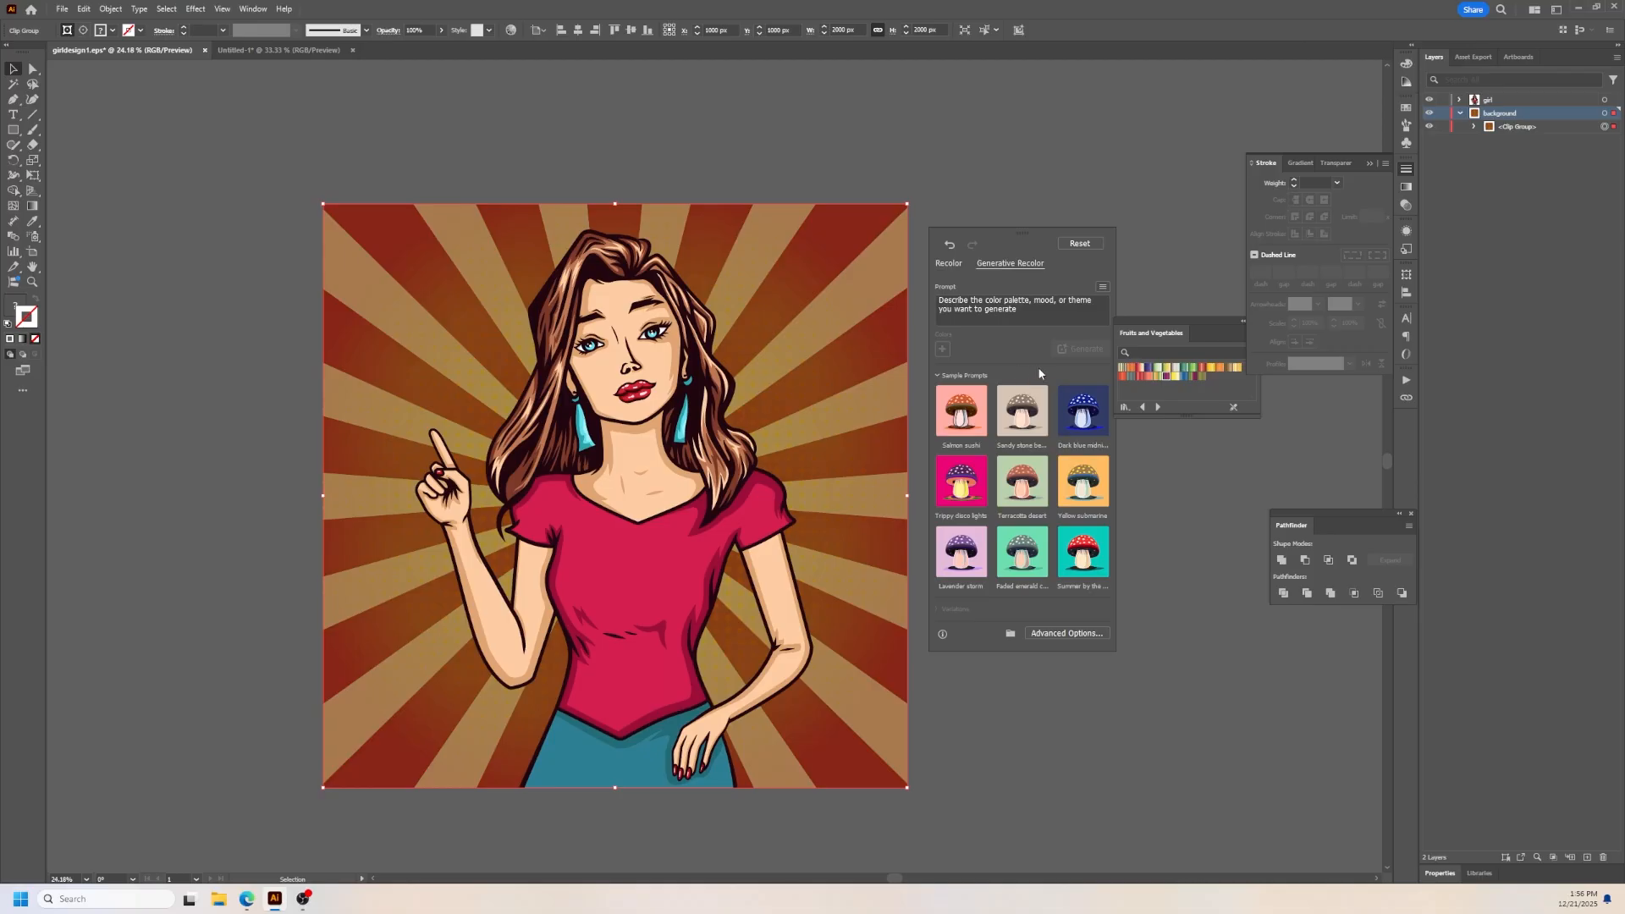
pyautogui.scroll(-1, 1040, 379)
pyautogui.click(1007, 489)
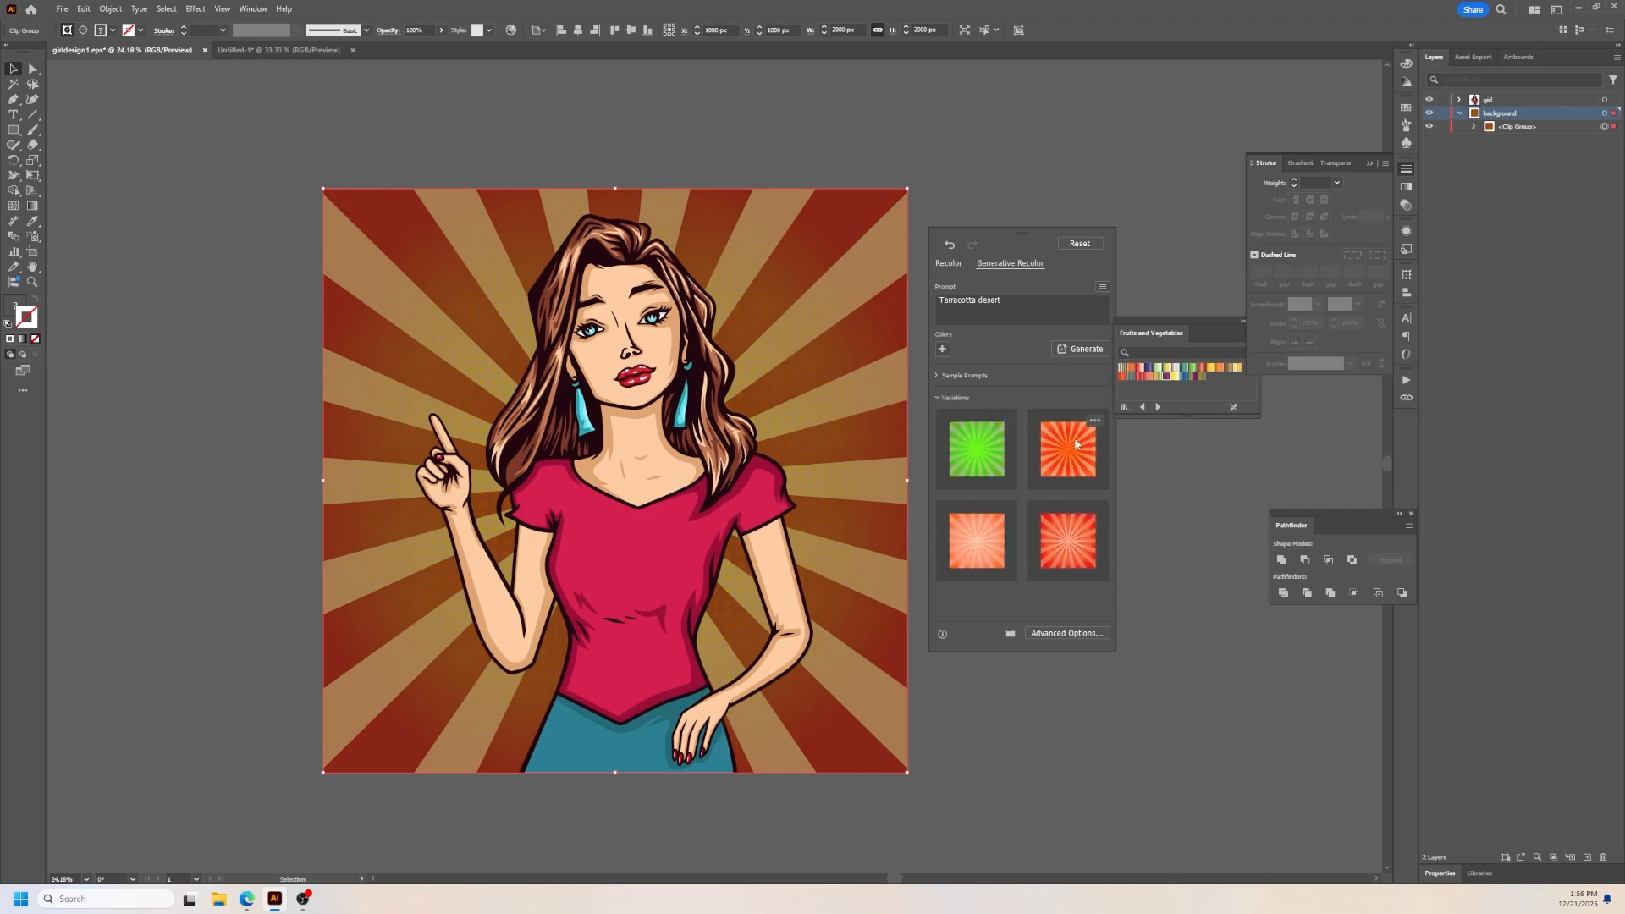
pyautogui.scroll(-1, 1068, 474)
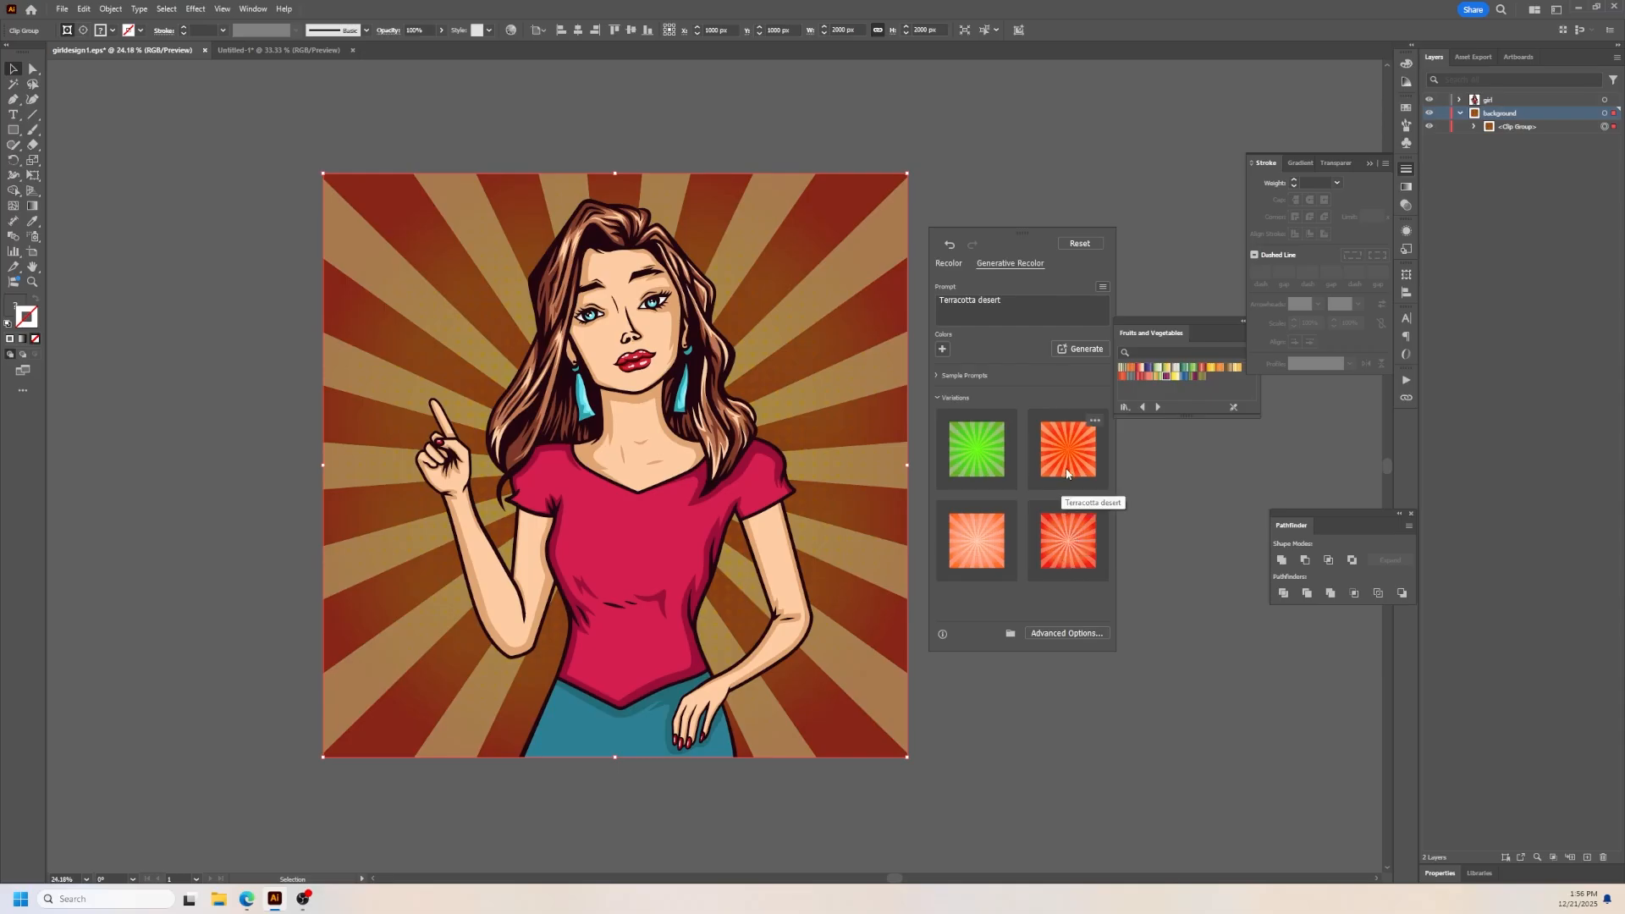
pyautogui.click(1003, 471)
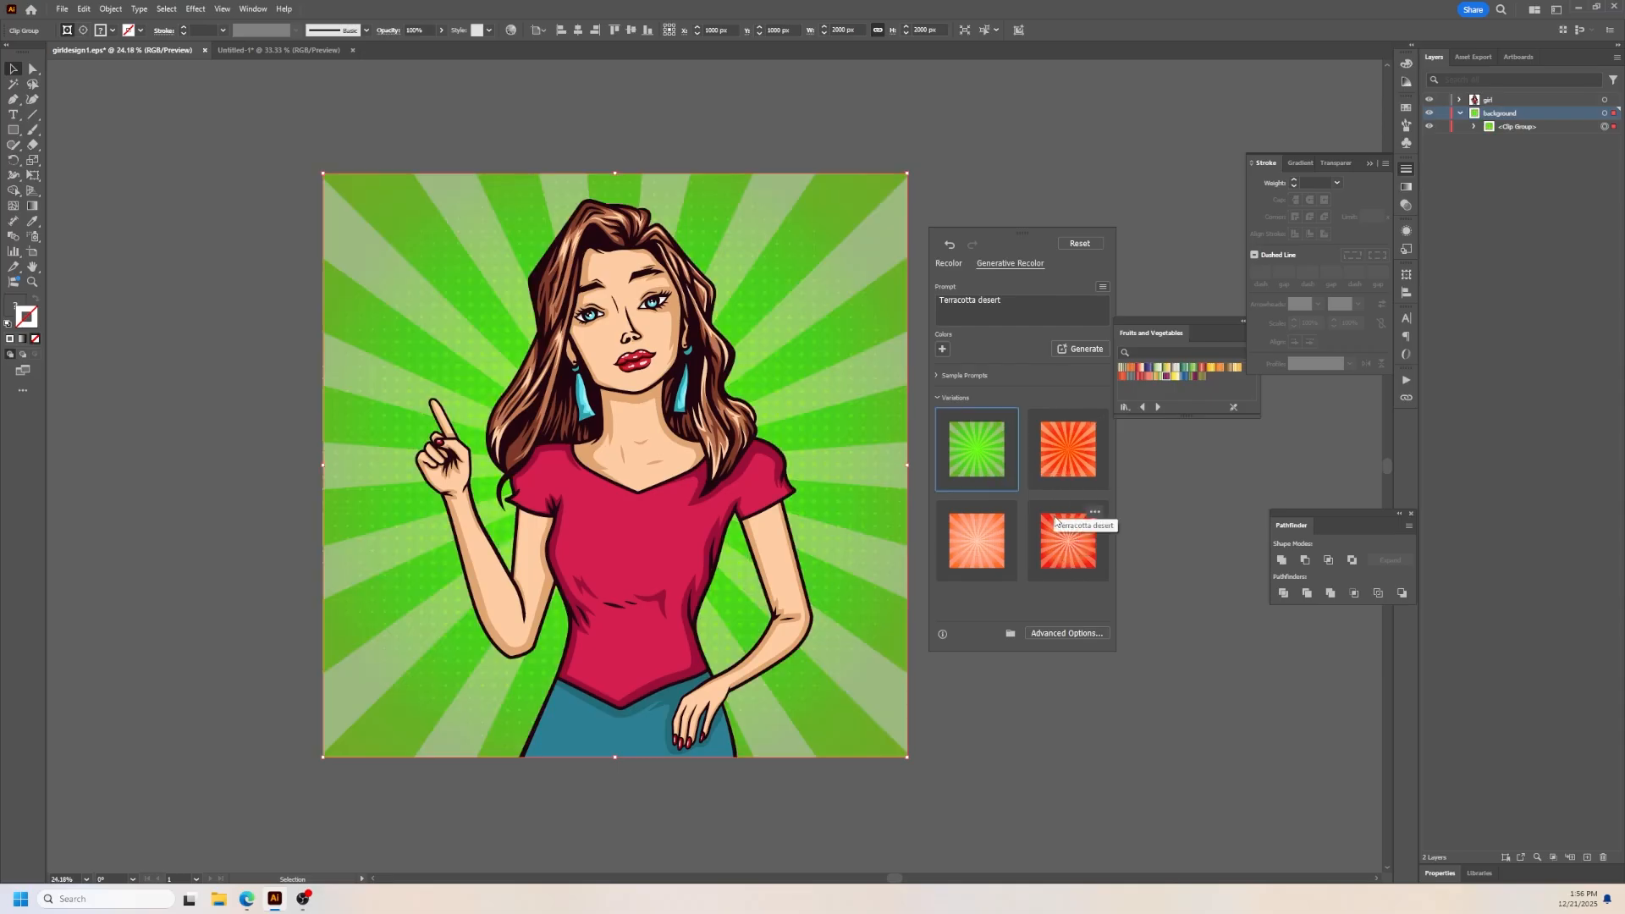
pyautogui.click(1071, 461)
pyautogui.click(1073, 564)
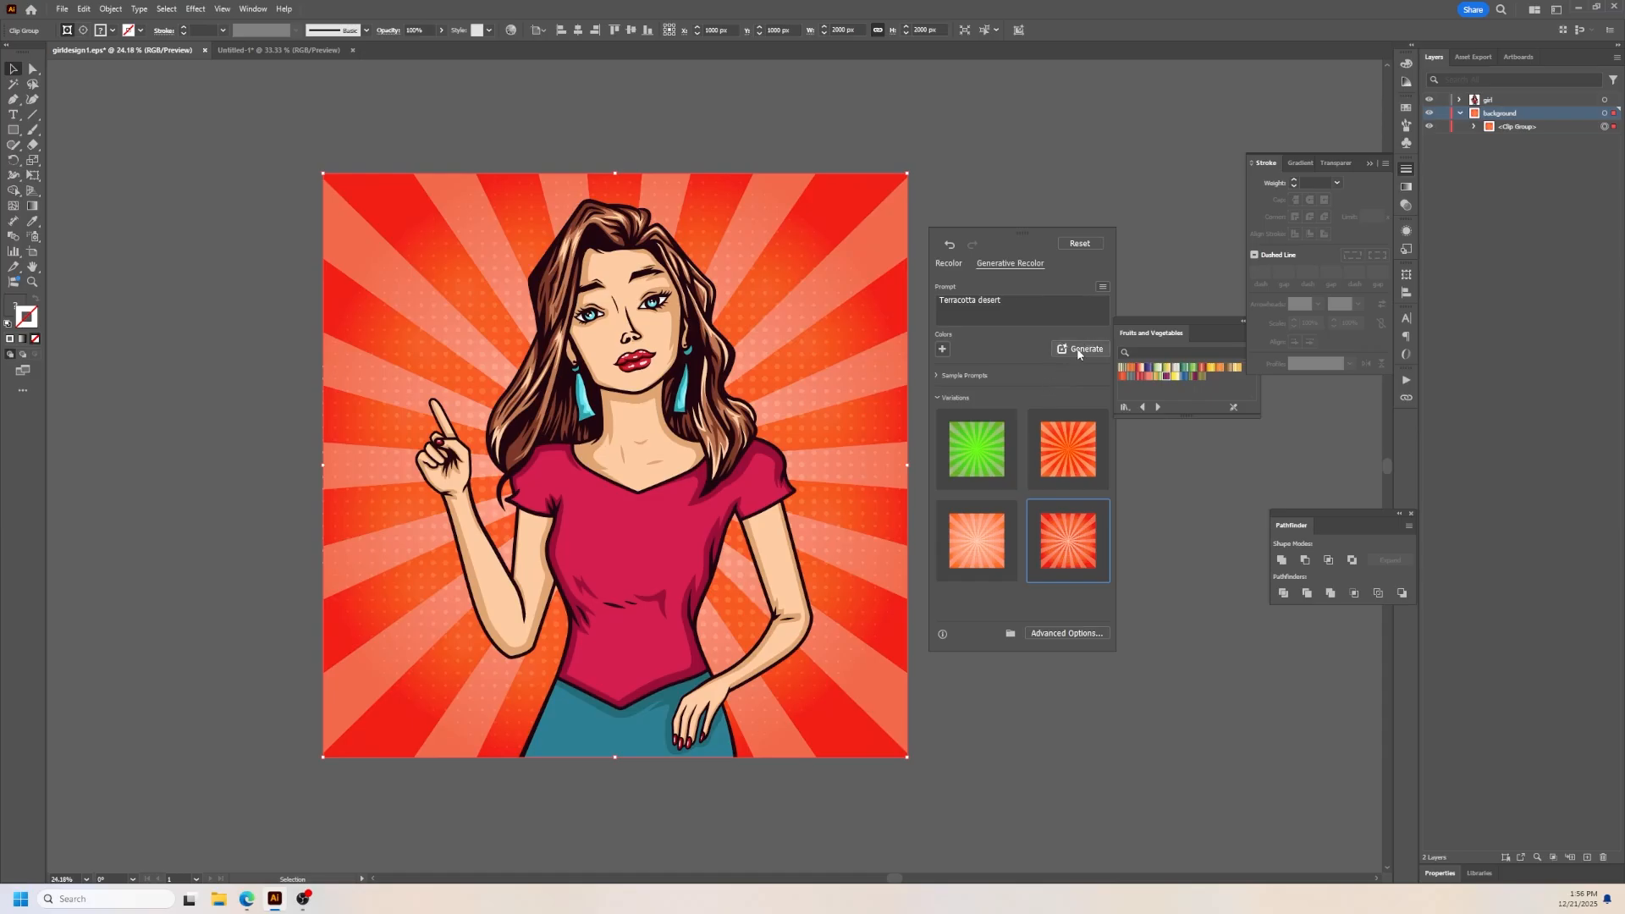
# Step: Clear the Generative Recolor prompt and view the swatches available for adding colours without choosing any
pyautogui.click(1022, 306)
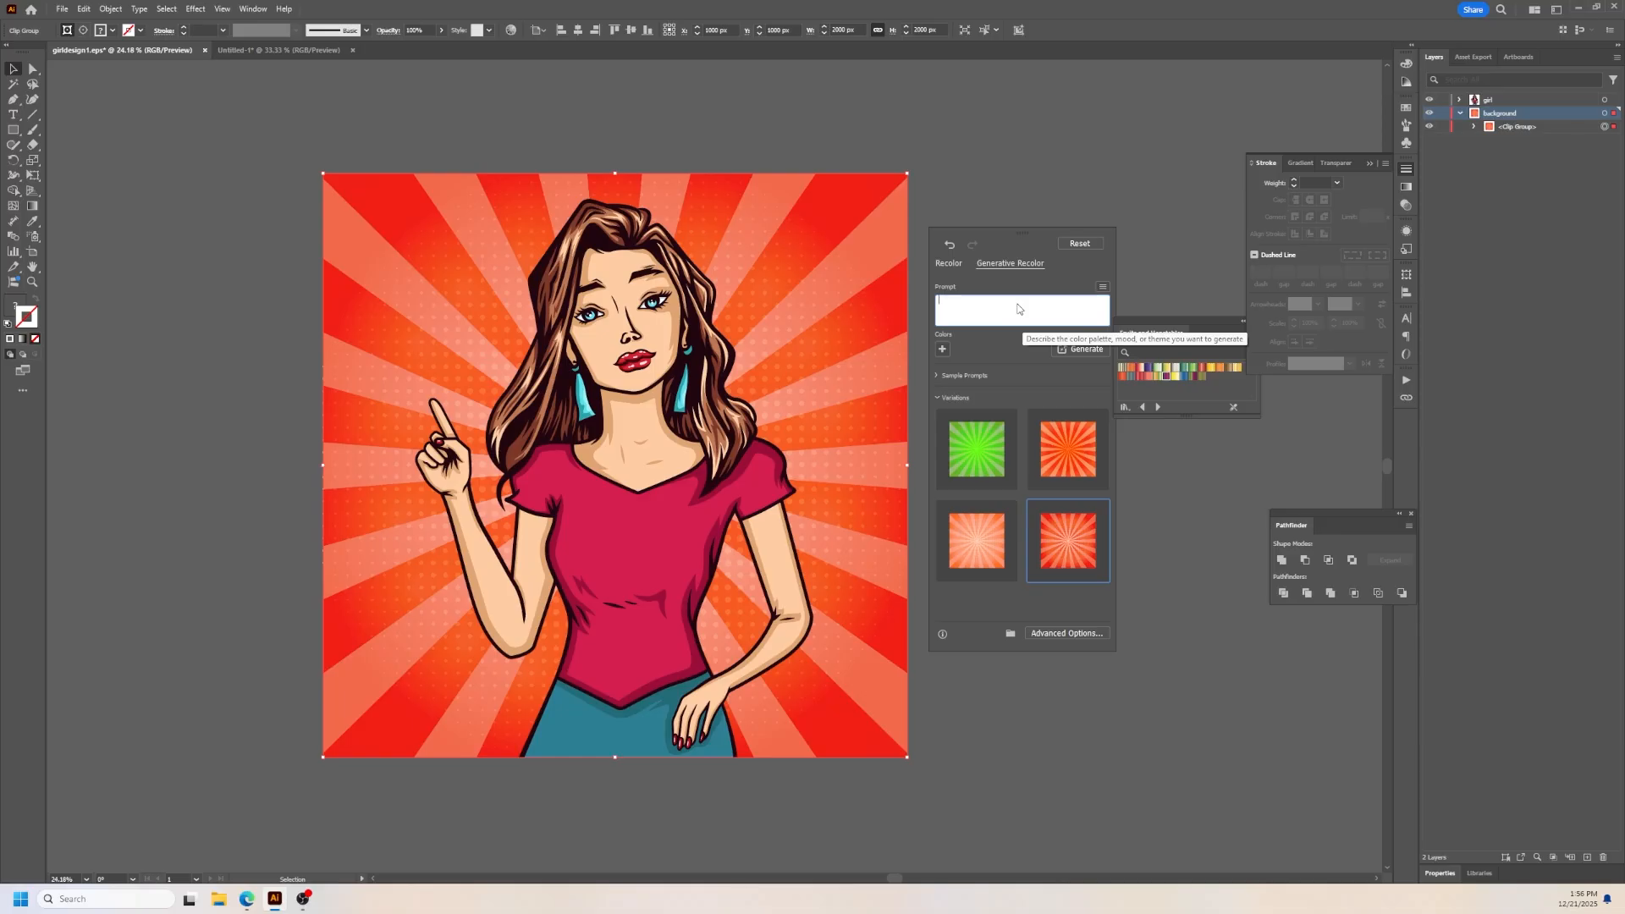
pyautogui.click(943, 350)
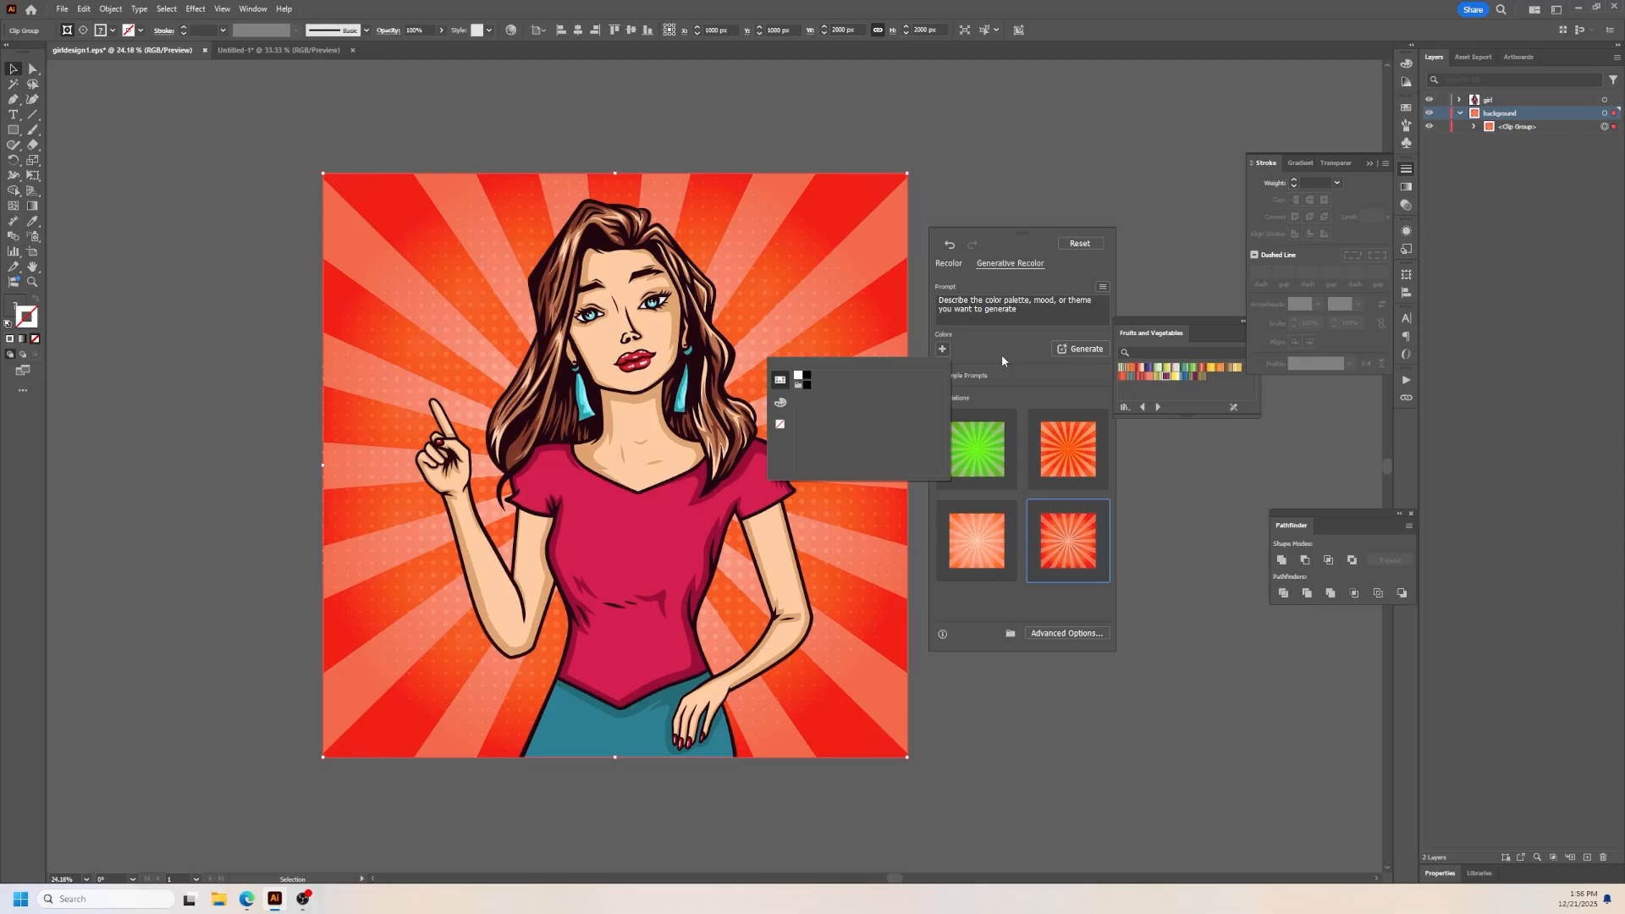
pyautogui.moveTo(1030, 513)
pyautogui.click(999, 343)
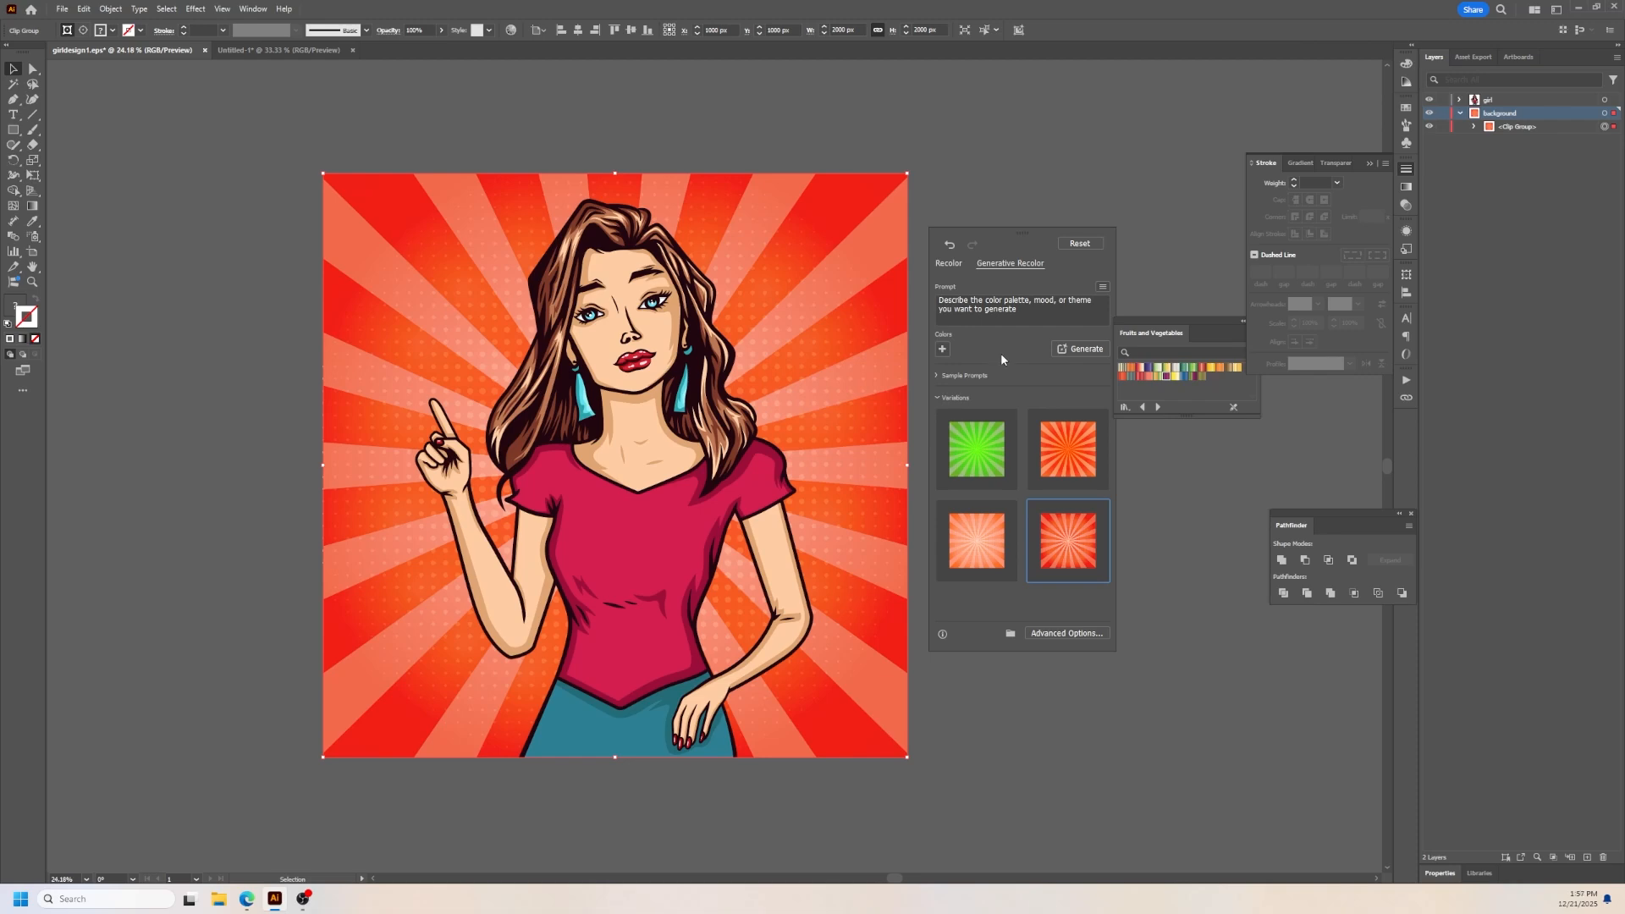
# Step: Return to the manual recolour controls and reset the background to its original colours
pyautogui.click(952, 264)
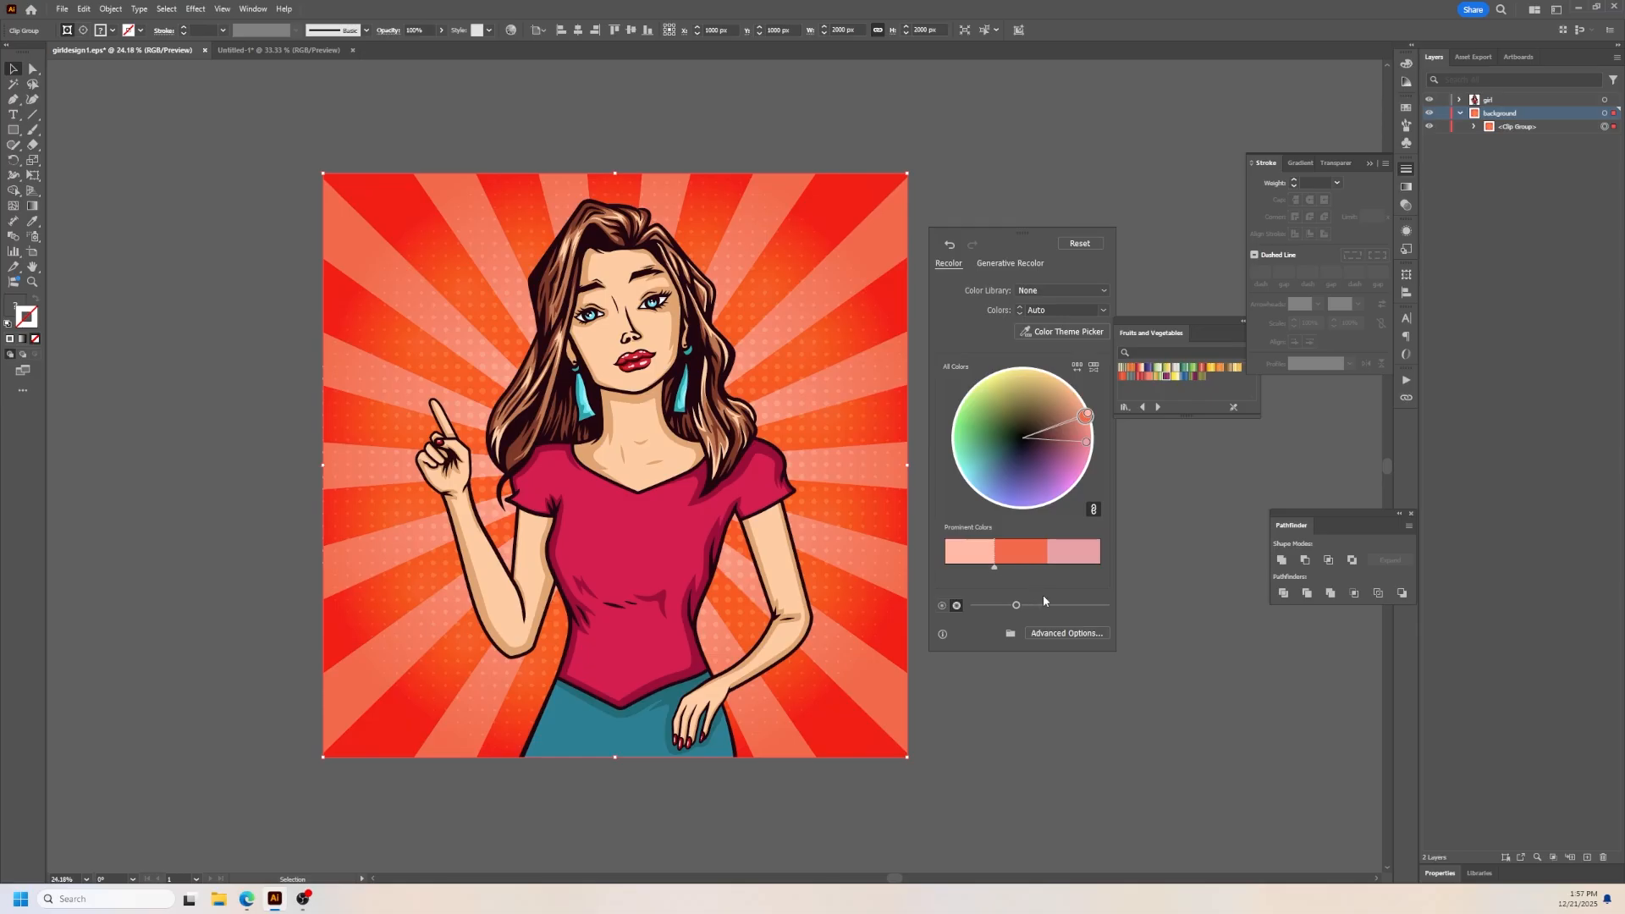
pyautogui.click(1070, 246)
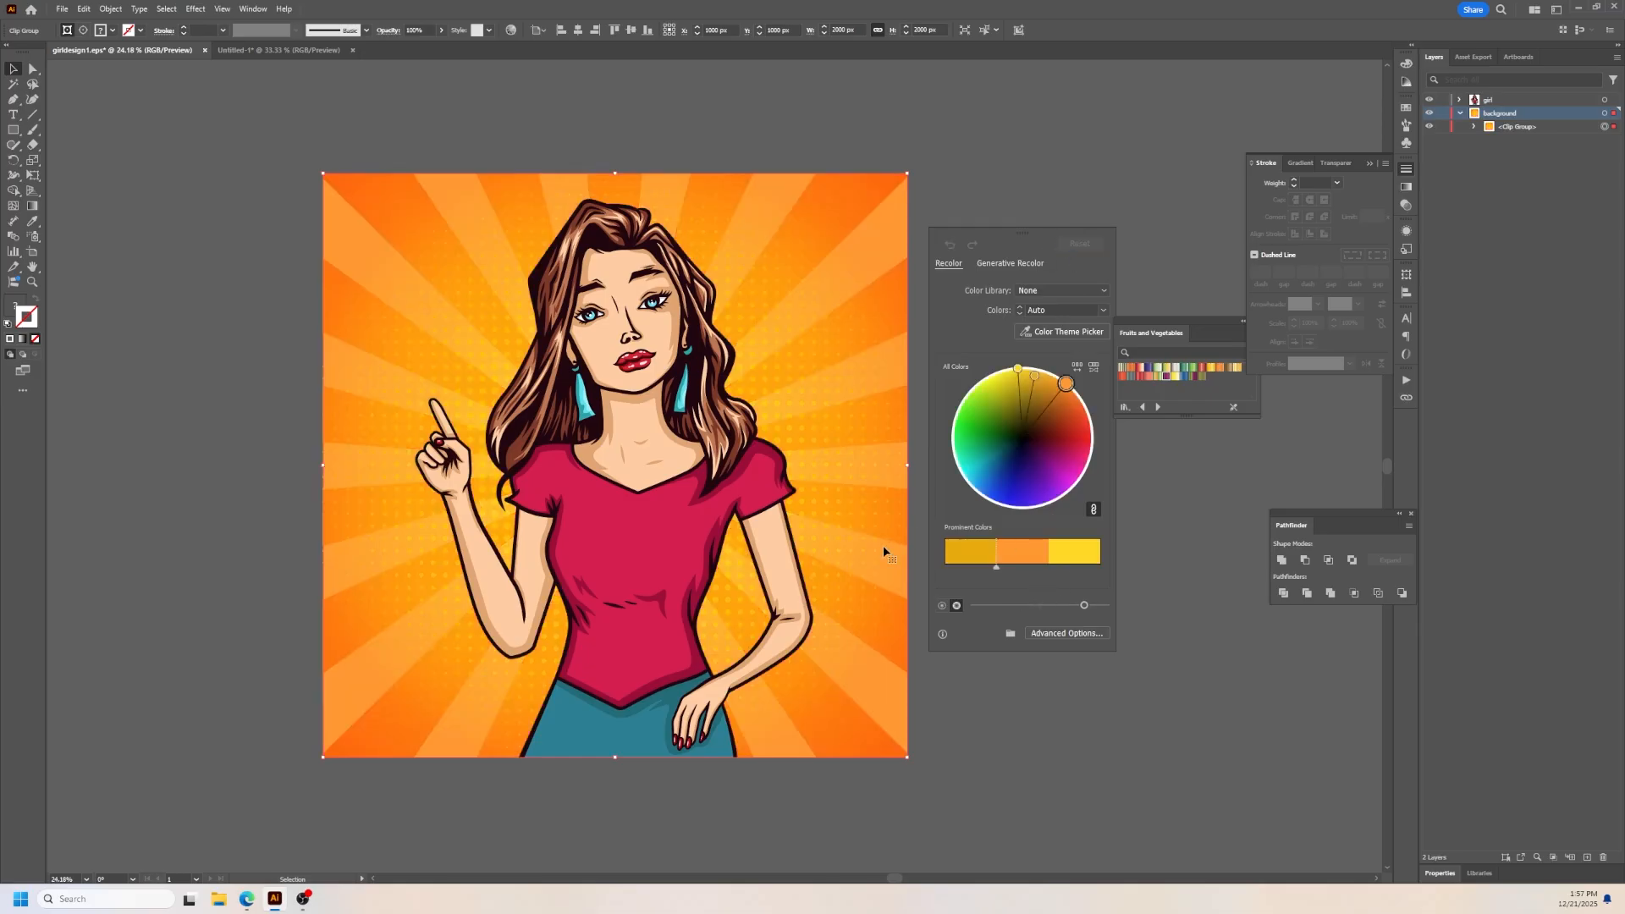
# Step: Unlink the harmony colours, try shifting them individually to purple, magenta and teal on the wheel, and reset the recolouring
pyautogui.click(1094, 511)
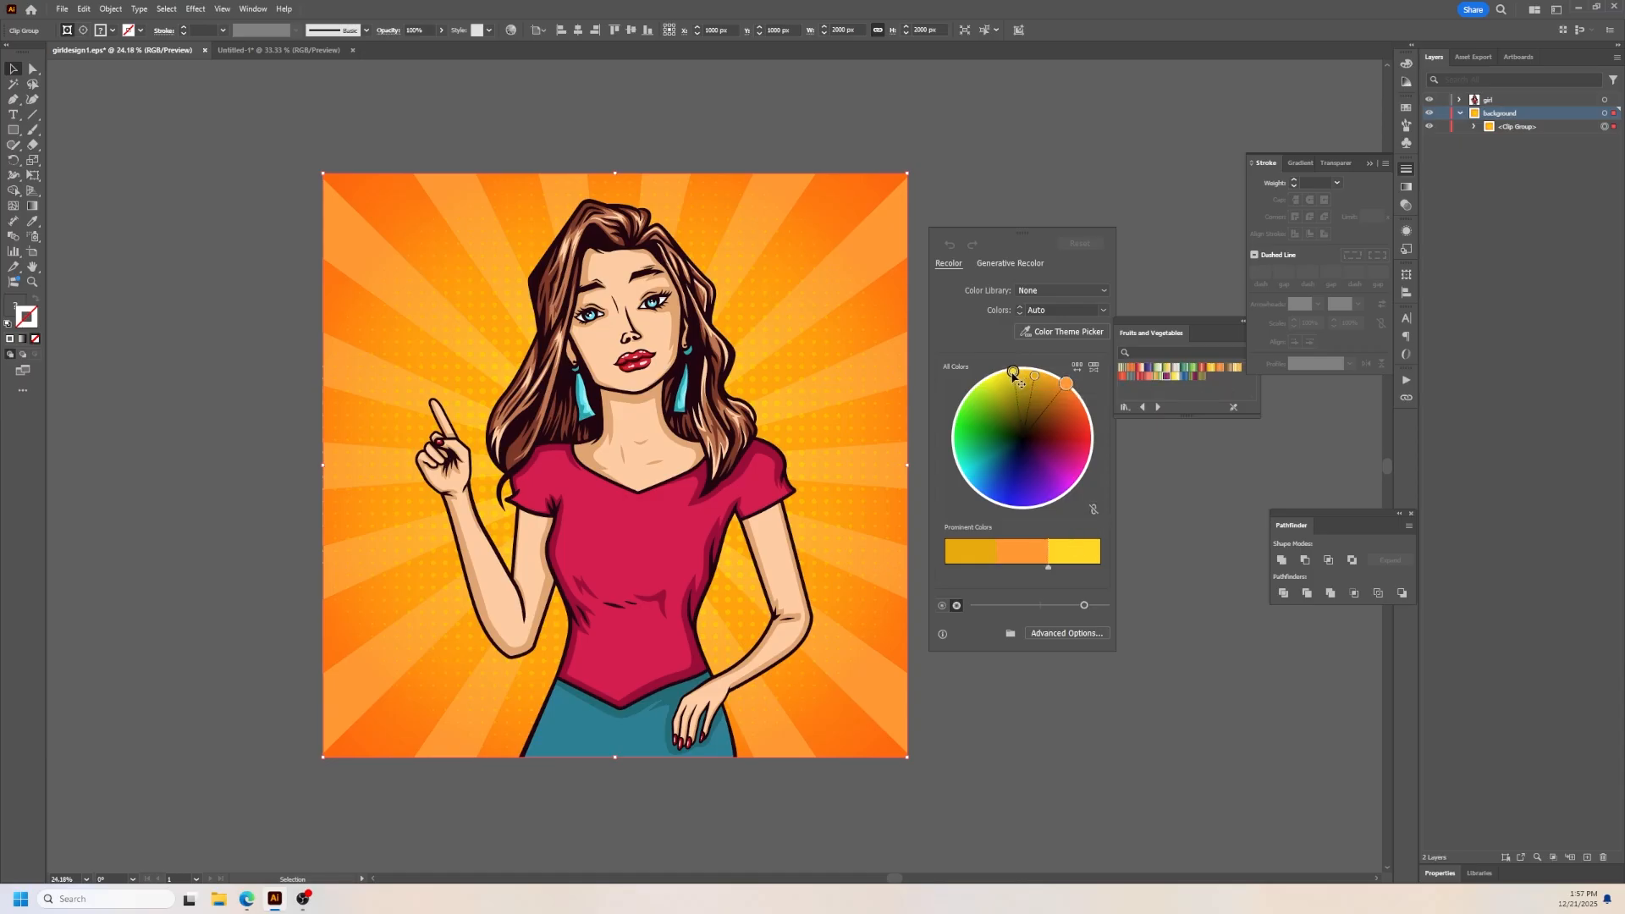
pyautogui.moveTo(1017, 370); pyautogui.dragTo(1031, 497)
pyautogui.moveTo(1067, 383); pyautogui.dragTo(1070, 459)
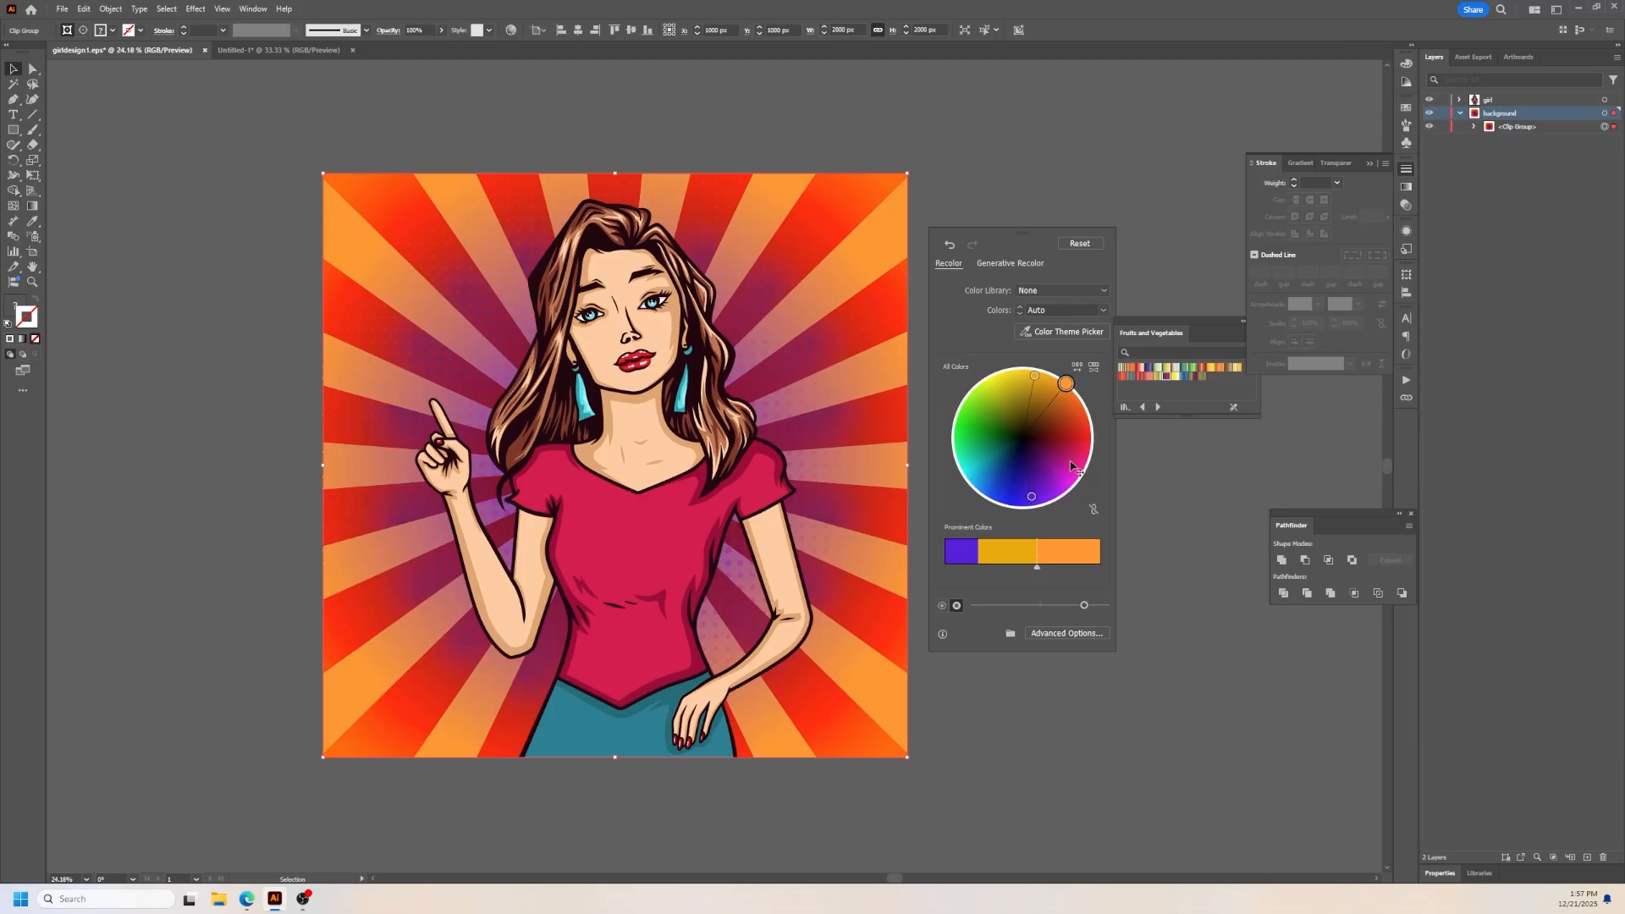
pyautogui.moveTo(1031, 376); pyautogui.dragTo(982, 464)
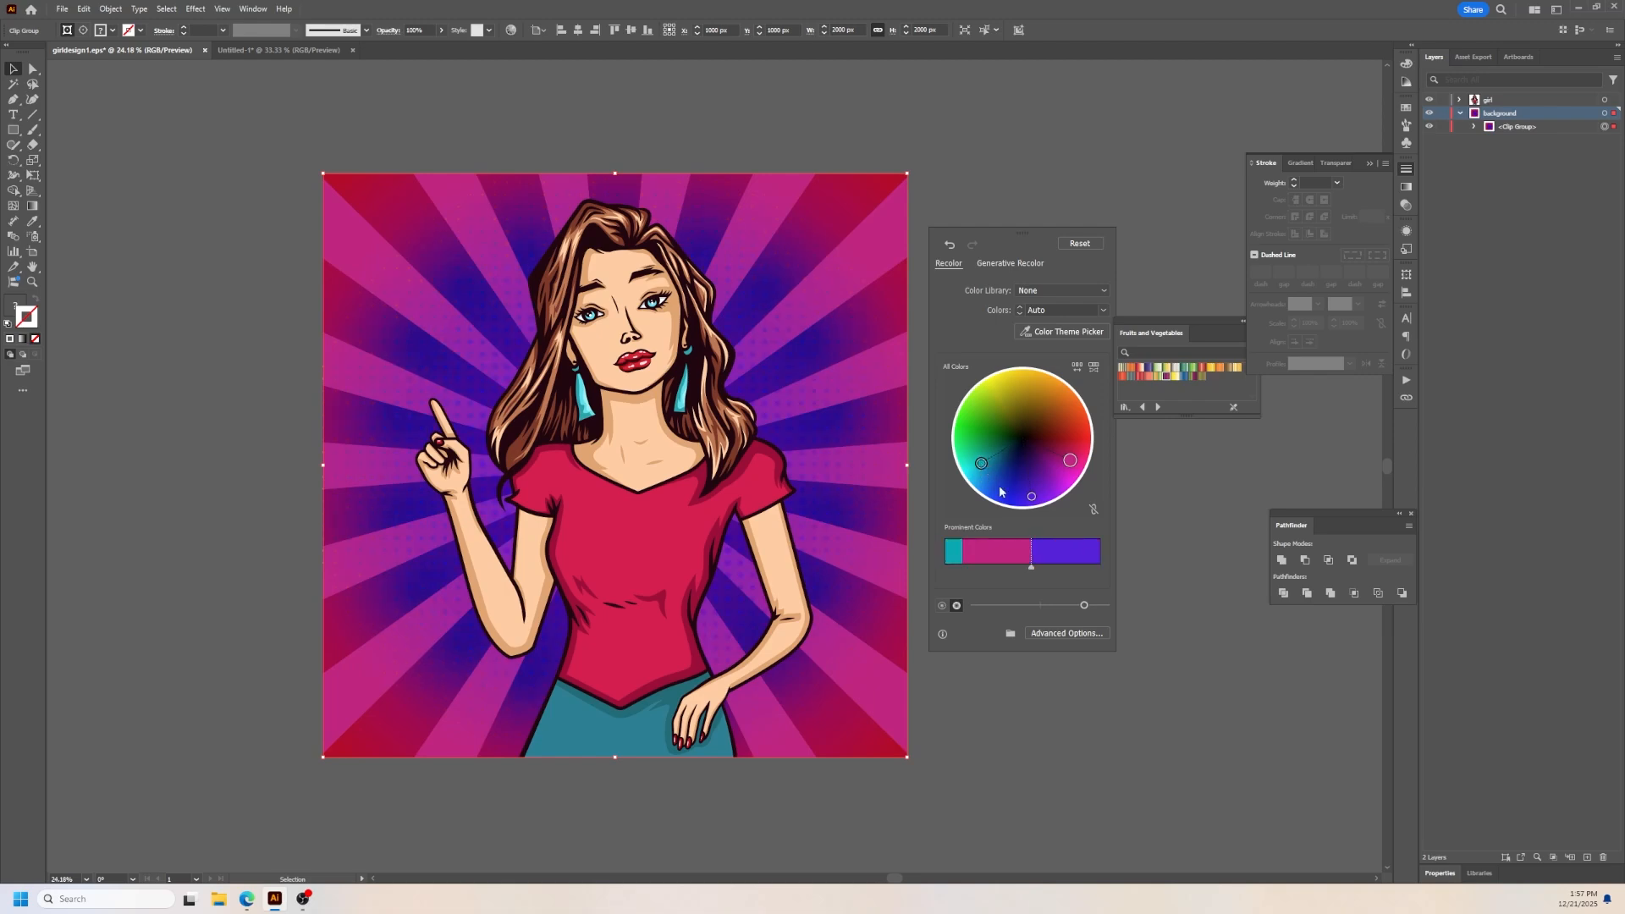
pyautogui.click(1078, 246)
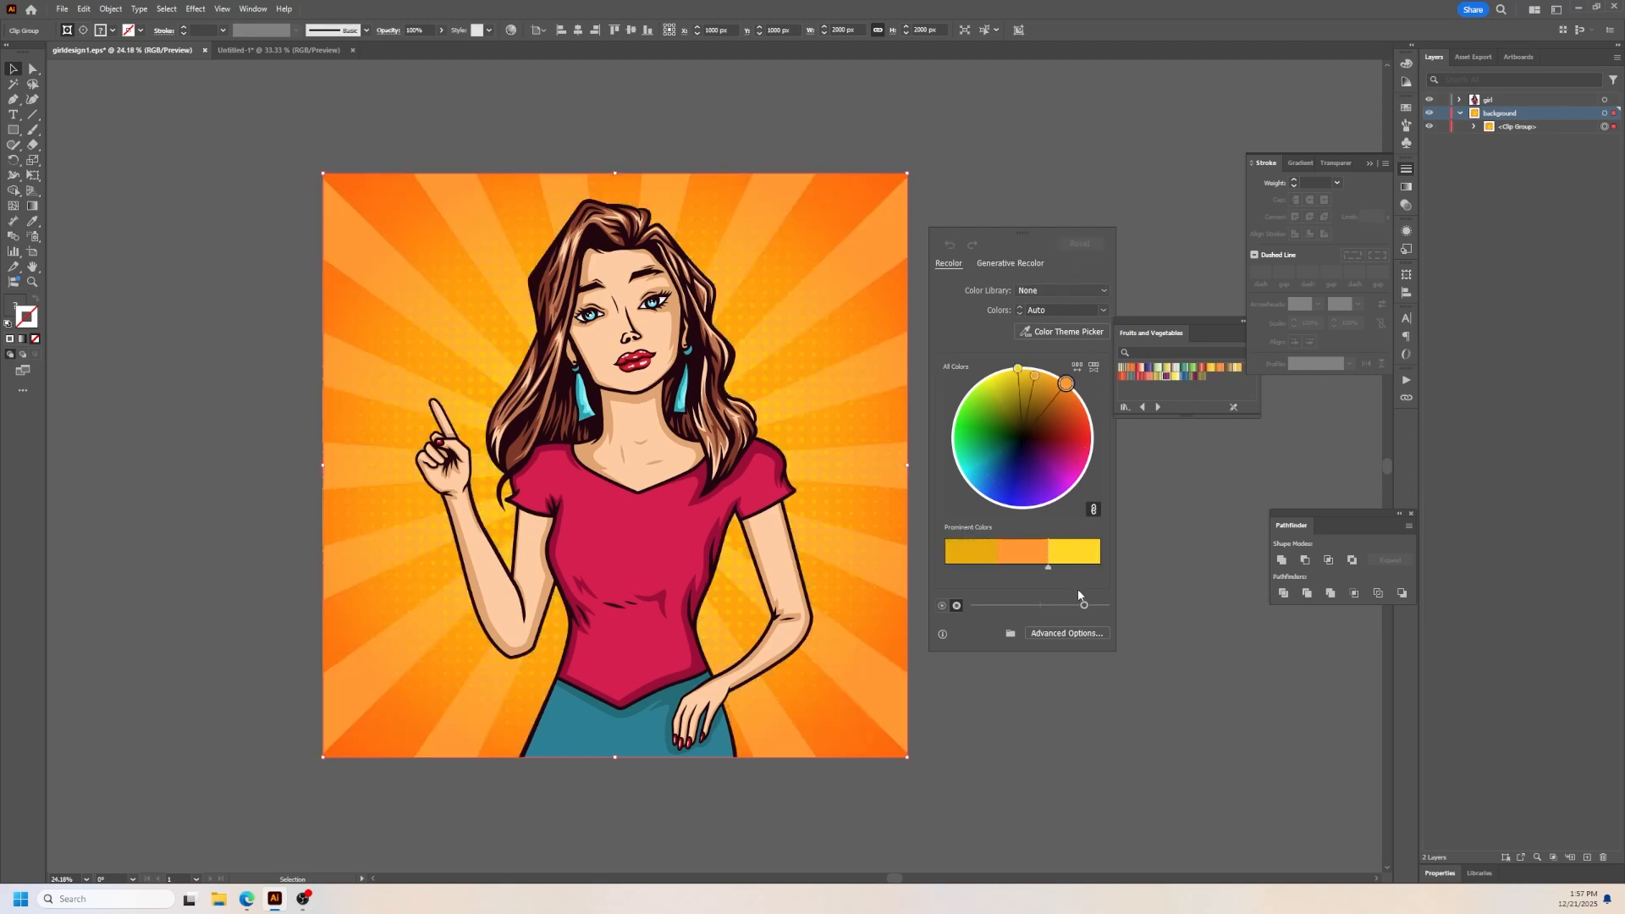
# Step: In the advanced recolour options, set the bright yellow's new colour to dark olive #72611D and snap it to the closest web-safe colour
pyautogui.click(1065, 638)
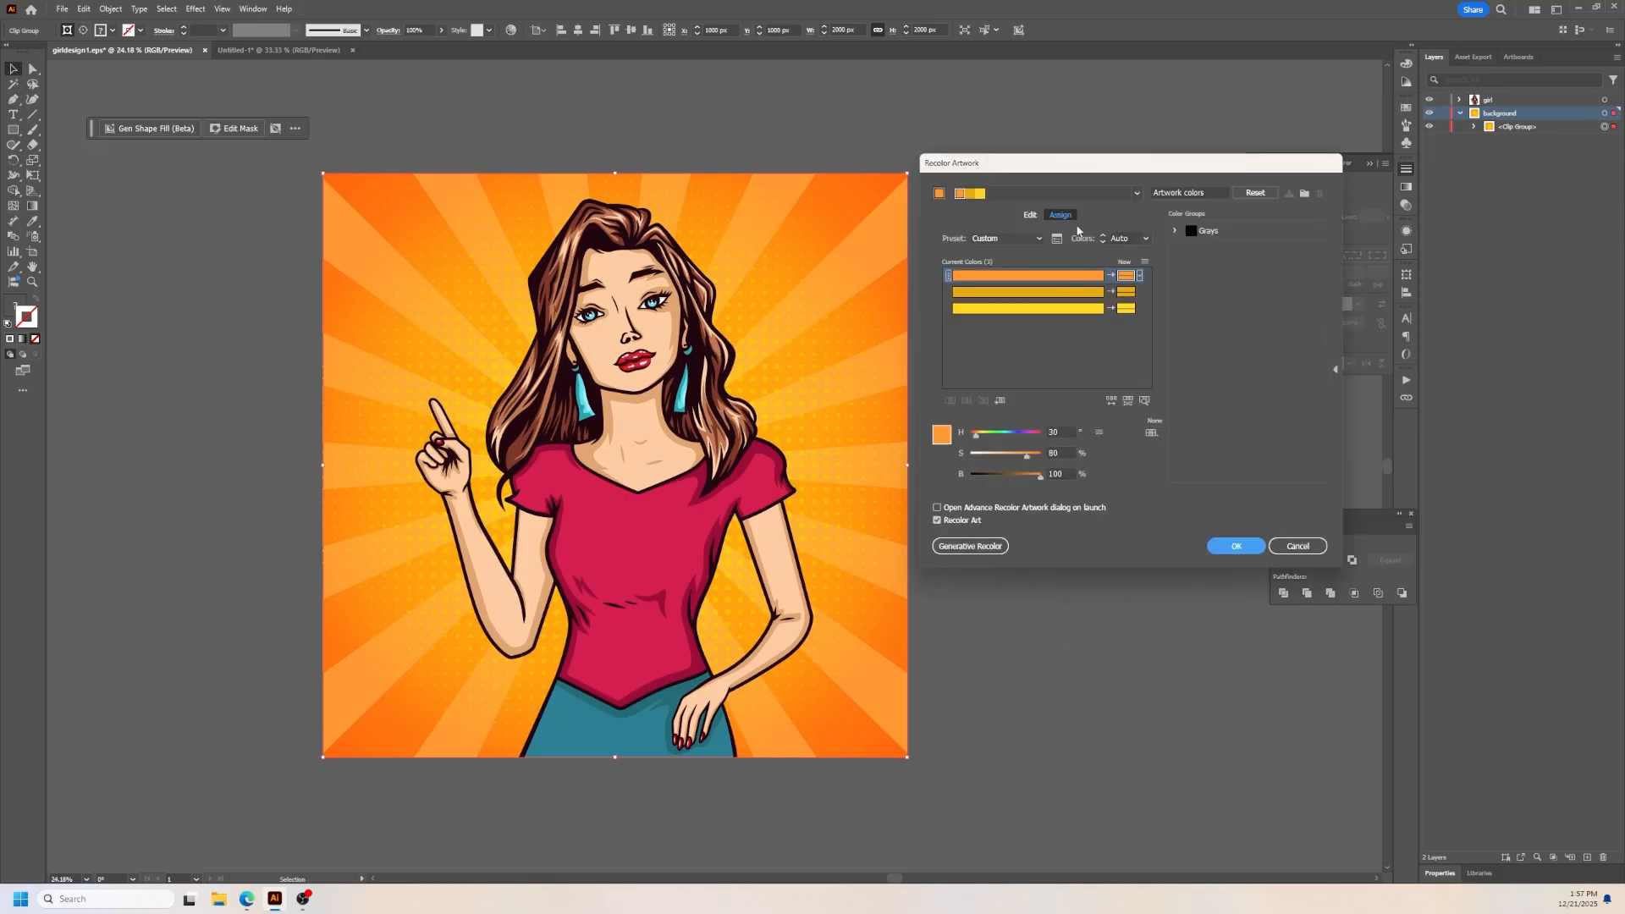
pyautogui.moveTo(1075, 174); pyautogui.dragTo(1034, 184)
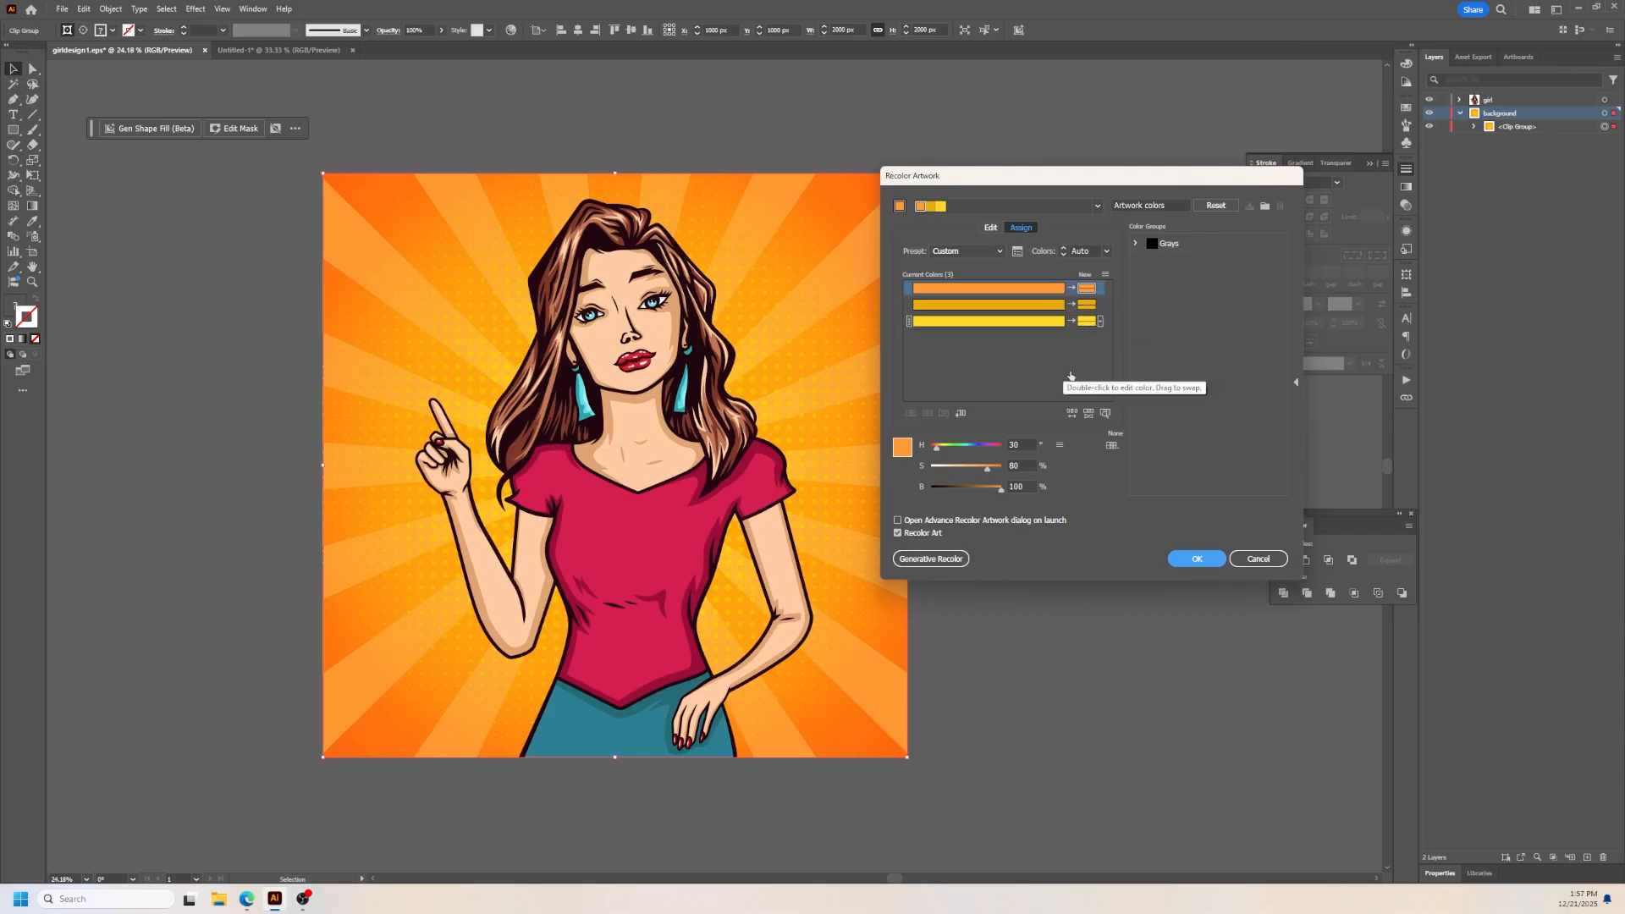
pyautogui.click(1088, 322)
pyautogui.doubleClick(1088, 322)
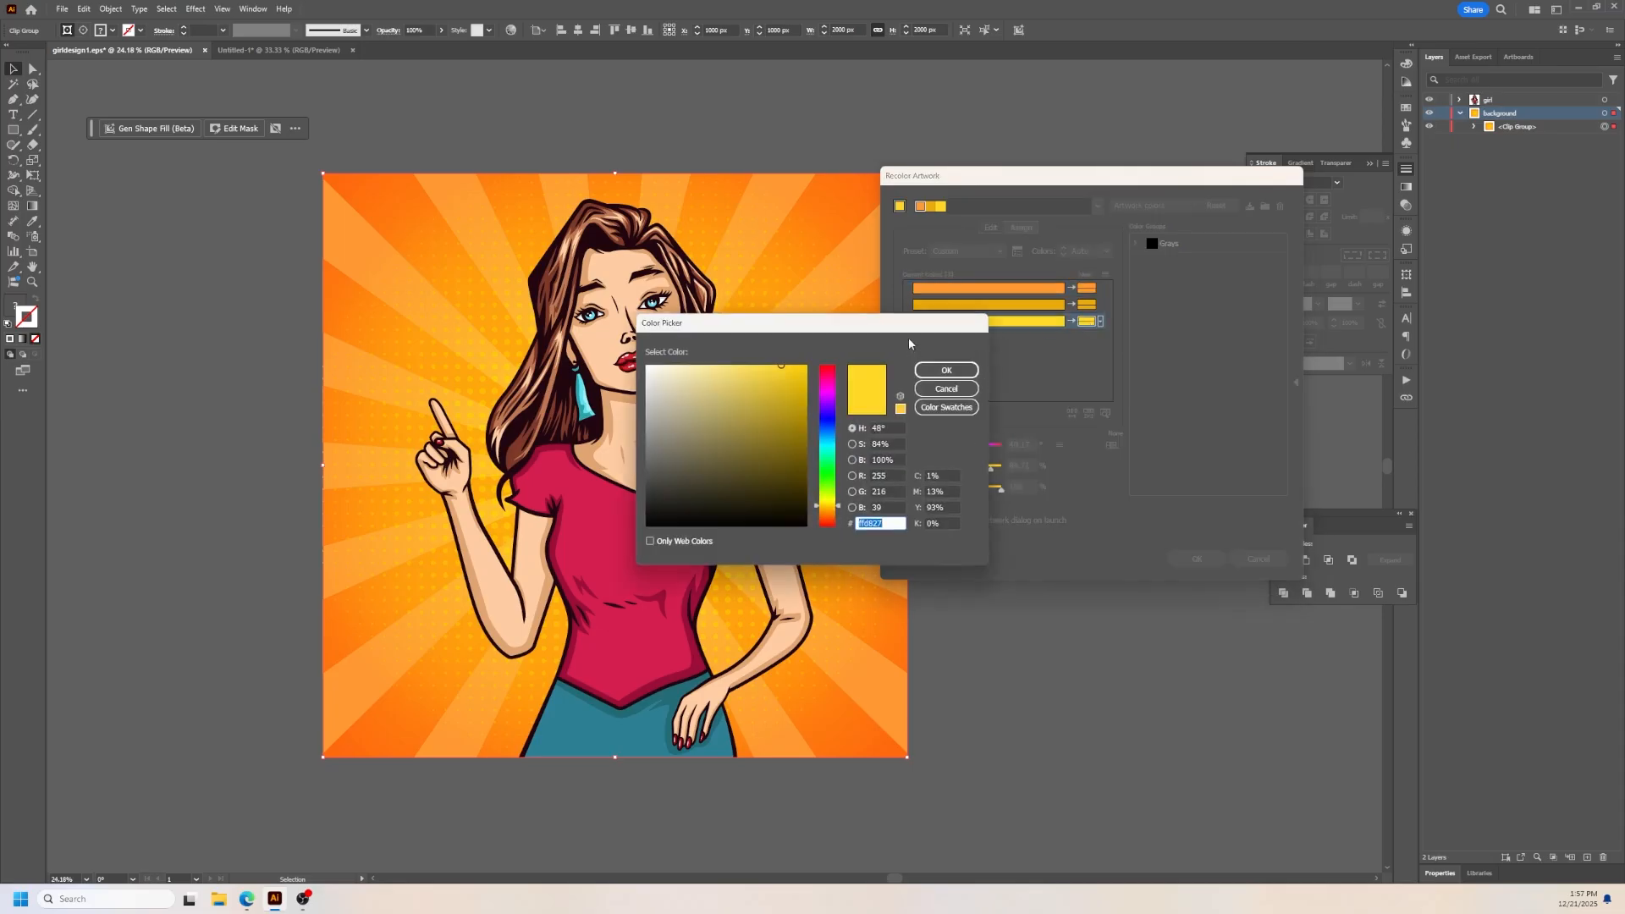
pyautogui.moveTo(897, 328); pyautogui.dragTo(913, 335)
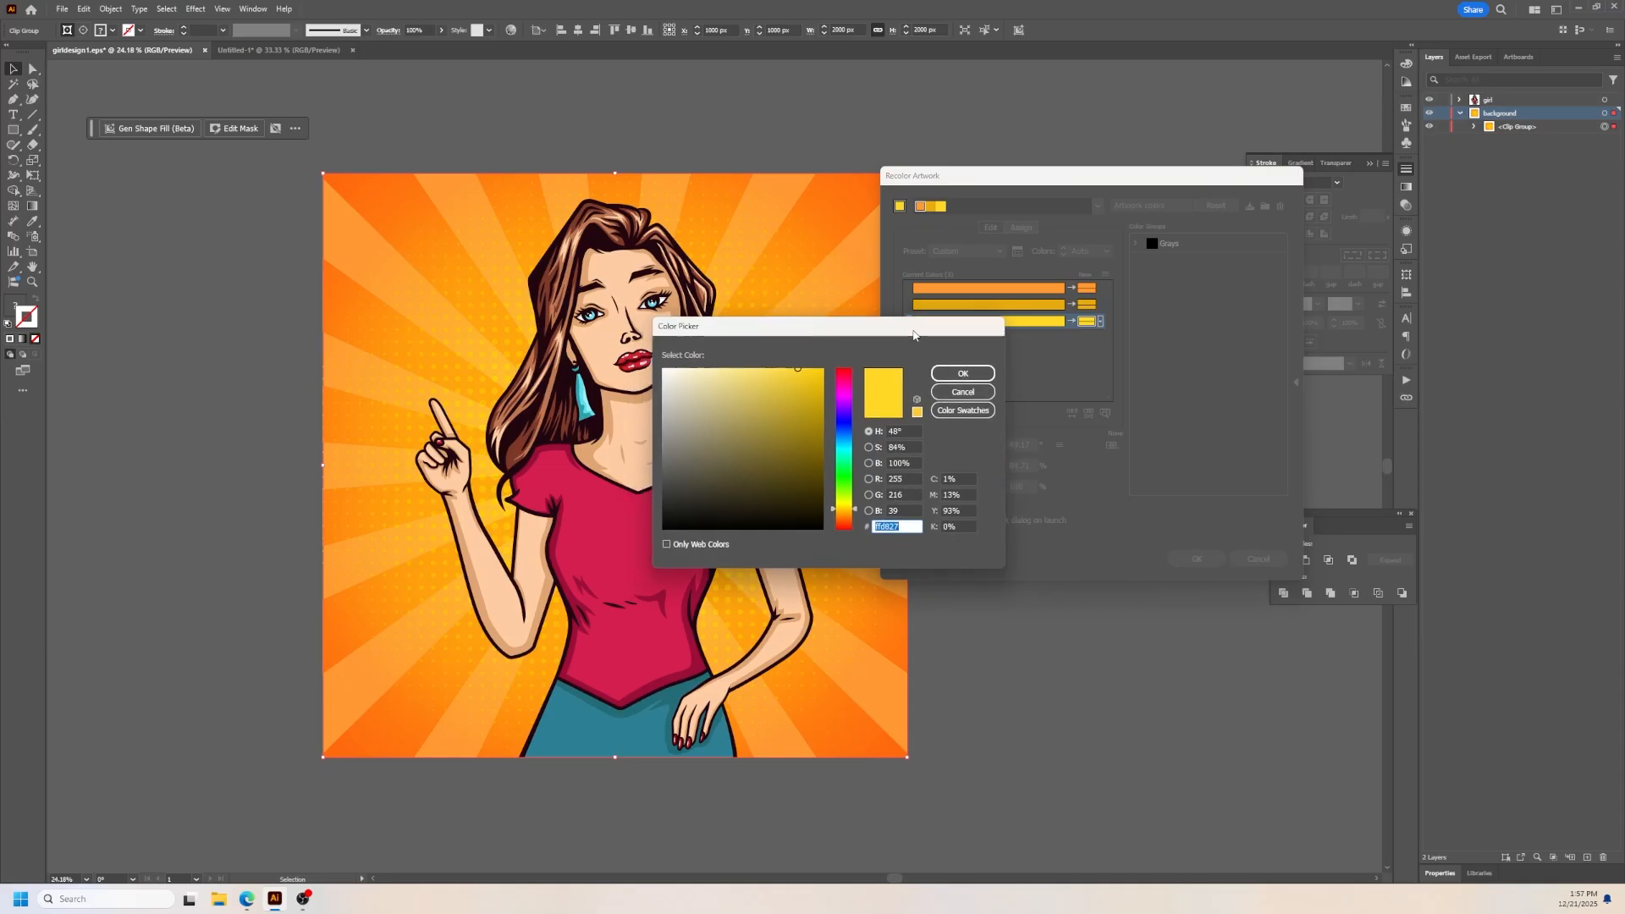
pyautogui.moveTo(745, 508)
pyautogui.mouseDown()
pyautogui.moveTo(811, 474)
pyautogui.moveTo(805, 490)
pyautogui.mouseUp()
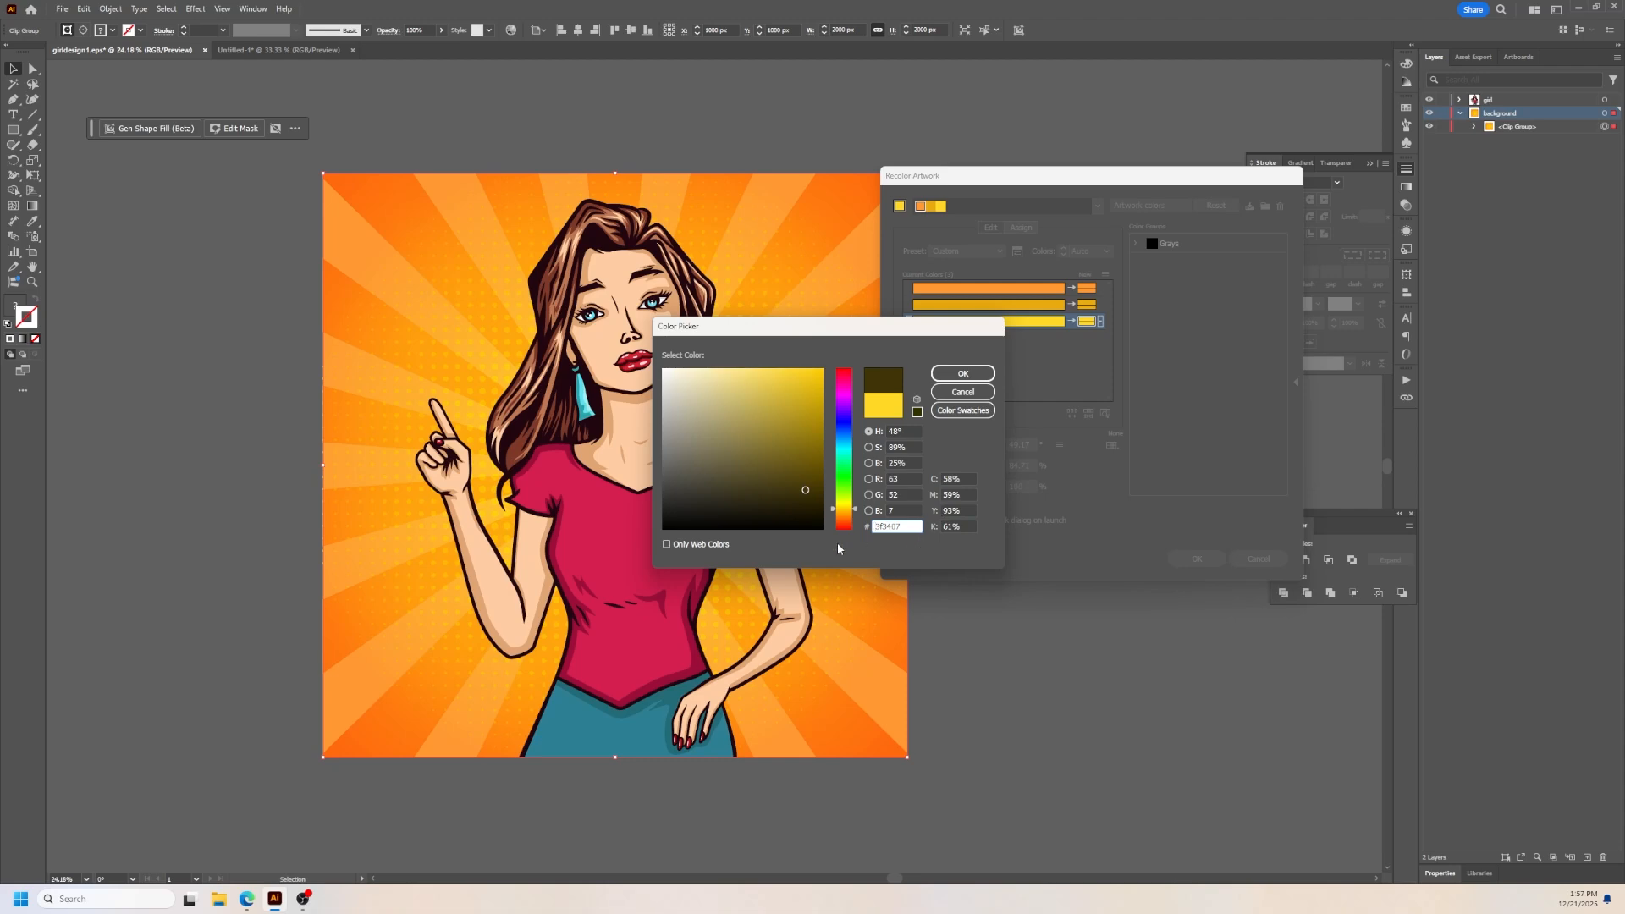
pyautogui.moveTo(807, 491)
pyautogui.mouseDown()
pyautogui.moveTo(739, 478)
pyautogui.moveTo(783, 458)
pyautogui.mouseUp()
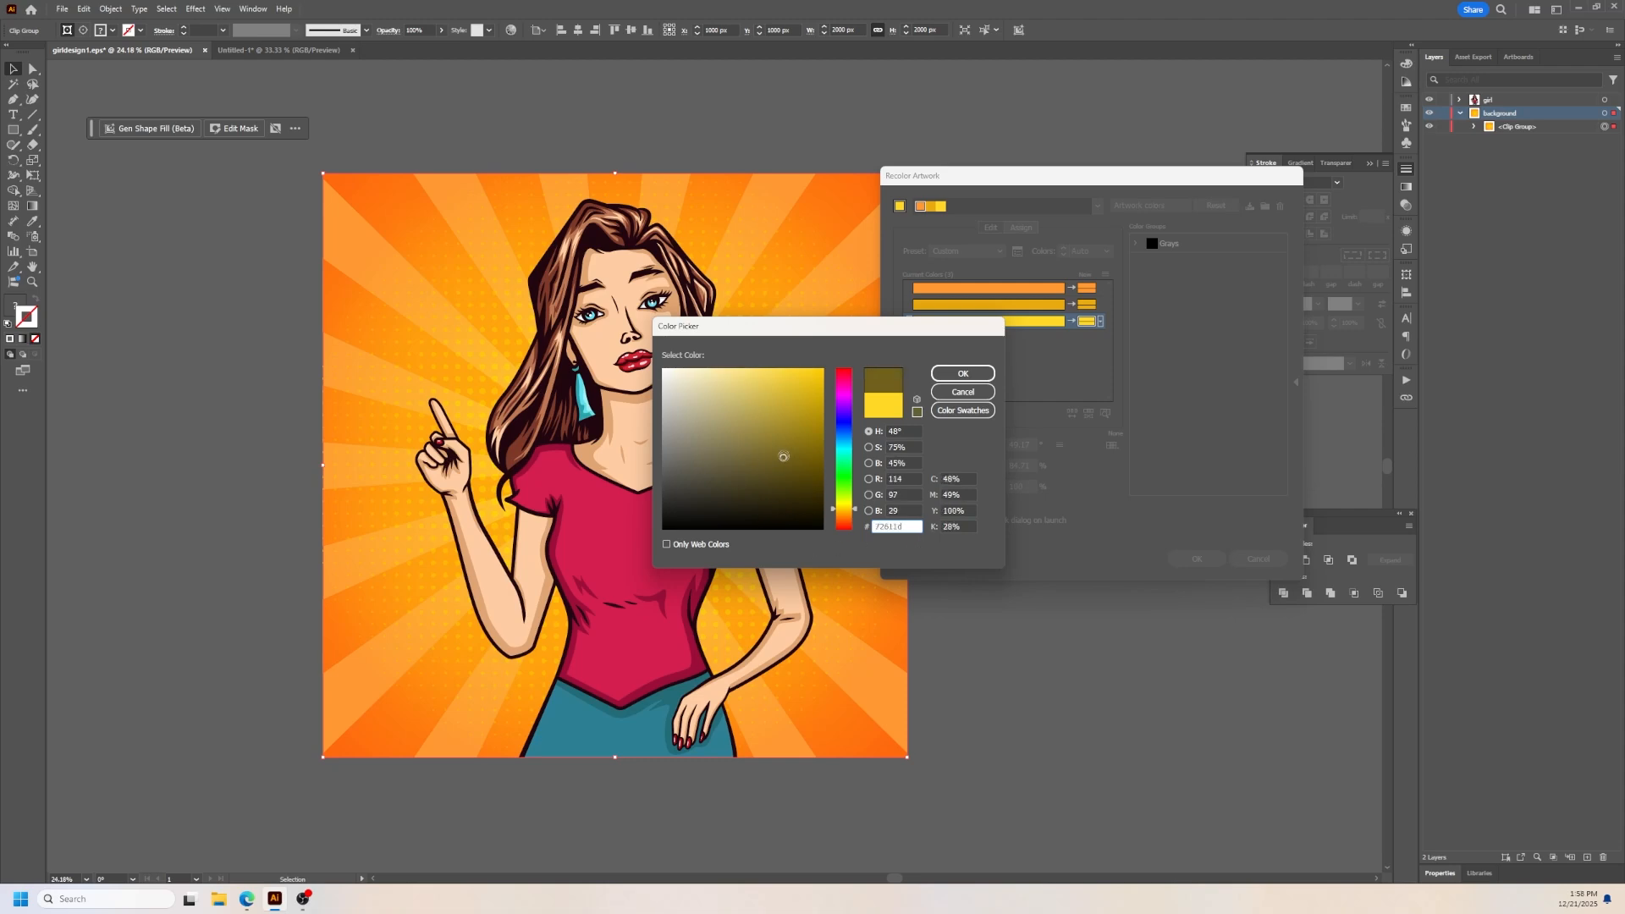
pyautogui.click(953, 373)
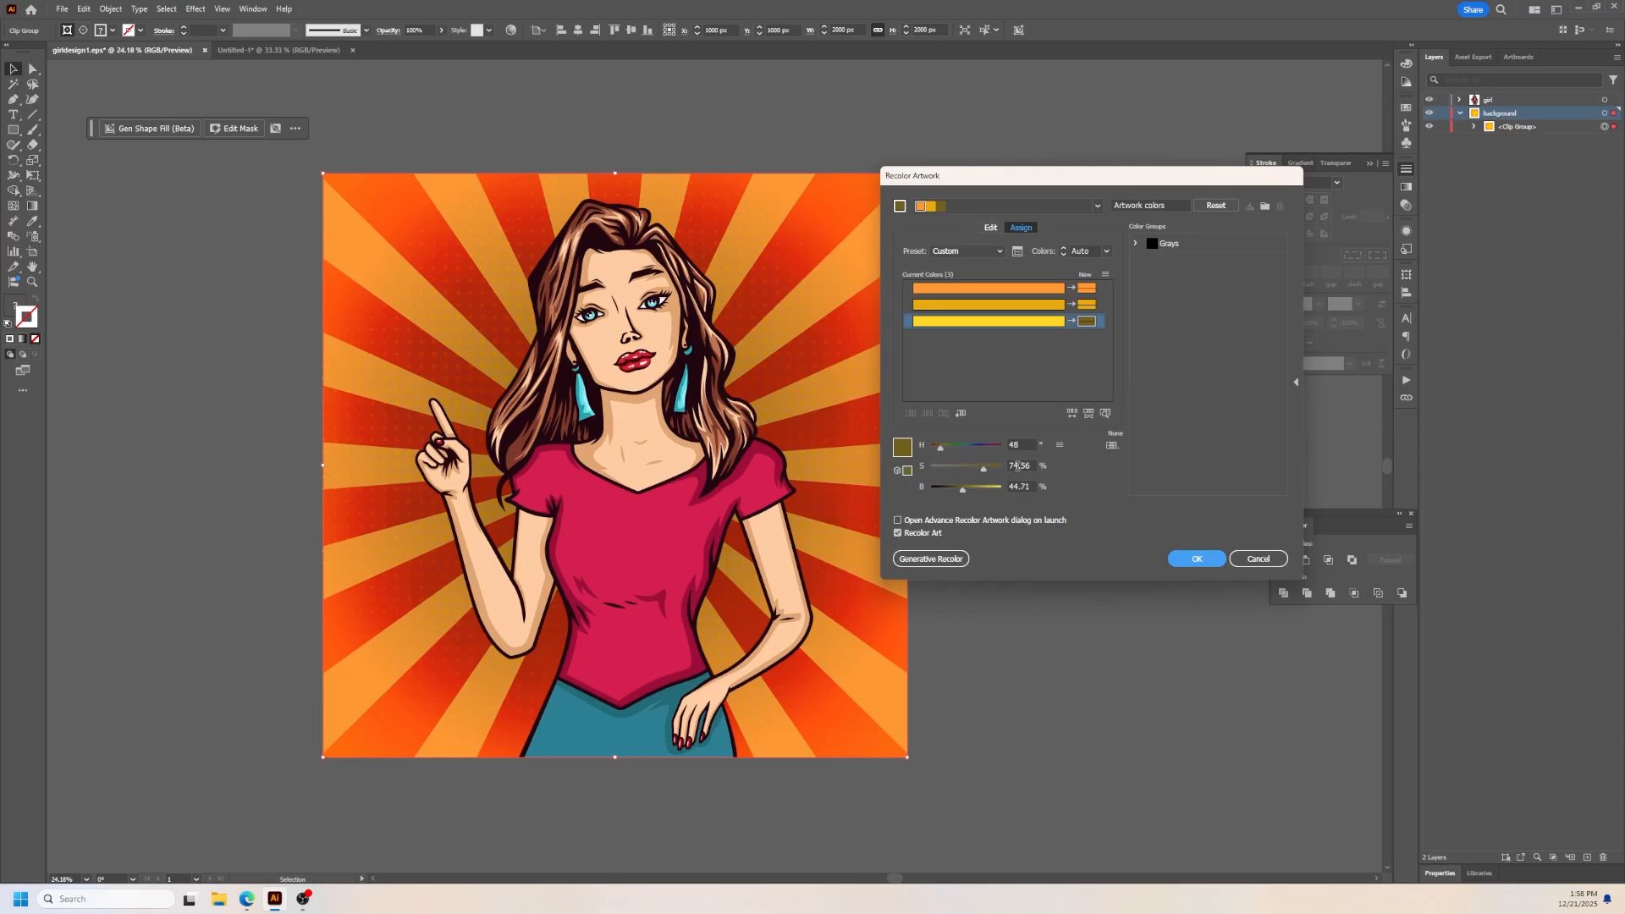
pyautogui.click(896, 472)
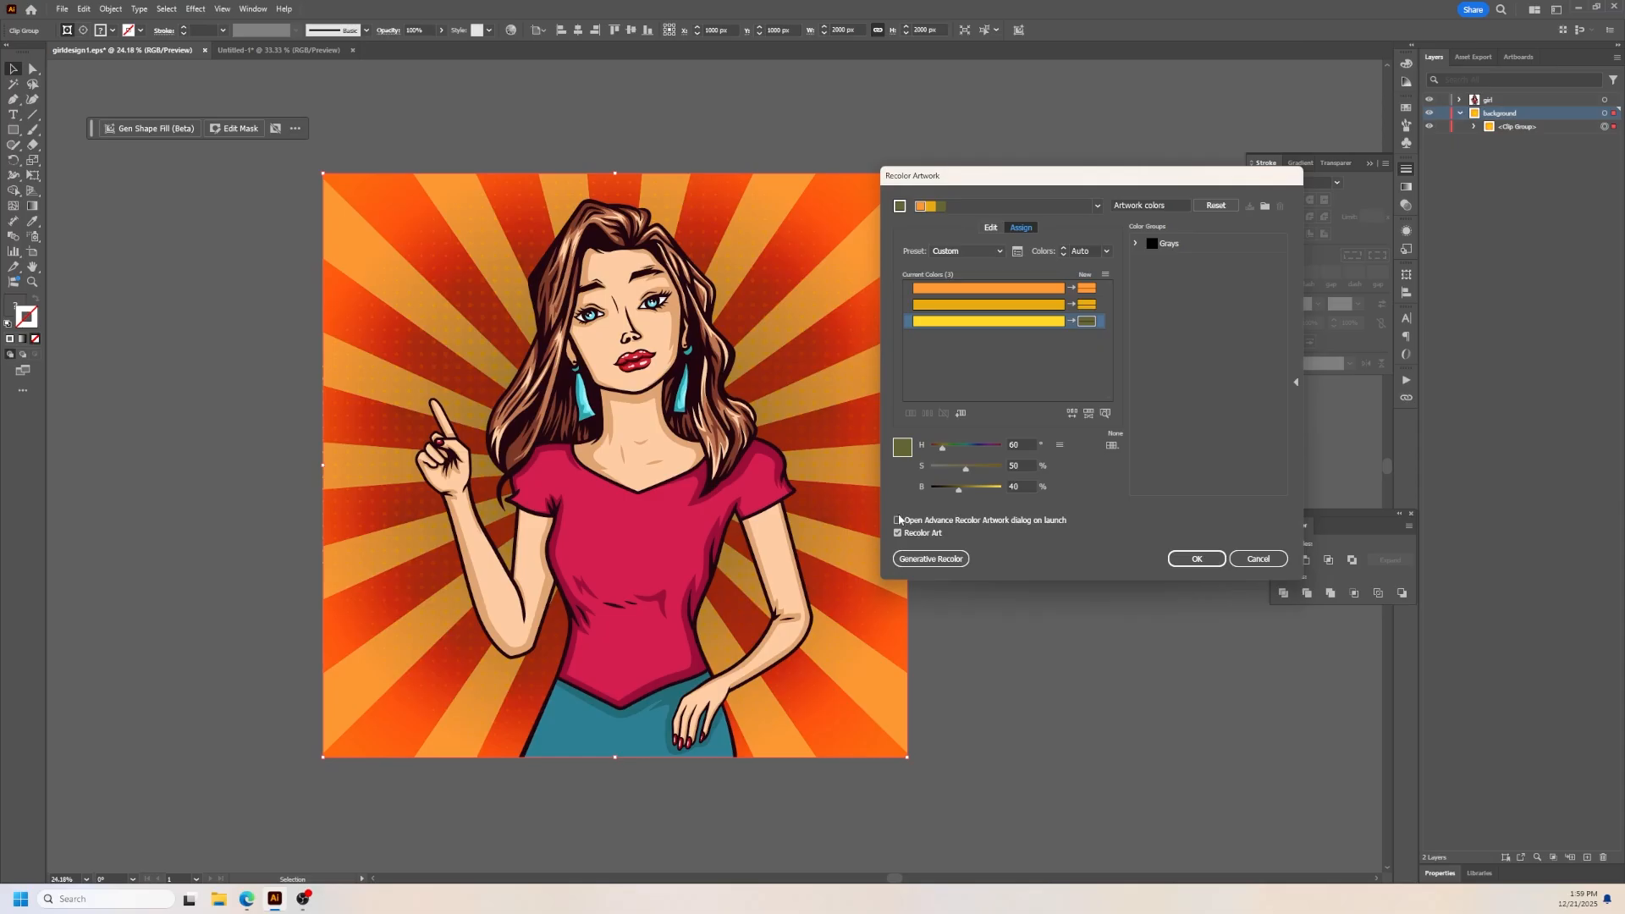
# Step: For the amber colour, try the Exact and Preserve Tints colorization methods, and return to Scale Tints
pyautogui.click(1087, 304)
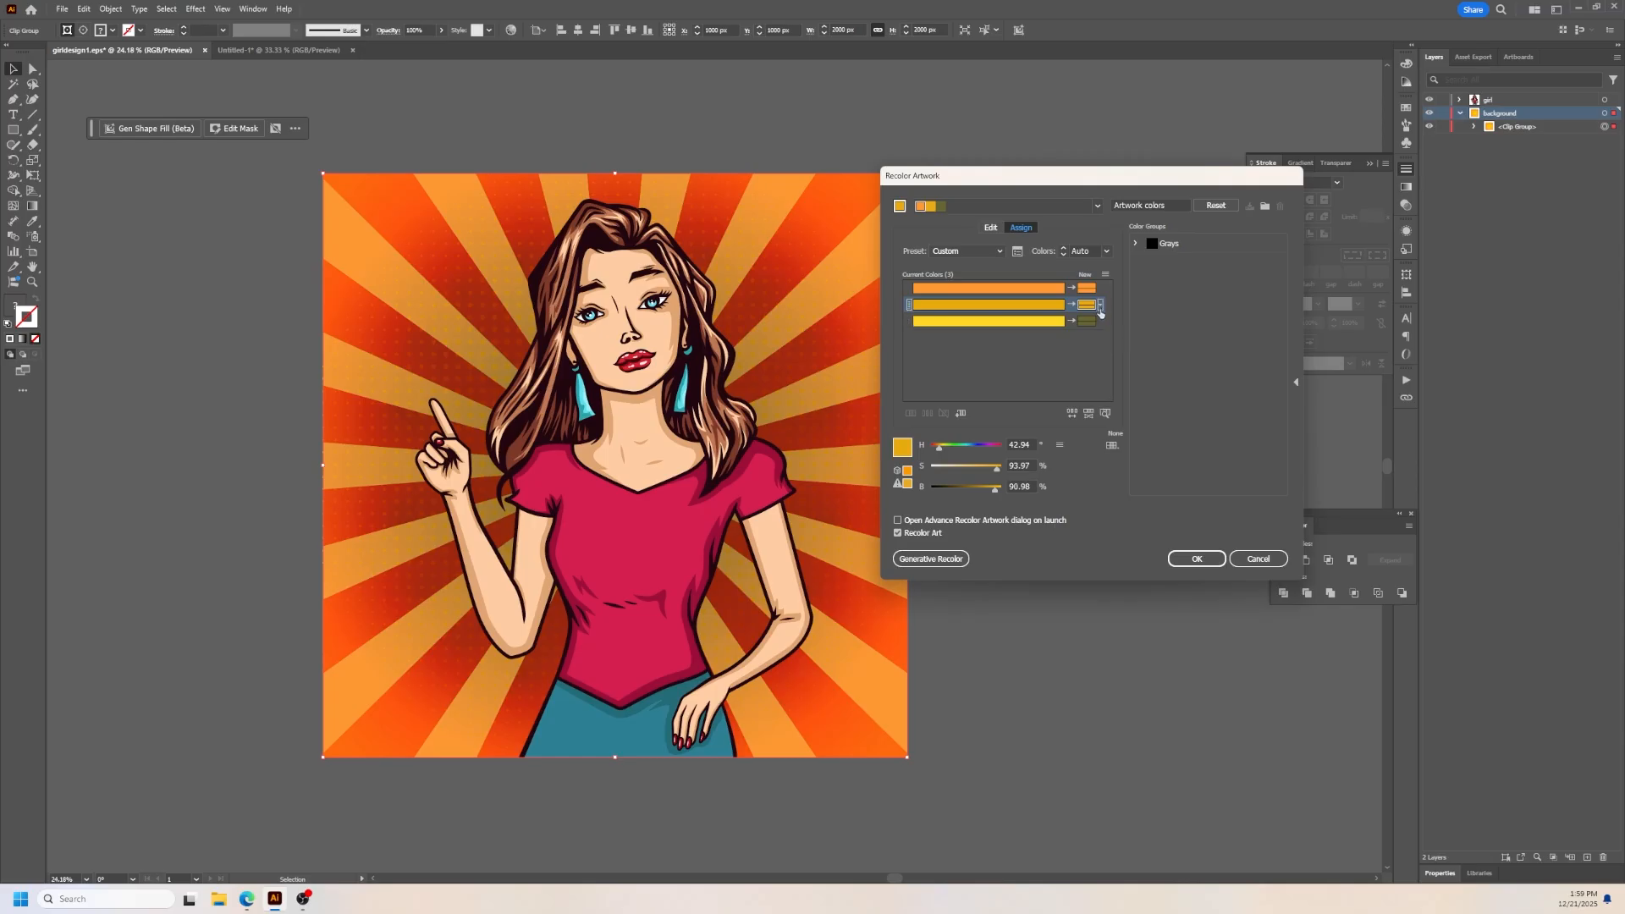
pyautogui.click(1101, 306)
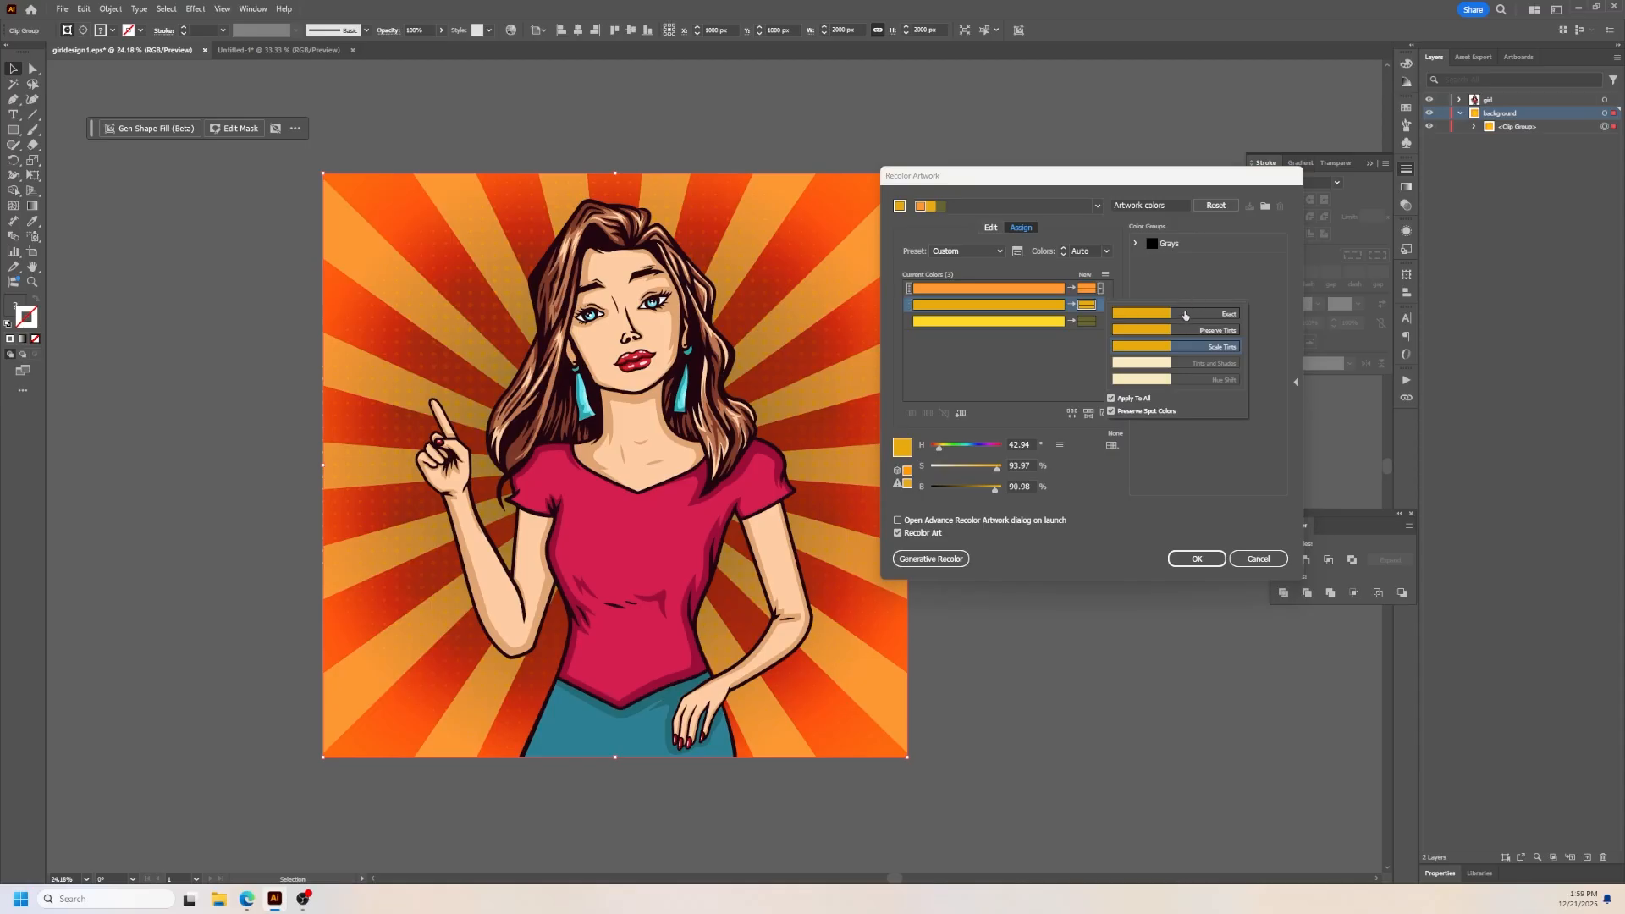
pyautogui.click(1185, 314)
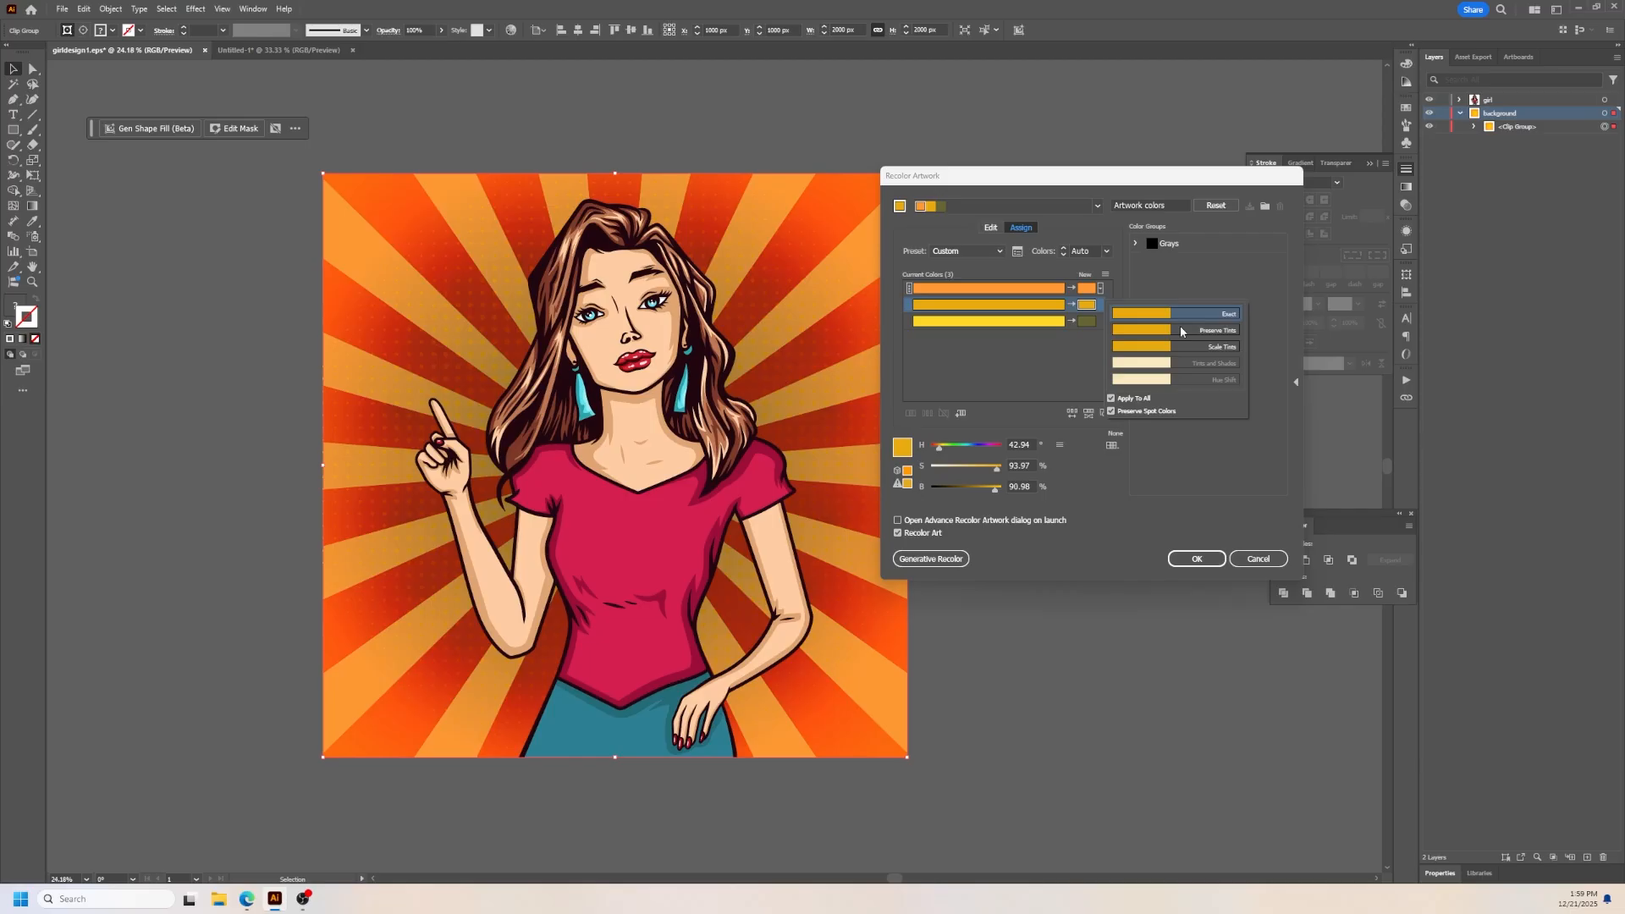
pyautogui.click(1182, 331)
pyautogui.click(1176, 349)
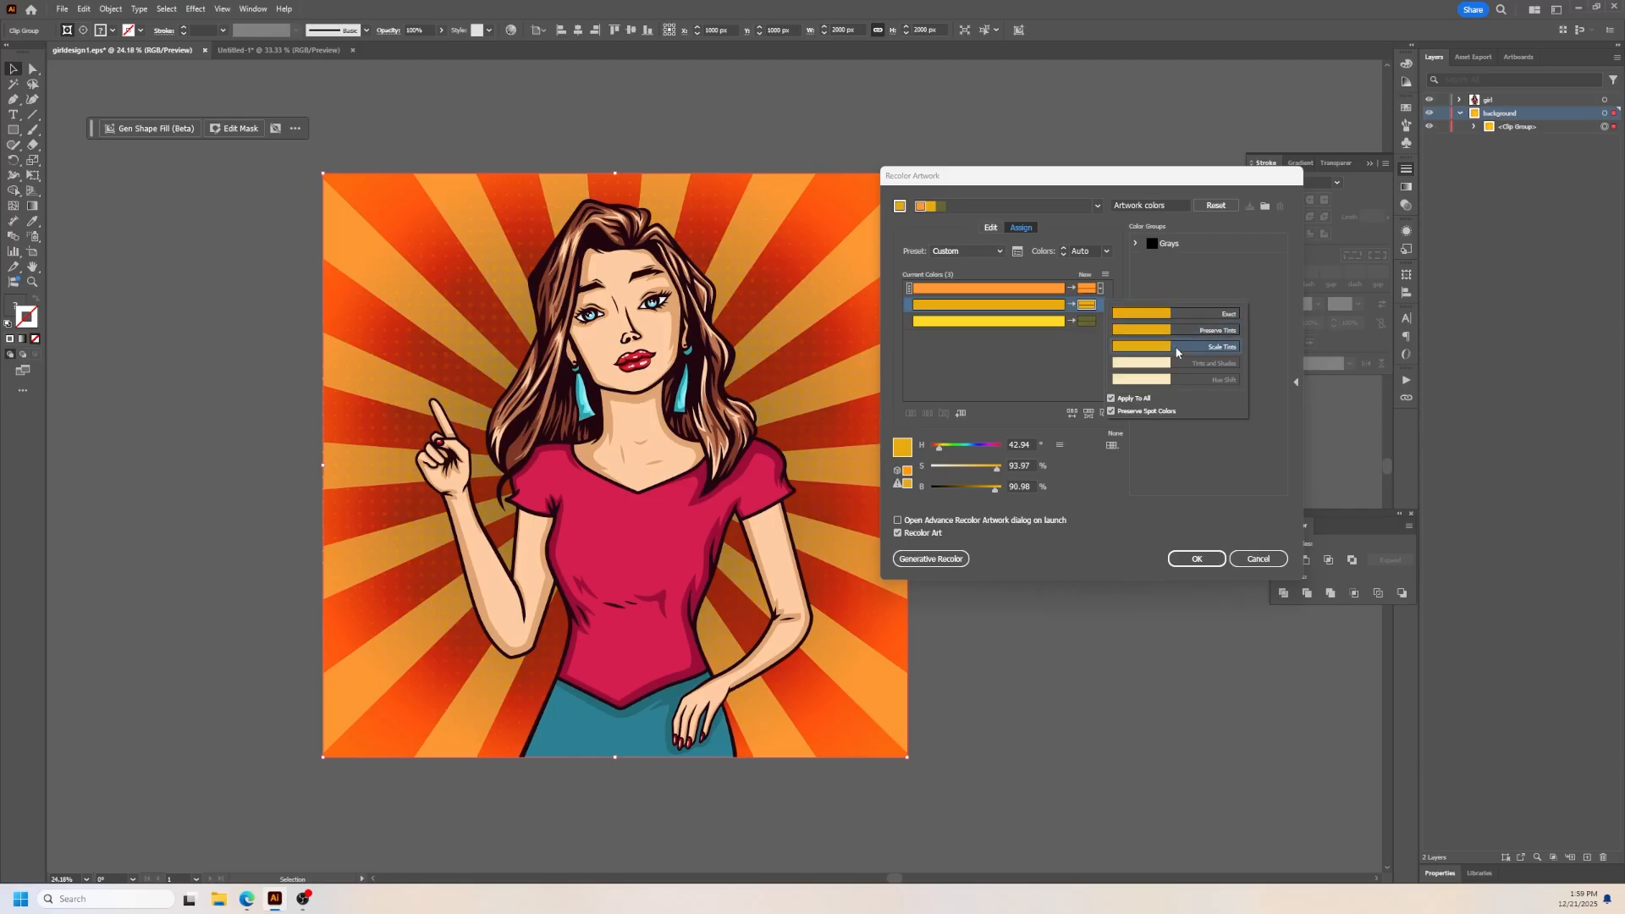
pyautogui.click(1087, 368)
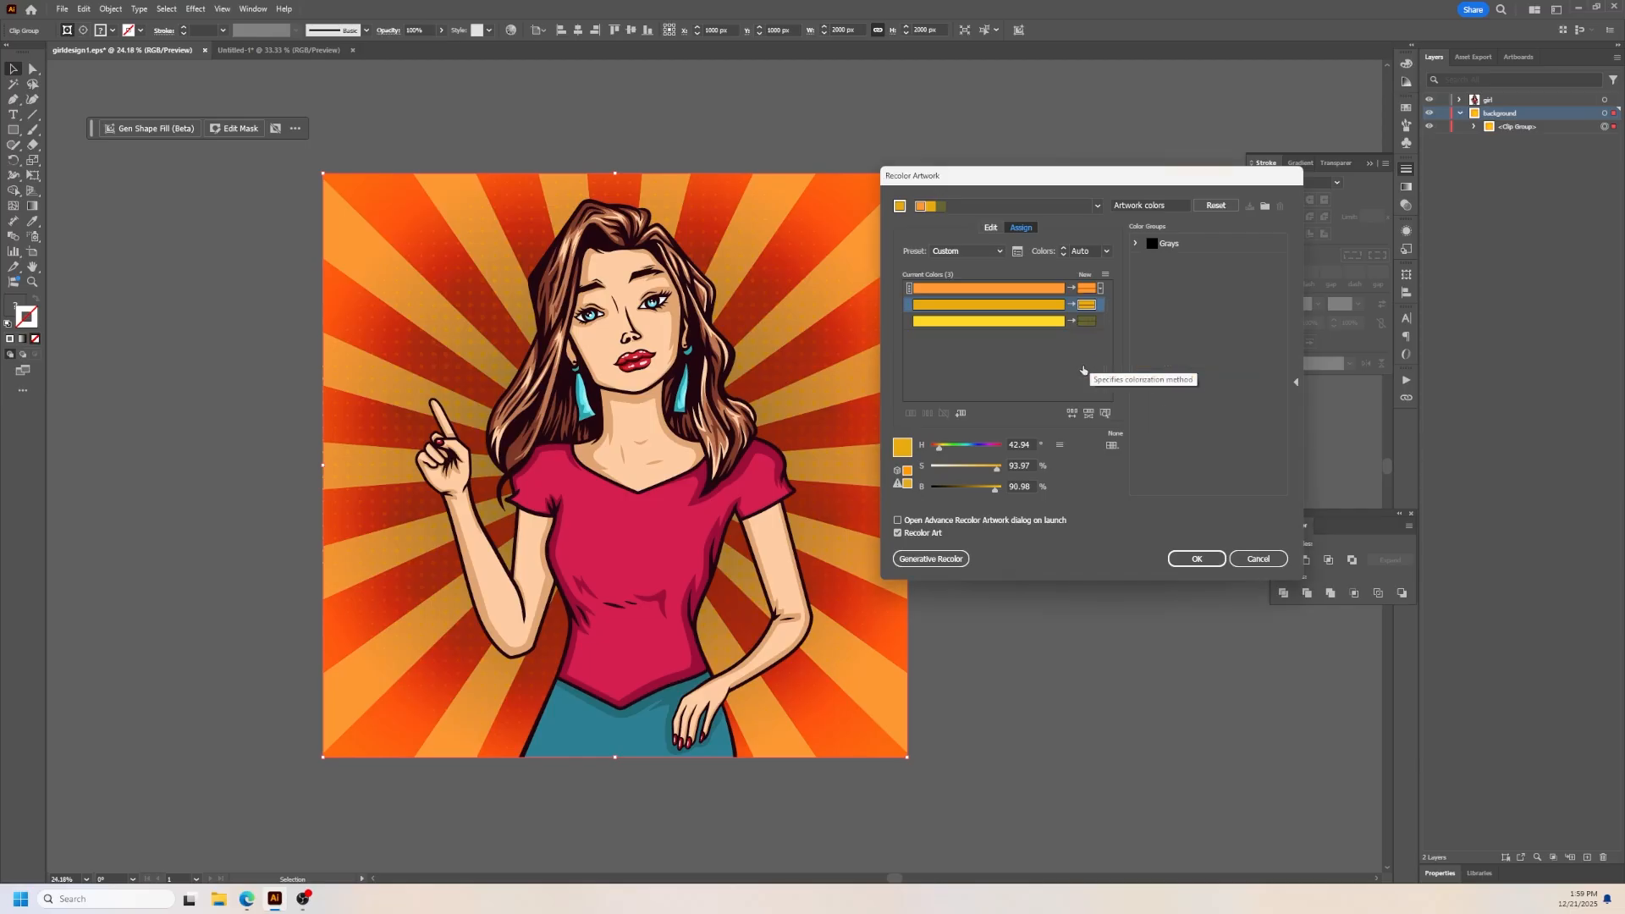
# Step: Try swapping the new amber and olive colours between their rows, and swap them back
pyautogui.click(1090, 323)
pyautogui.moveTo(1091, 304); pyautogui.dragTo(1094, 329)
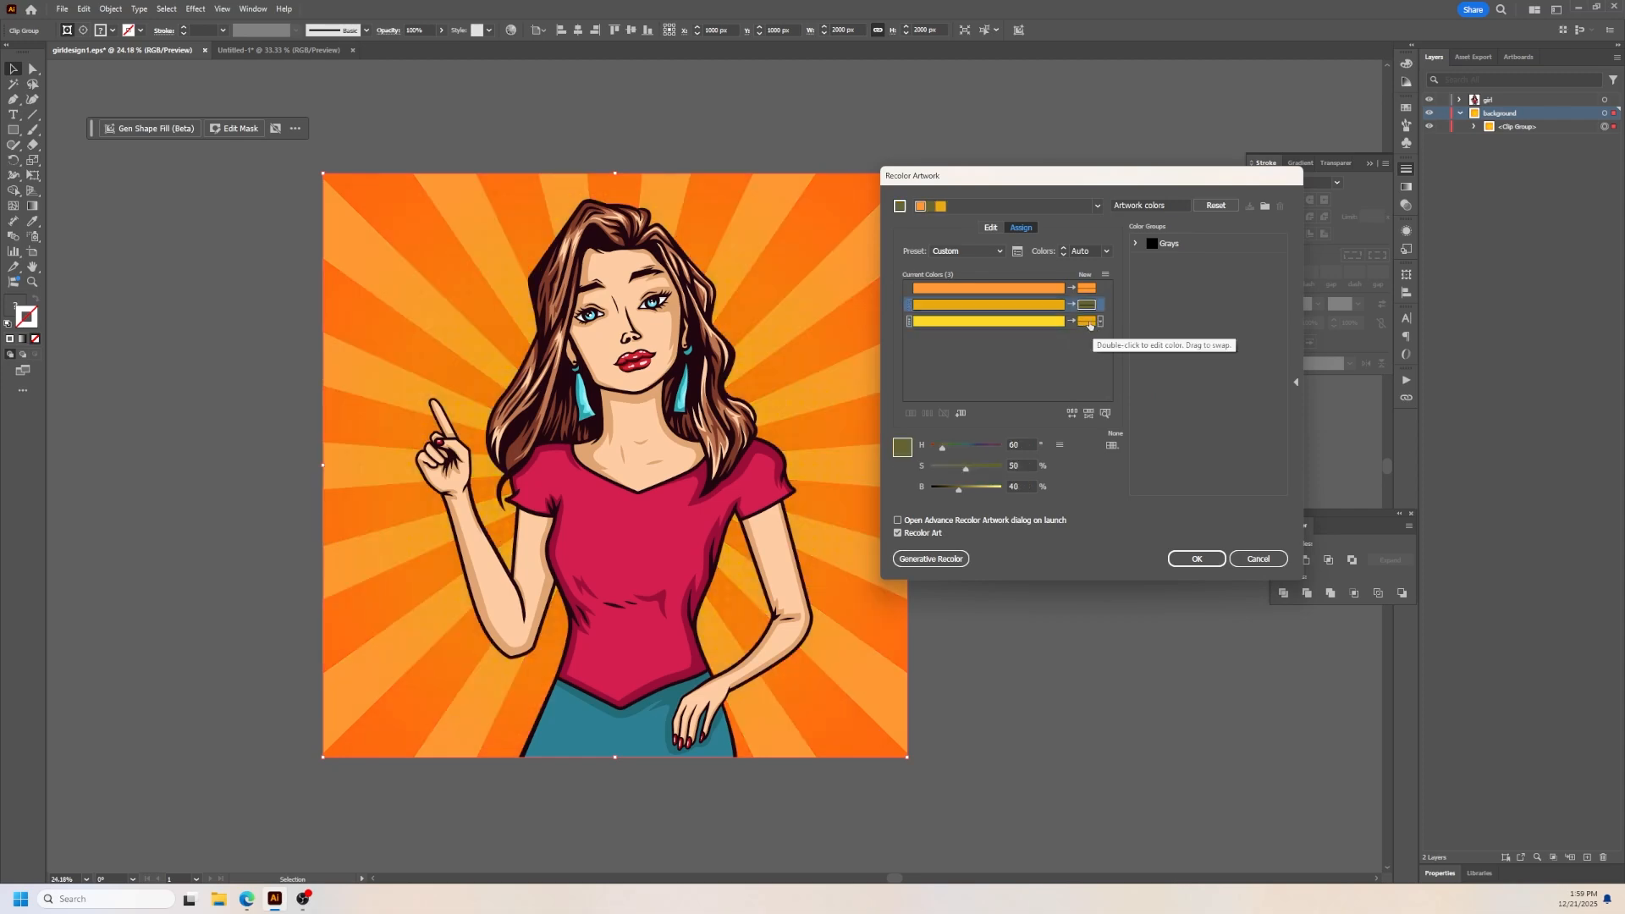
pyautogui.click(1086, 322)
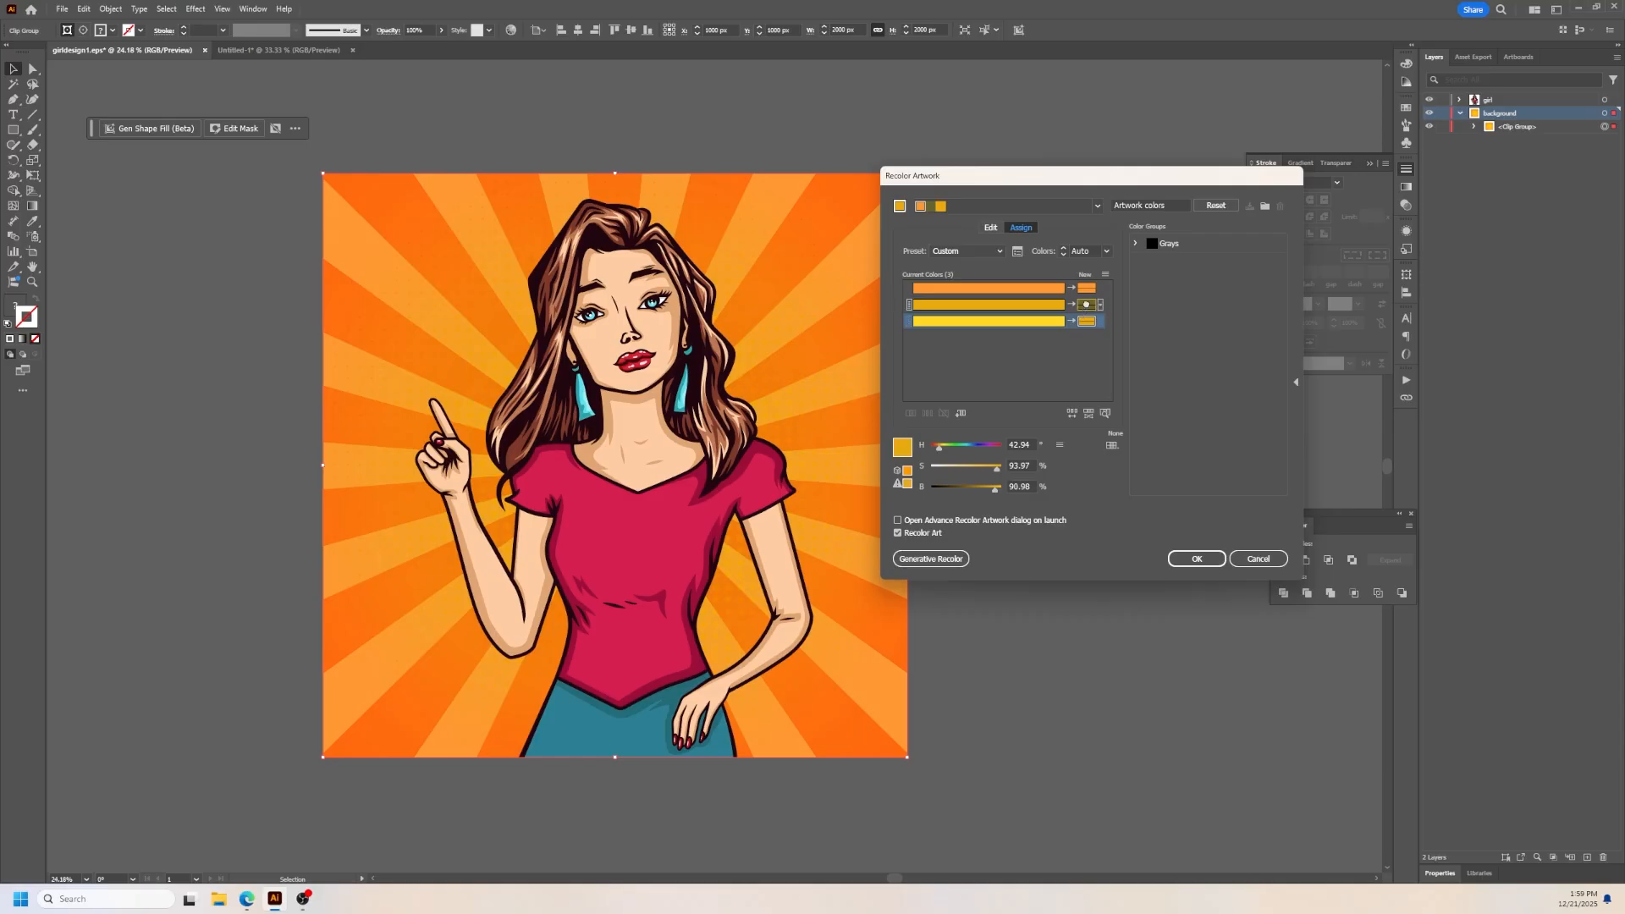
pyautogui.moveTo(1087, 303); pyautogui.dragTo(1092, 336)
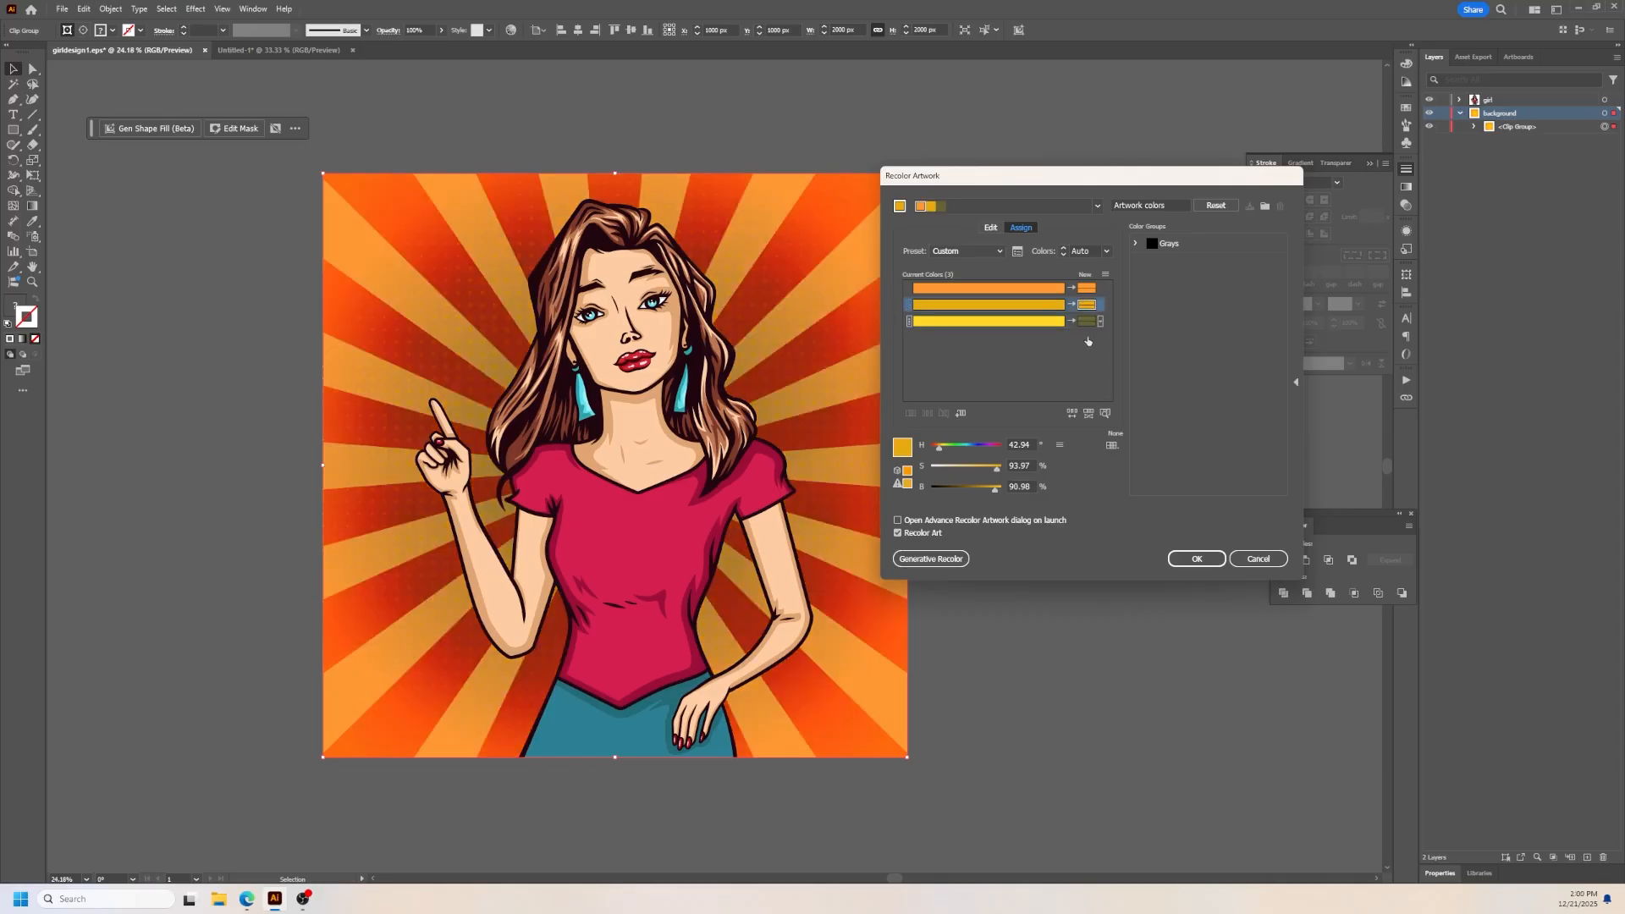
# Step: Reassign the new colours so the orange row becomes olive, and merge the current yellow into the amber row
pyautogui.click(1088, 289)
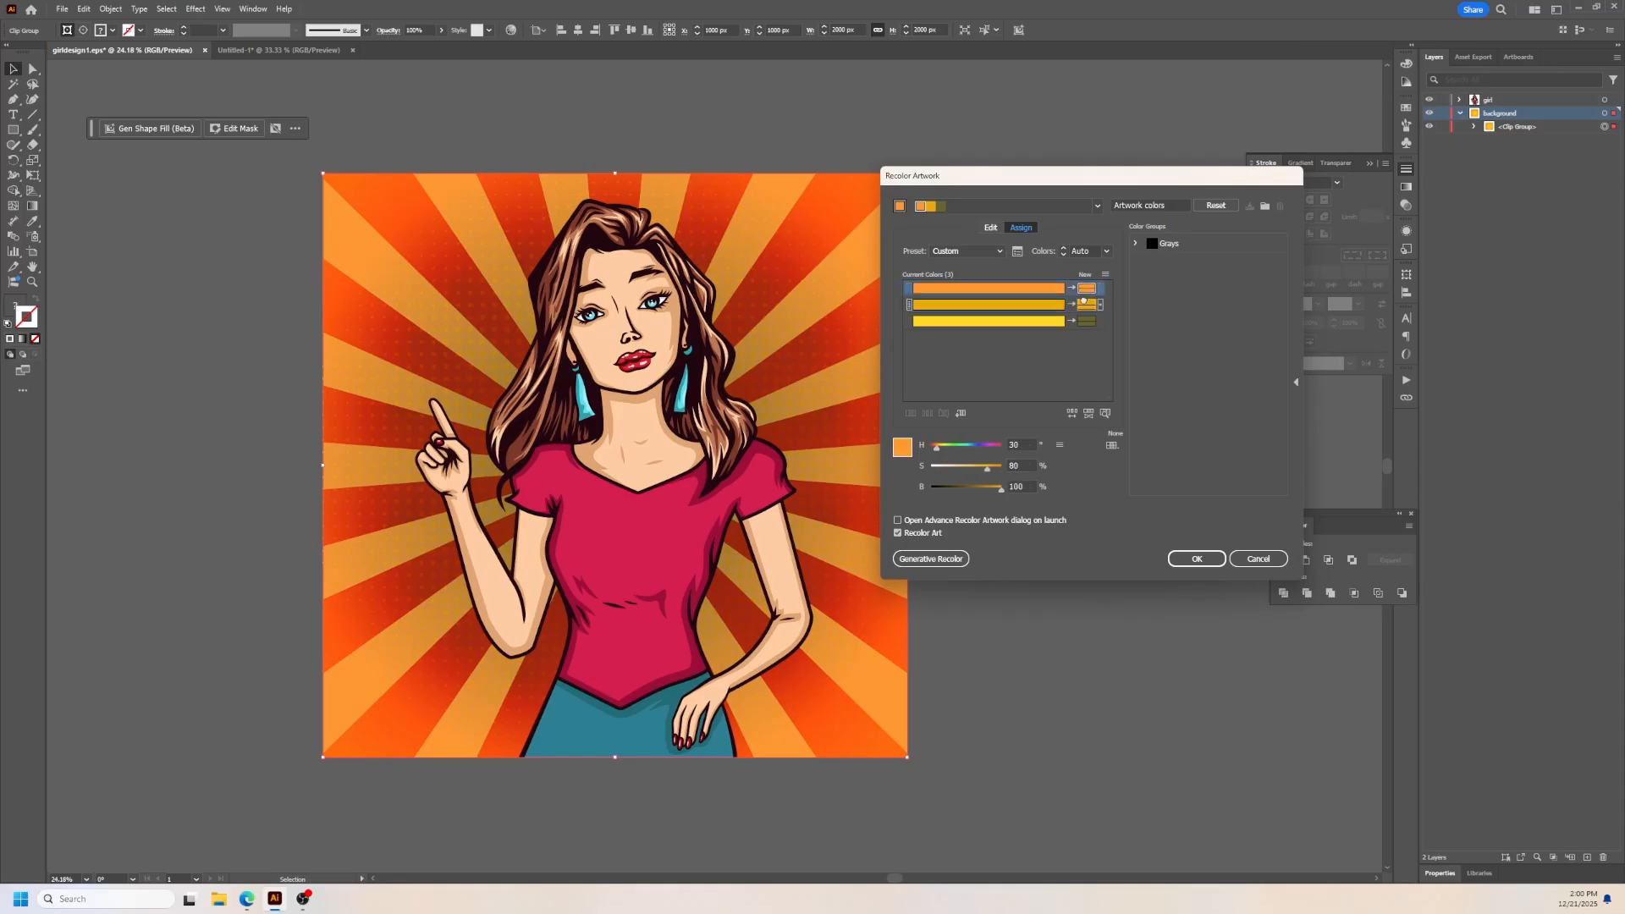
pyautogui.moveTo(1087, 288)
pyautogui.mouseDown()
pyautogui.moveTo(1083, 307)
pyautogui.moveTo(1087, 288)
pyautogui.mouseUp()
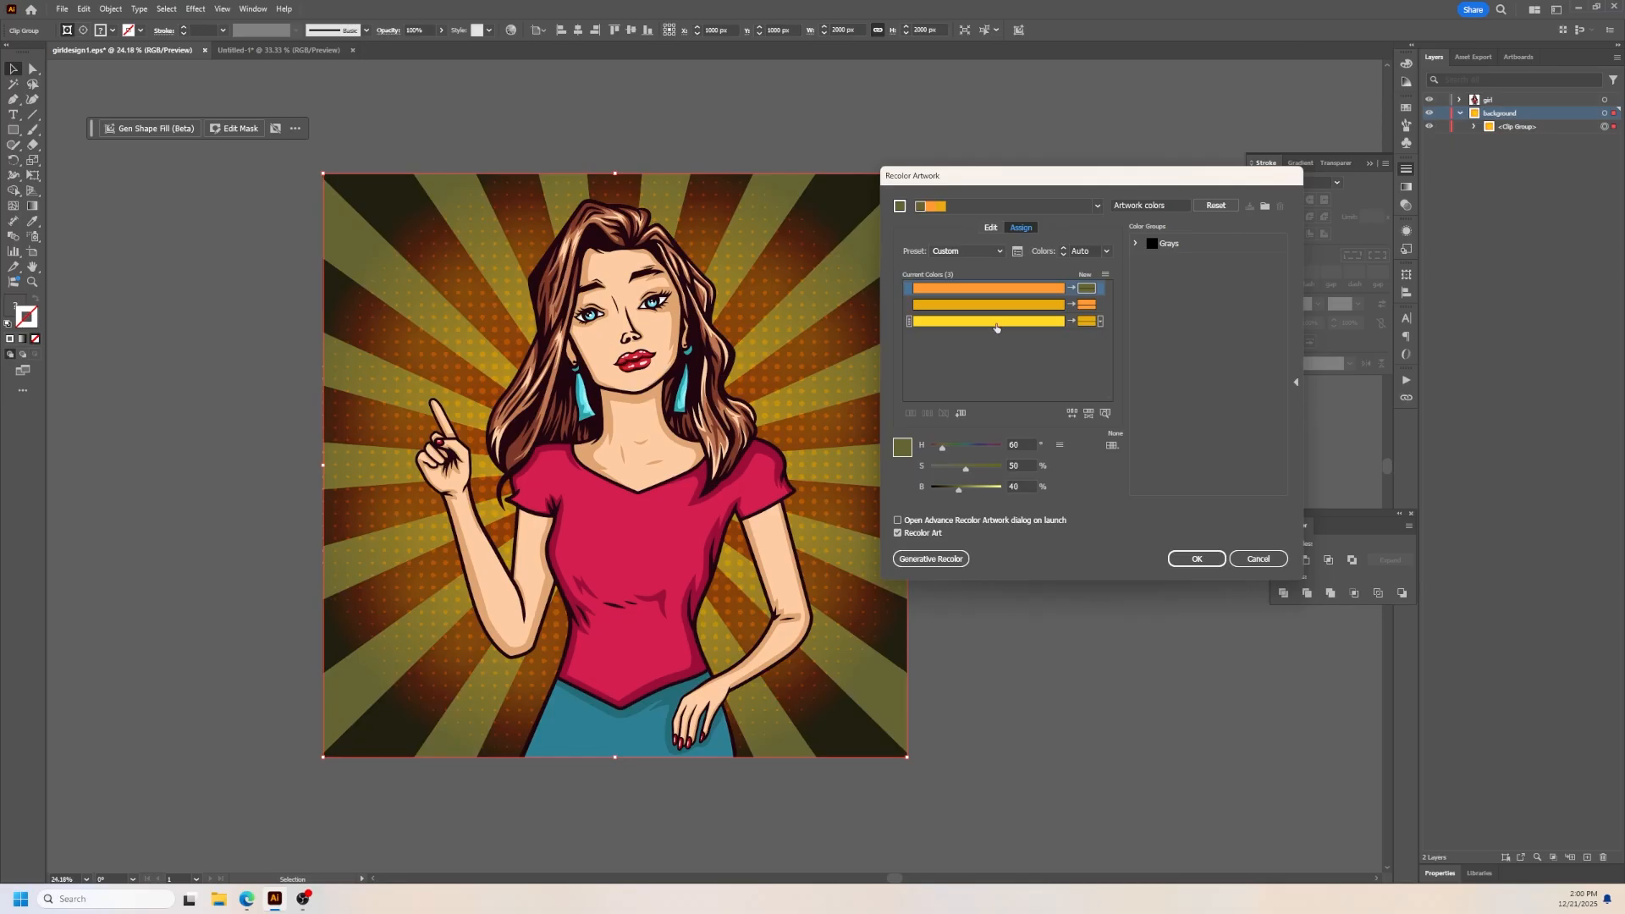
pyautogui.moveTo(1000, 328); pyautogui.dragTo(999, 305)
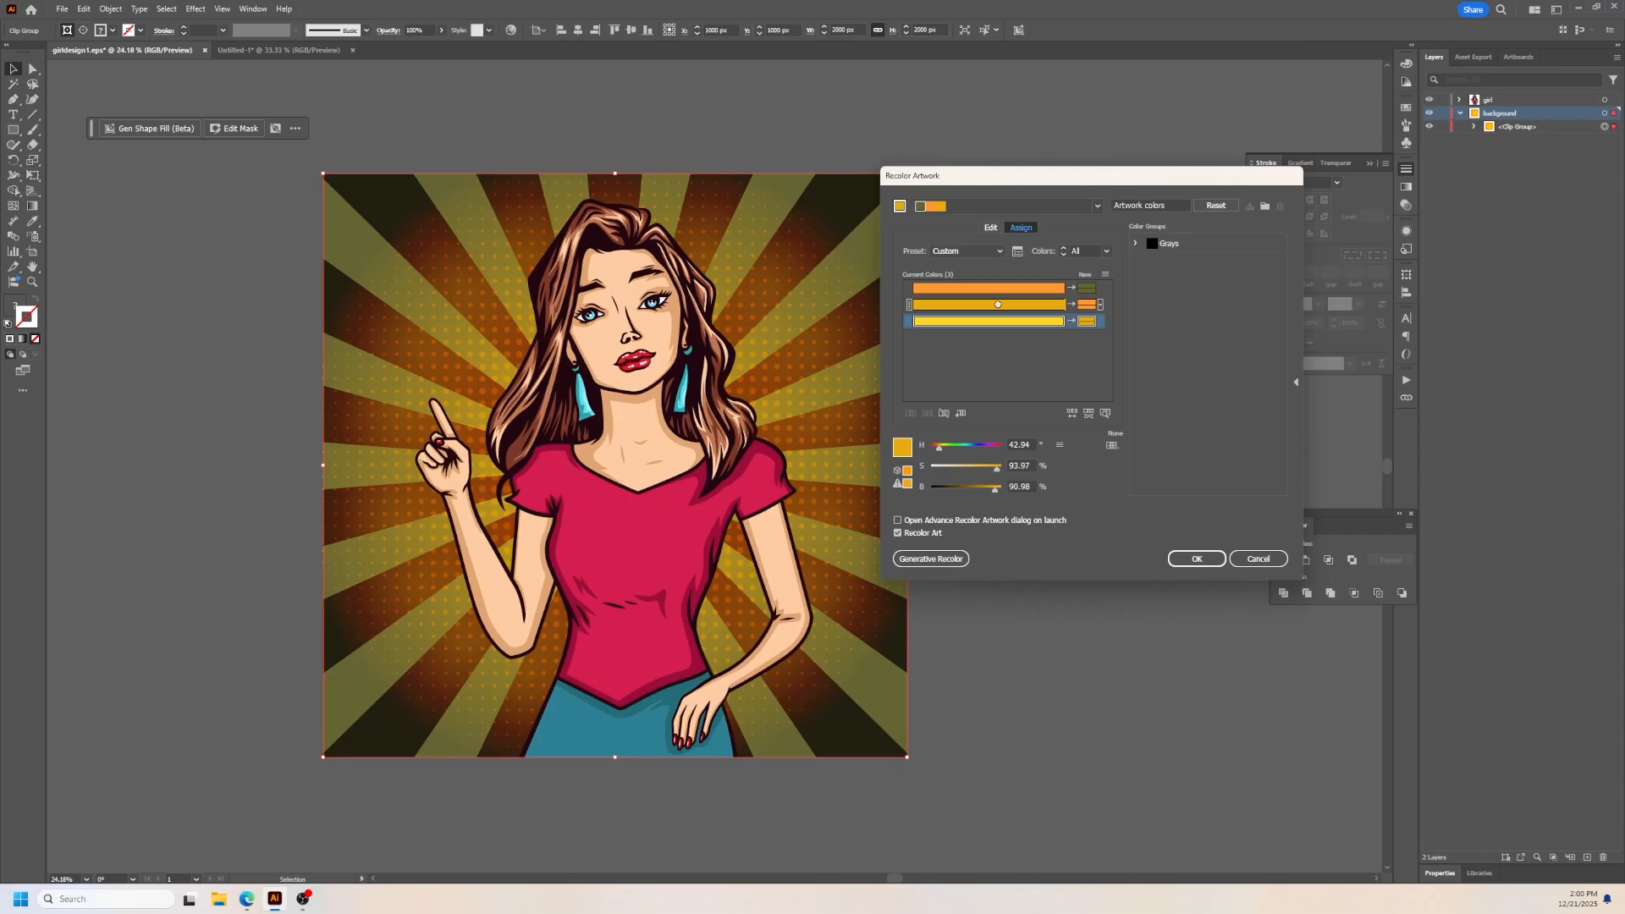
pyautogui.moveTo(998, 304); pyautogui.dragTo(999, 305)
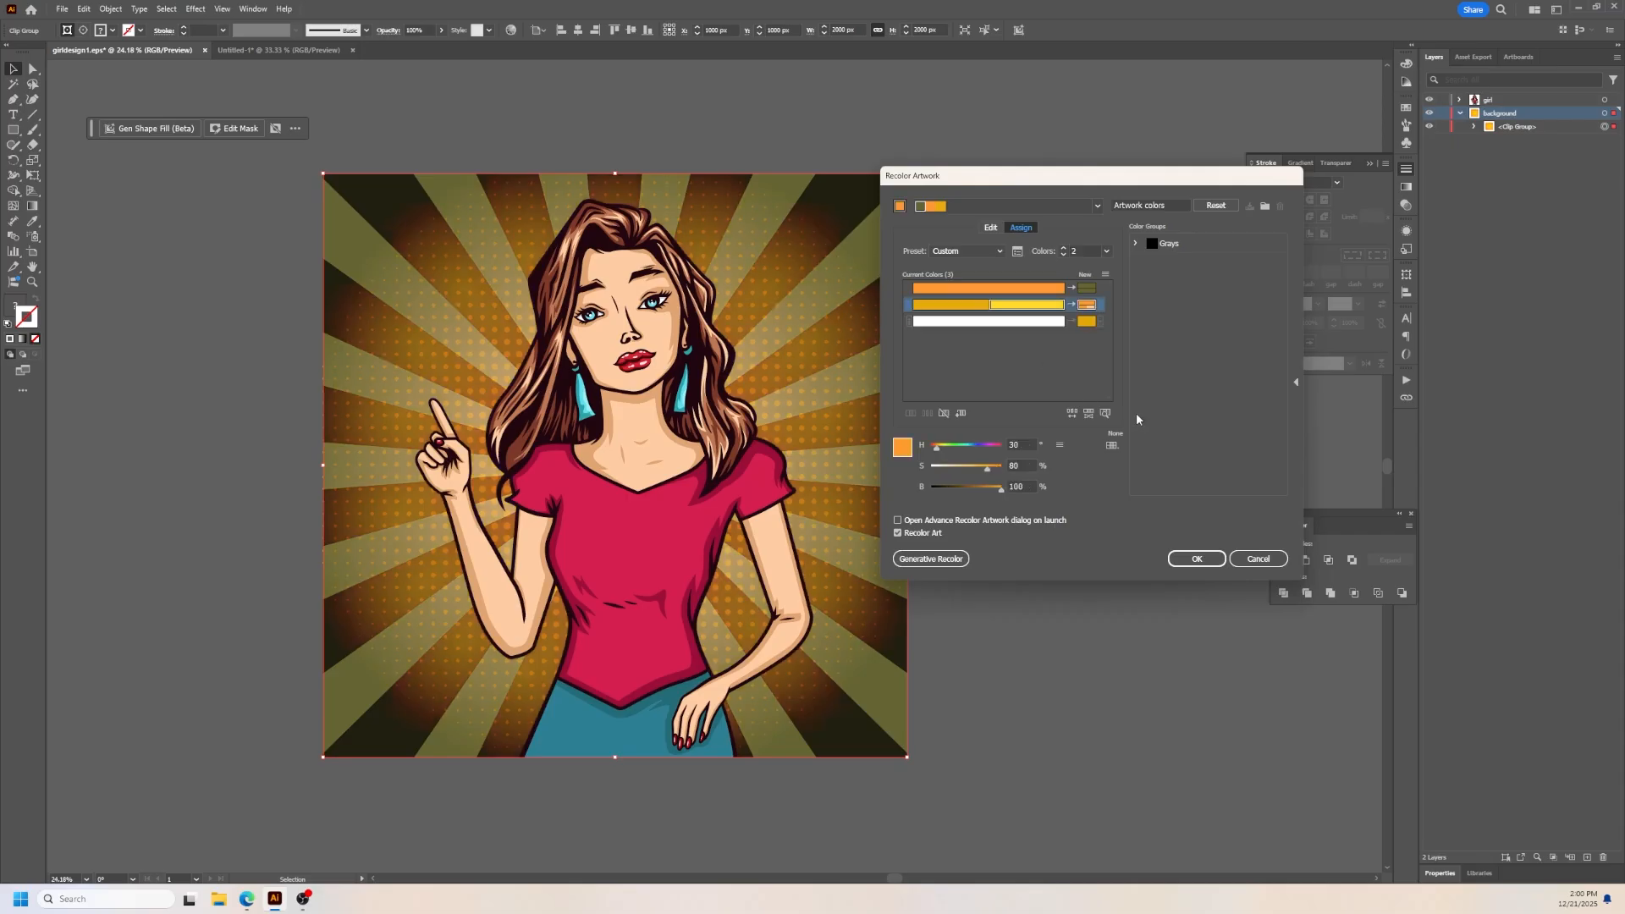
# Step: Try the Preserve Tints colorization method on the merged amber and yellow row, and reset the artwork colours
pyautogui.click(1088, 306)
pyautogui.click(1088, 307)
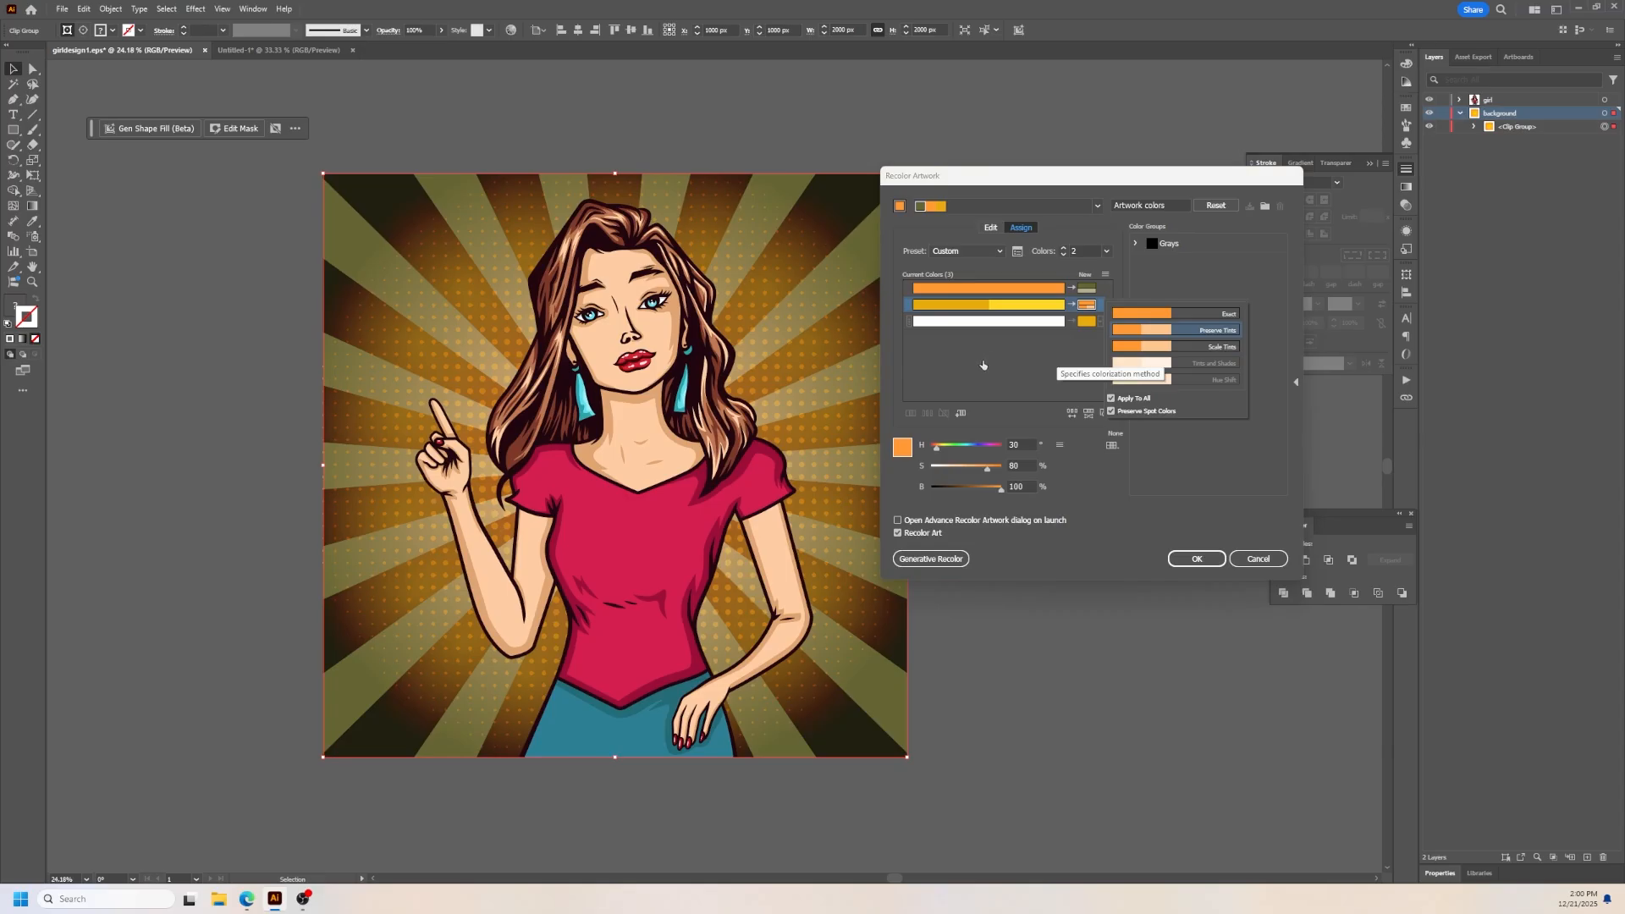
pyautogui.click(1042, 359)
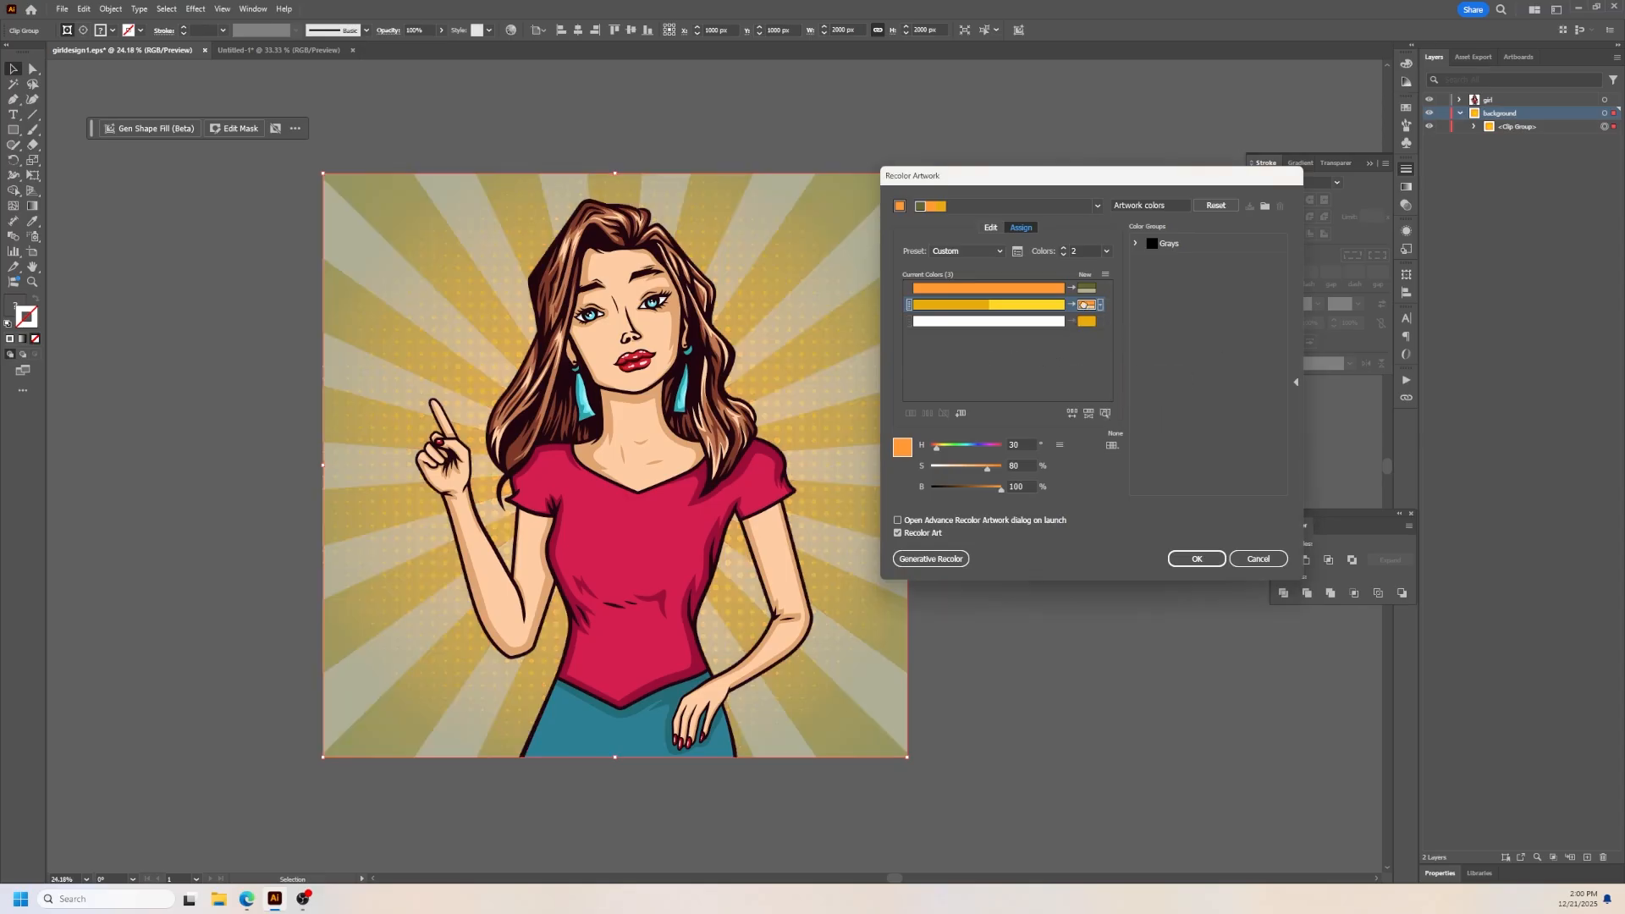
pyautogui.click(1216, 206)
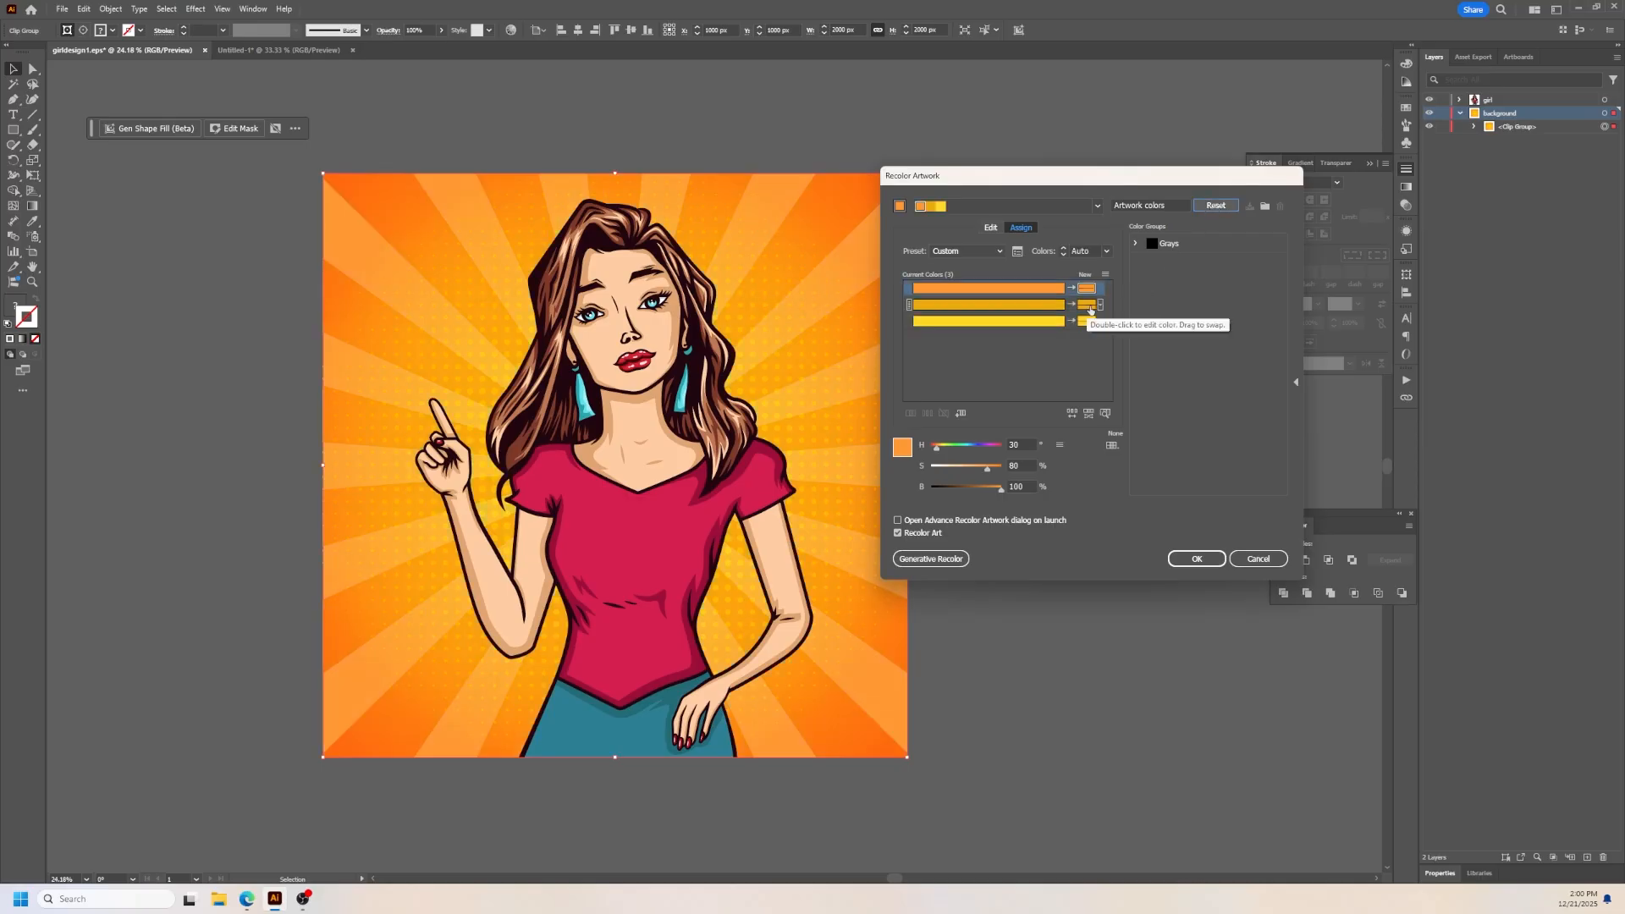
# Step: Set the amber row's new colour to a muted grey-brown, #706A5C
pyautogui.click(1089, 310)
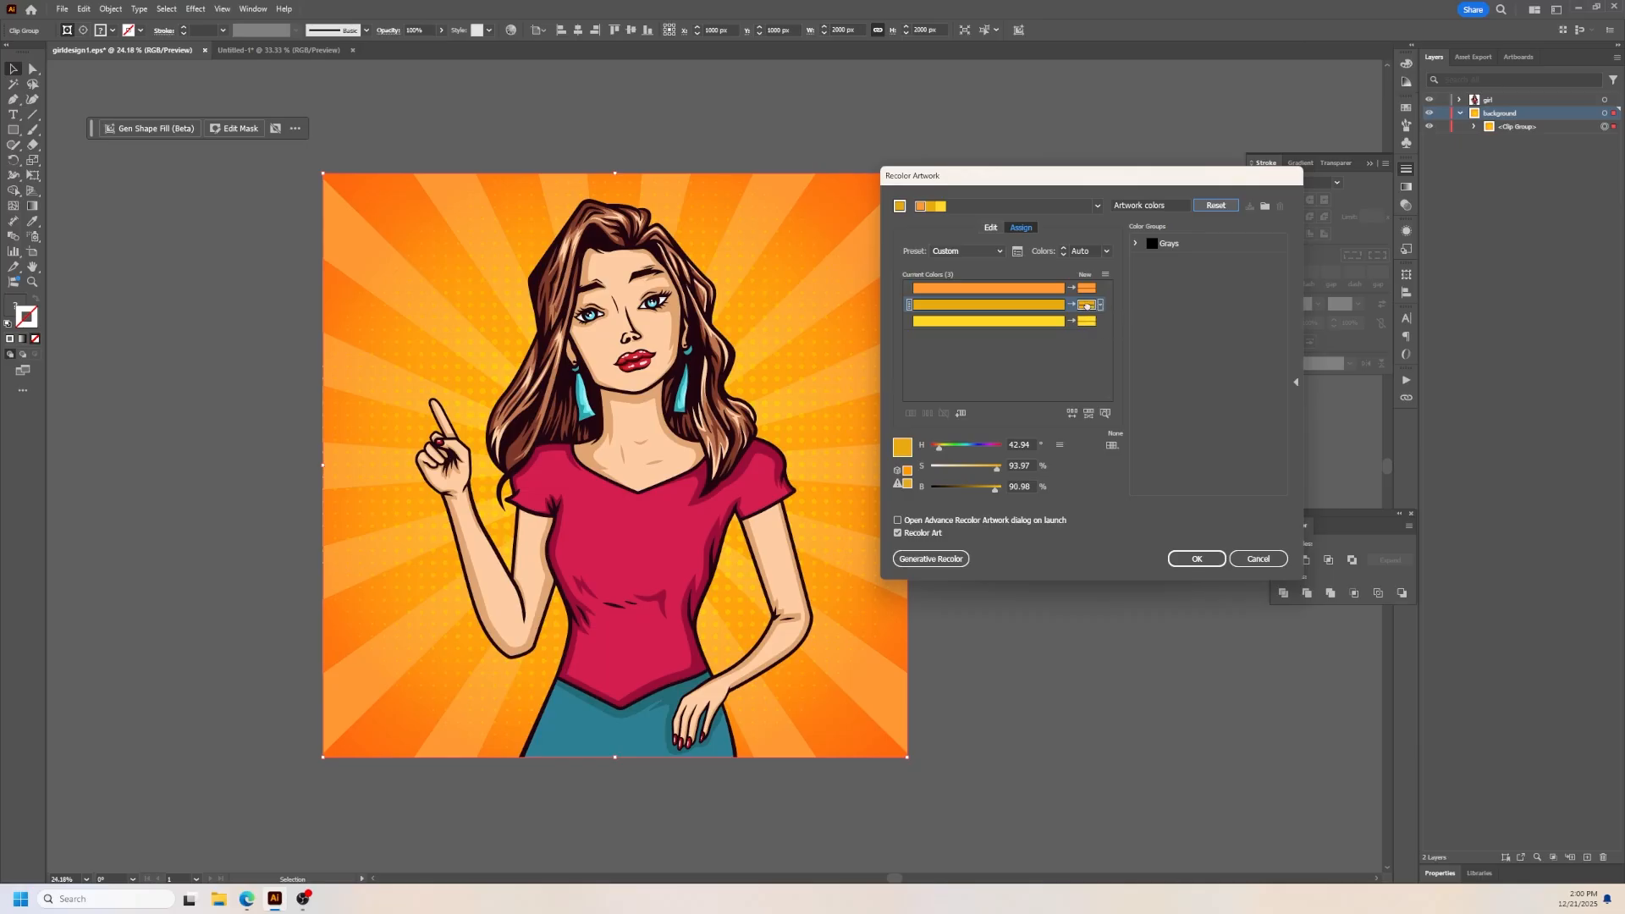
pyautogui.doubleClick(1087, 305)
pyautogui.moveTo(804, 417)
pyautogui.mouseDown()
pyautogui.moveTo(712, 435)
pyautogui.moveTo(692, 458)
pyautogui.mouseUp()
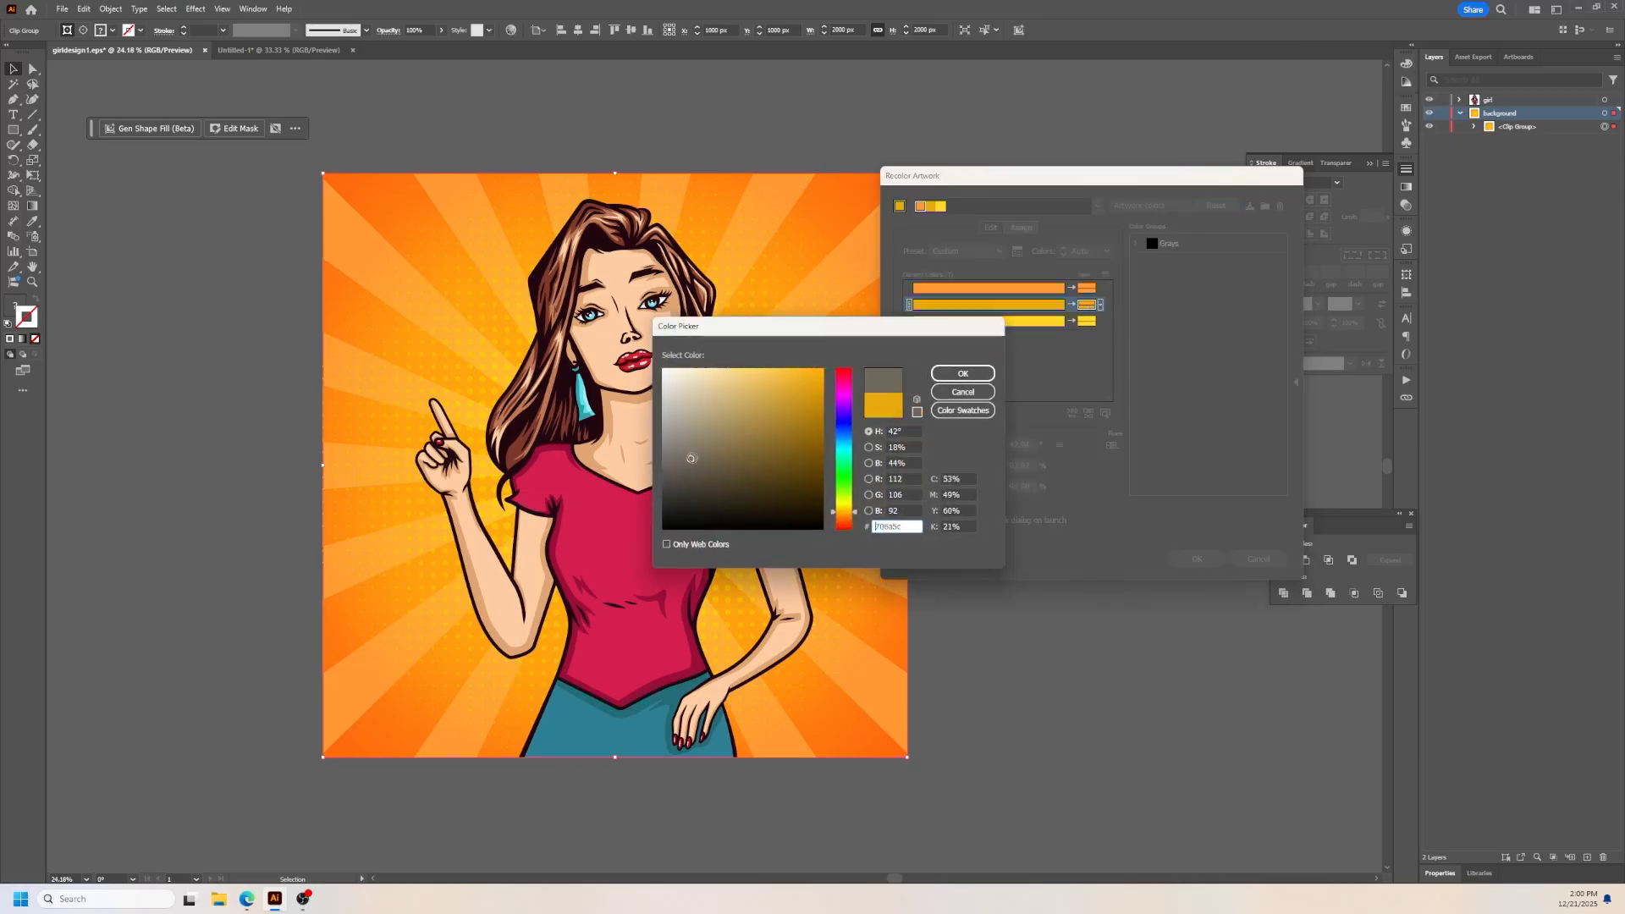
pyautogui.click(965, 372)
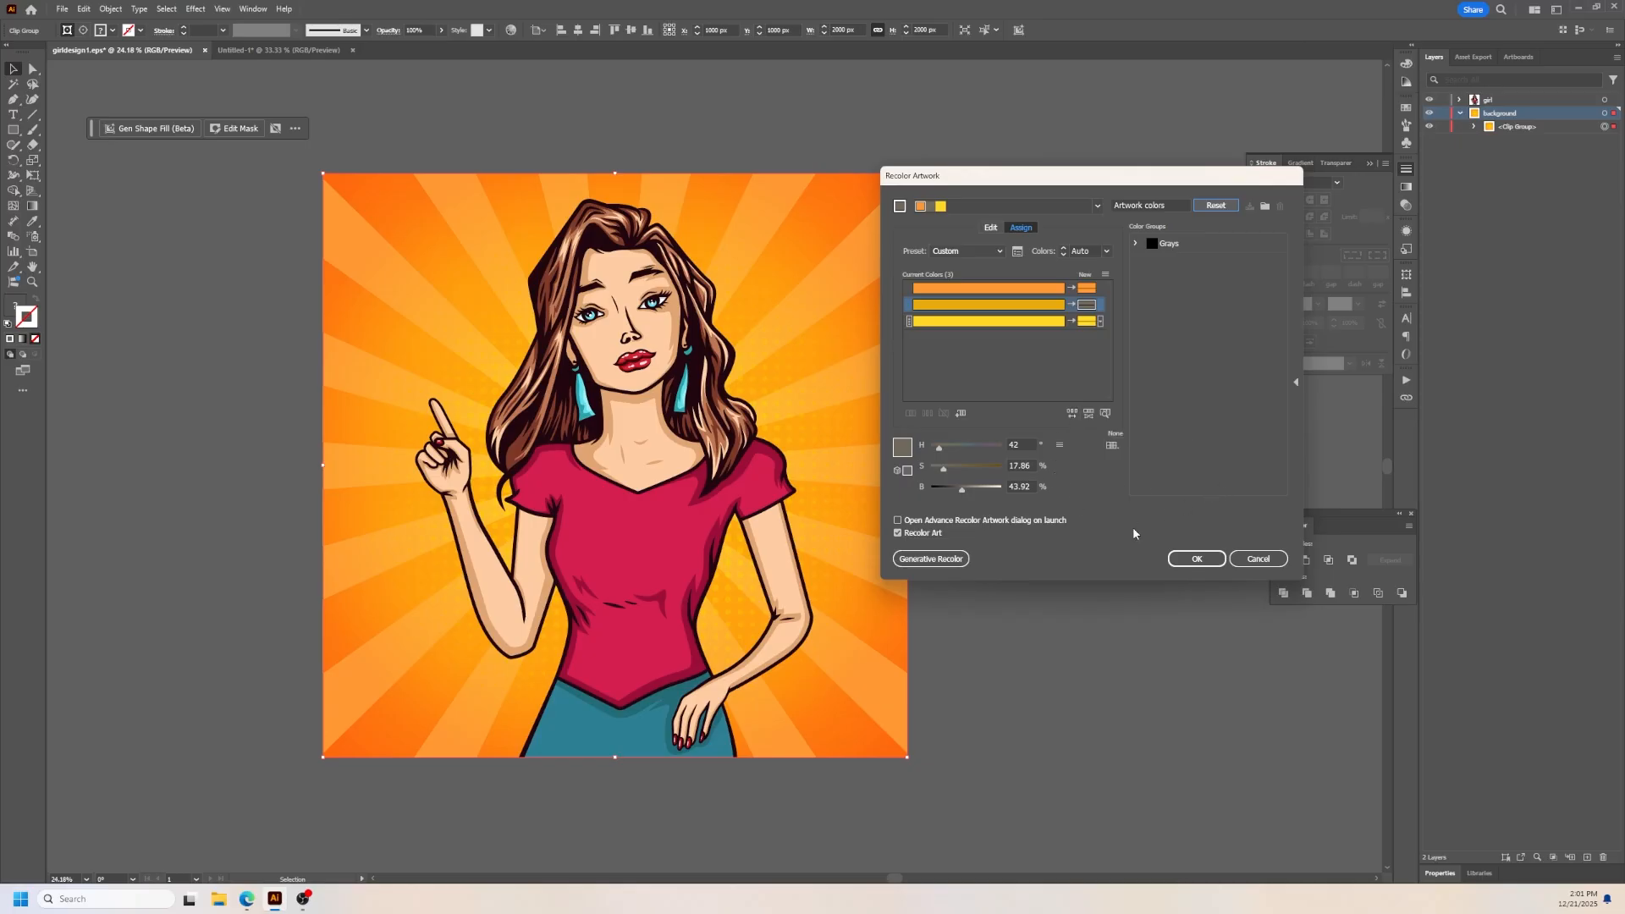
# Step: Try the Grays colour group on the background, restore the original colours, and save them as a new colour group
pyautogui.click(1210, 244)
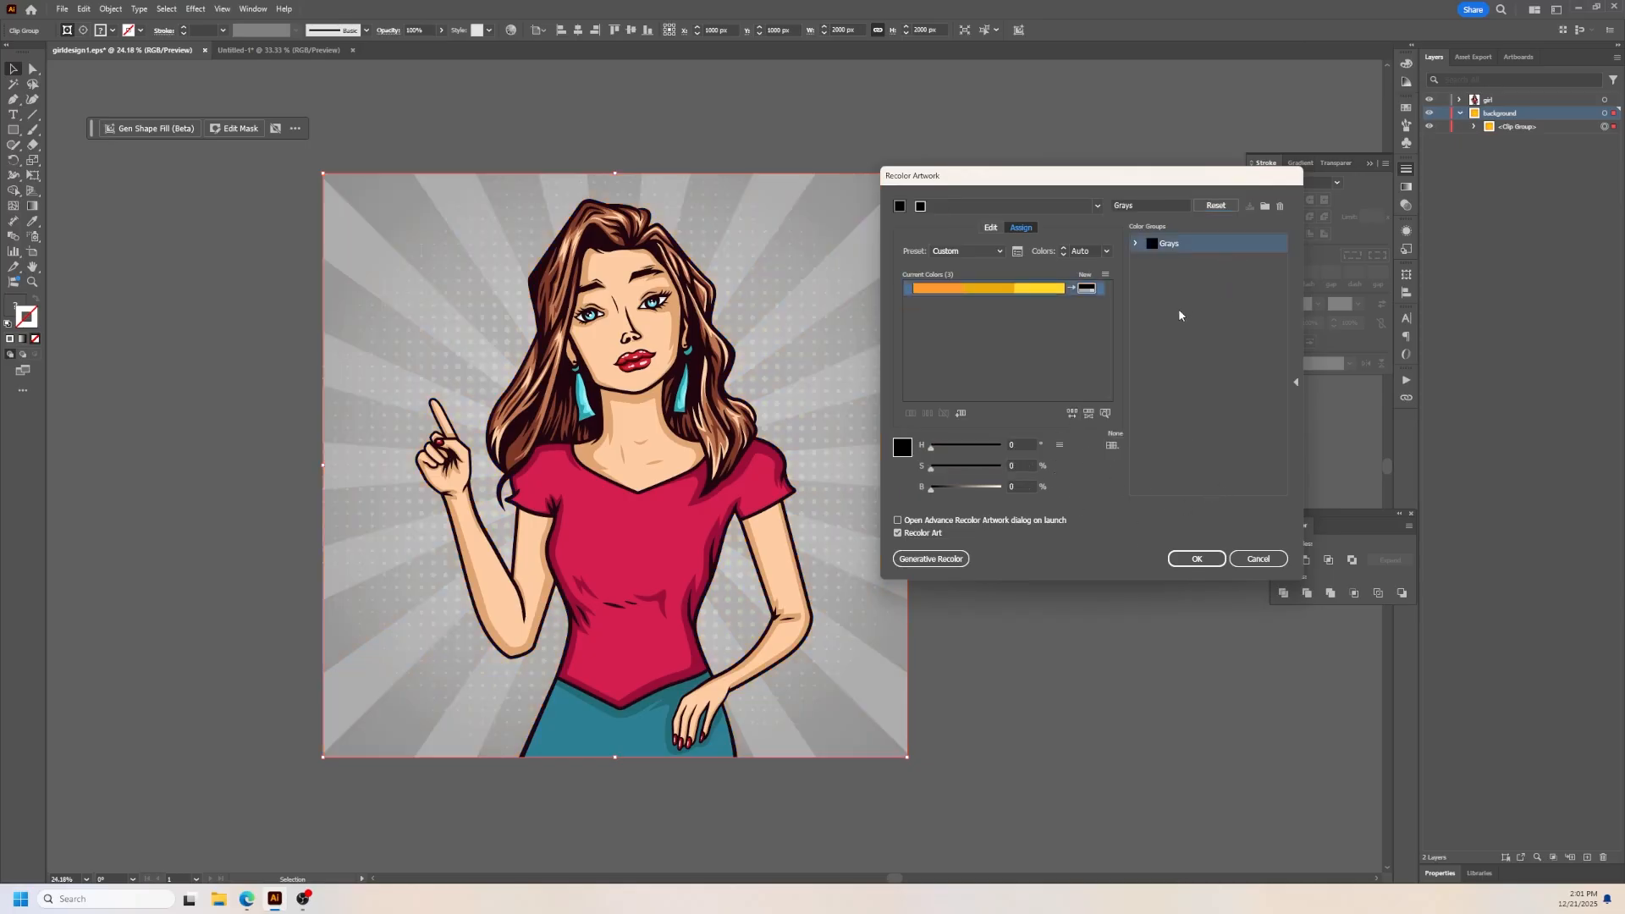
pyautogui.click(1216, 206)
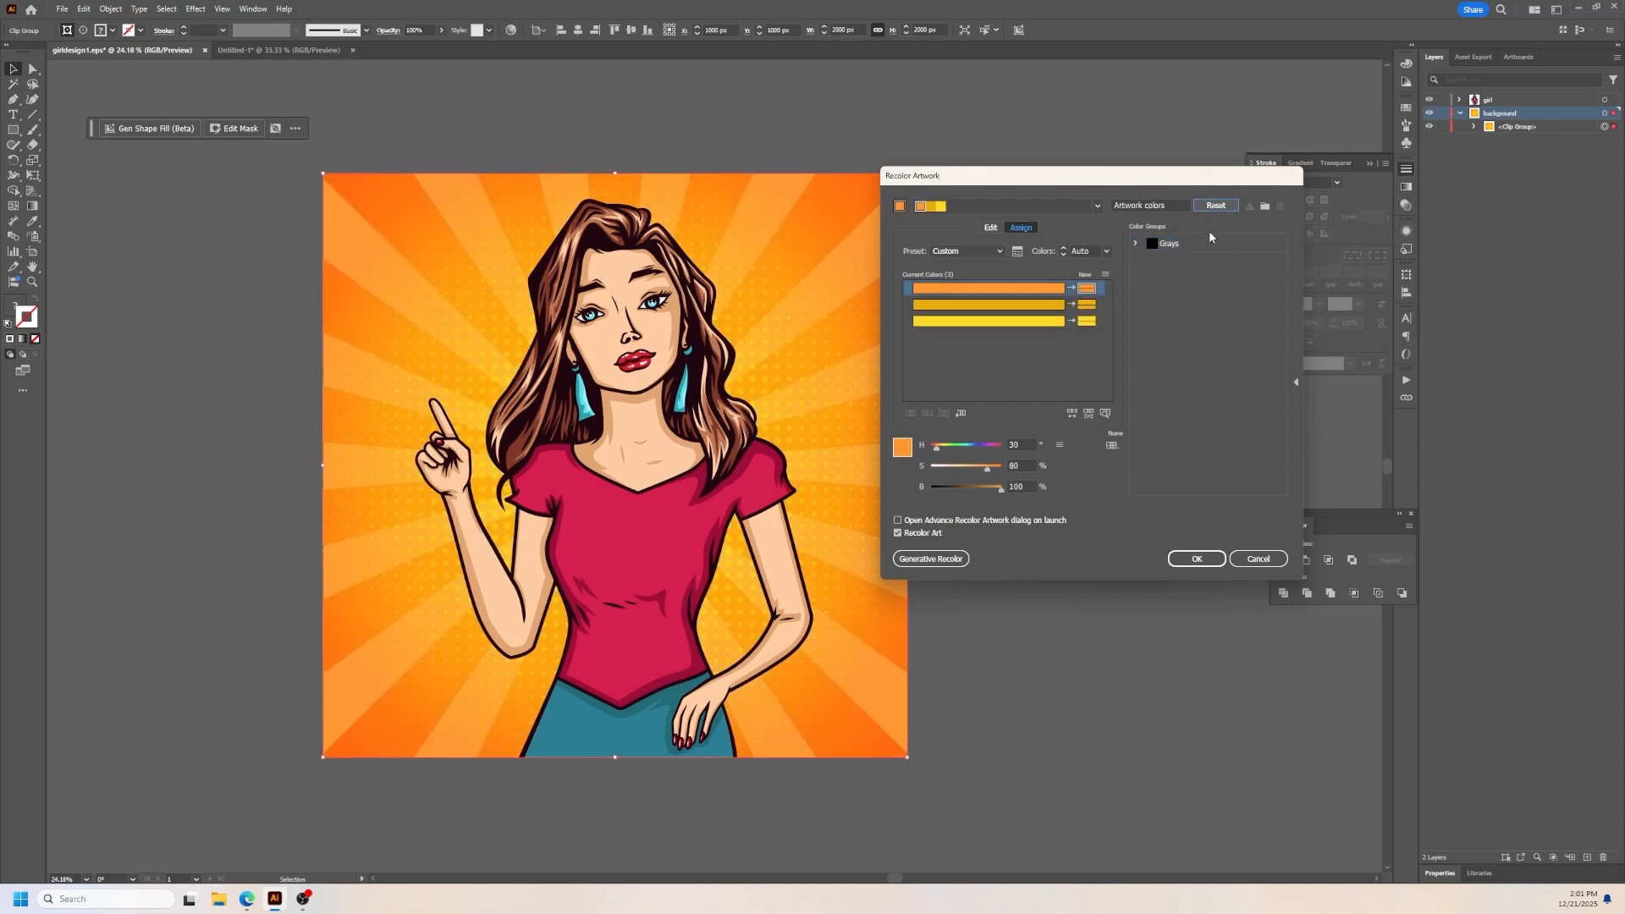
pyautogui.click(1265, 206)
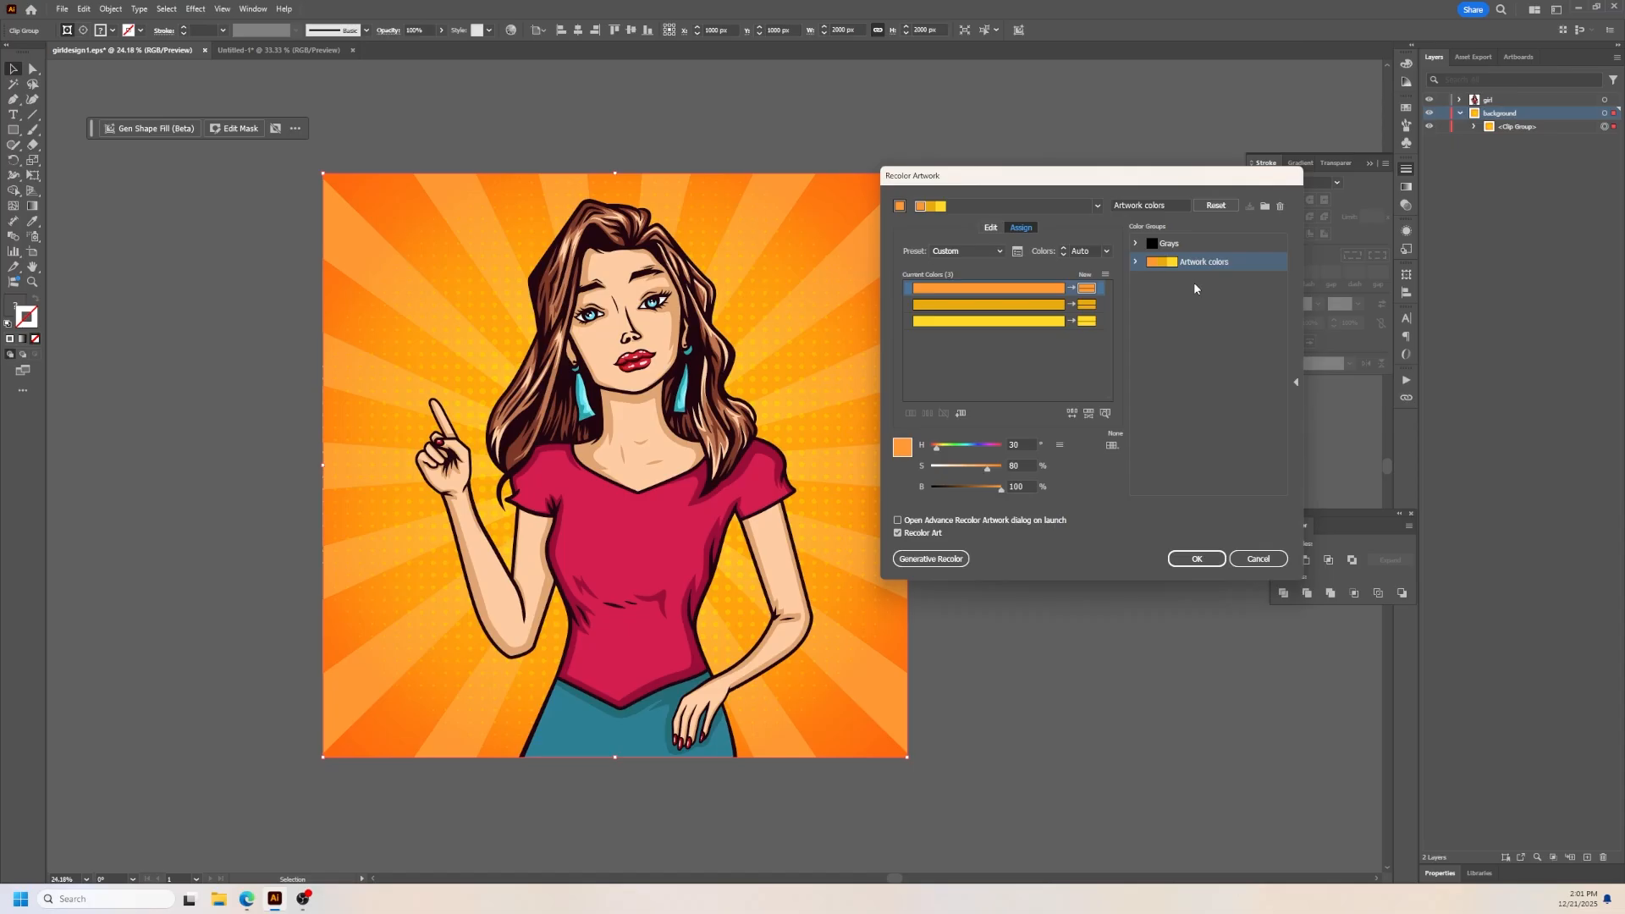
# Step: Compare the Grays and Artwork colors groups on the background, keep Artwork colors, and accept the recolouring
pyautogui.click(1176, 243)
pyautogui.click(1183, 263)
pyautogui.click(988, 228)
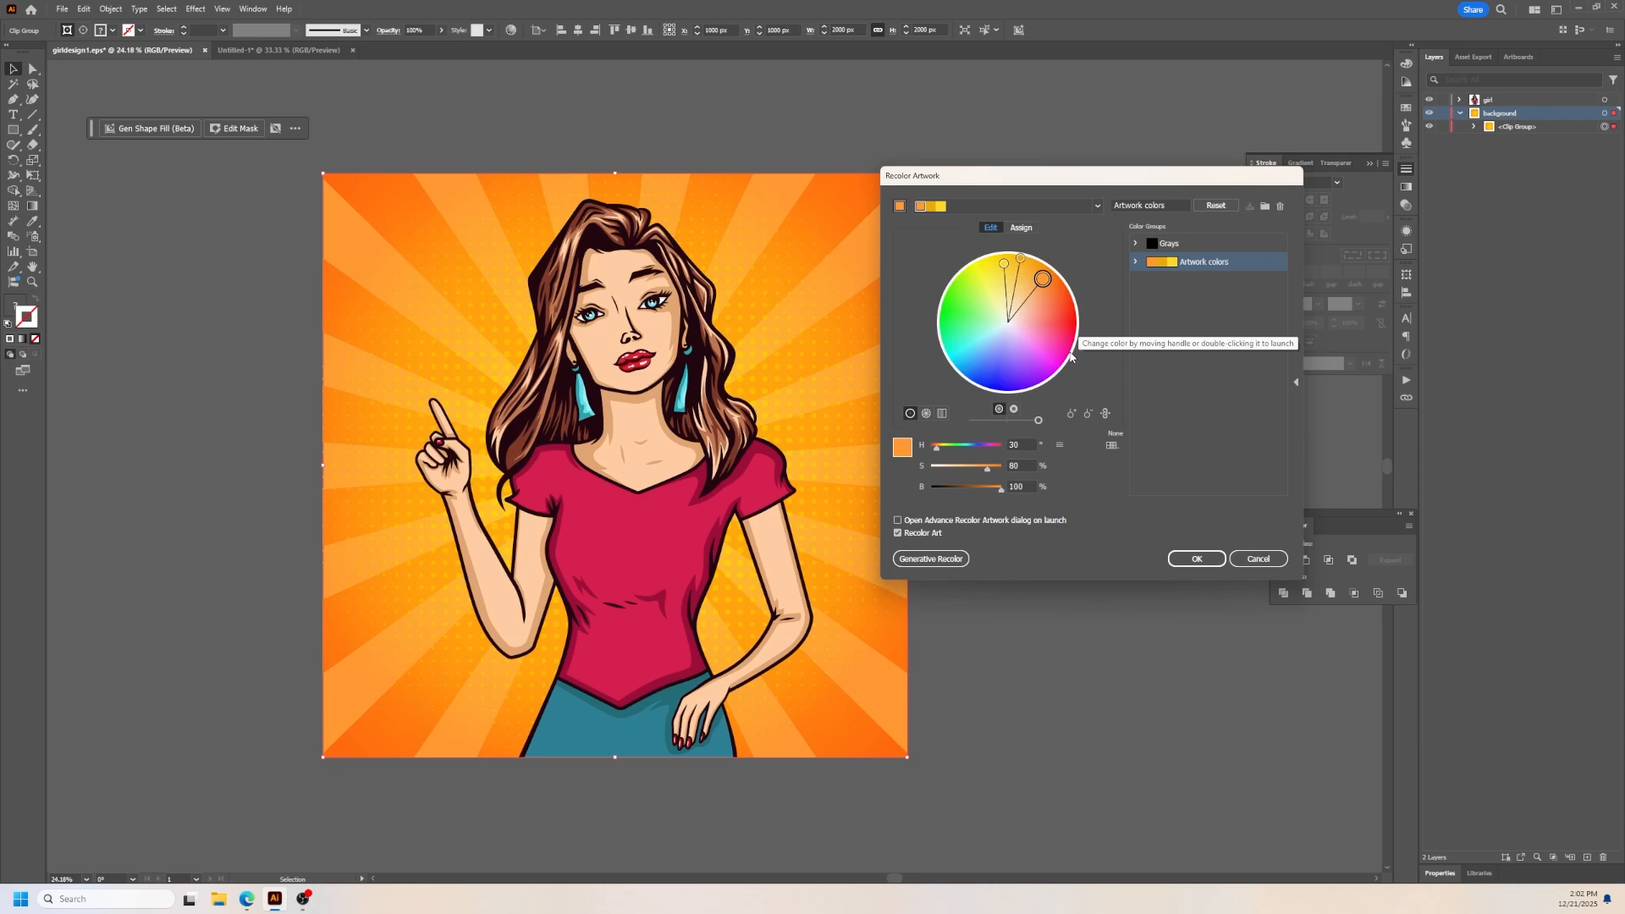
pyautogui.click(1020, 229)
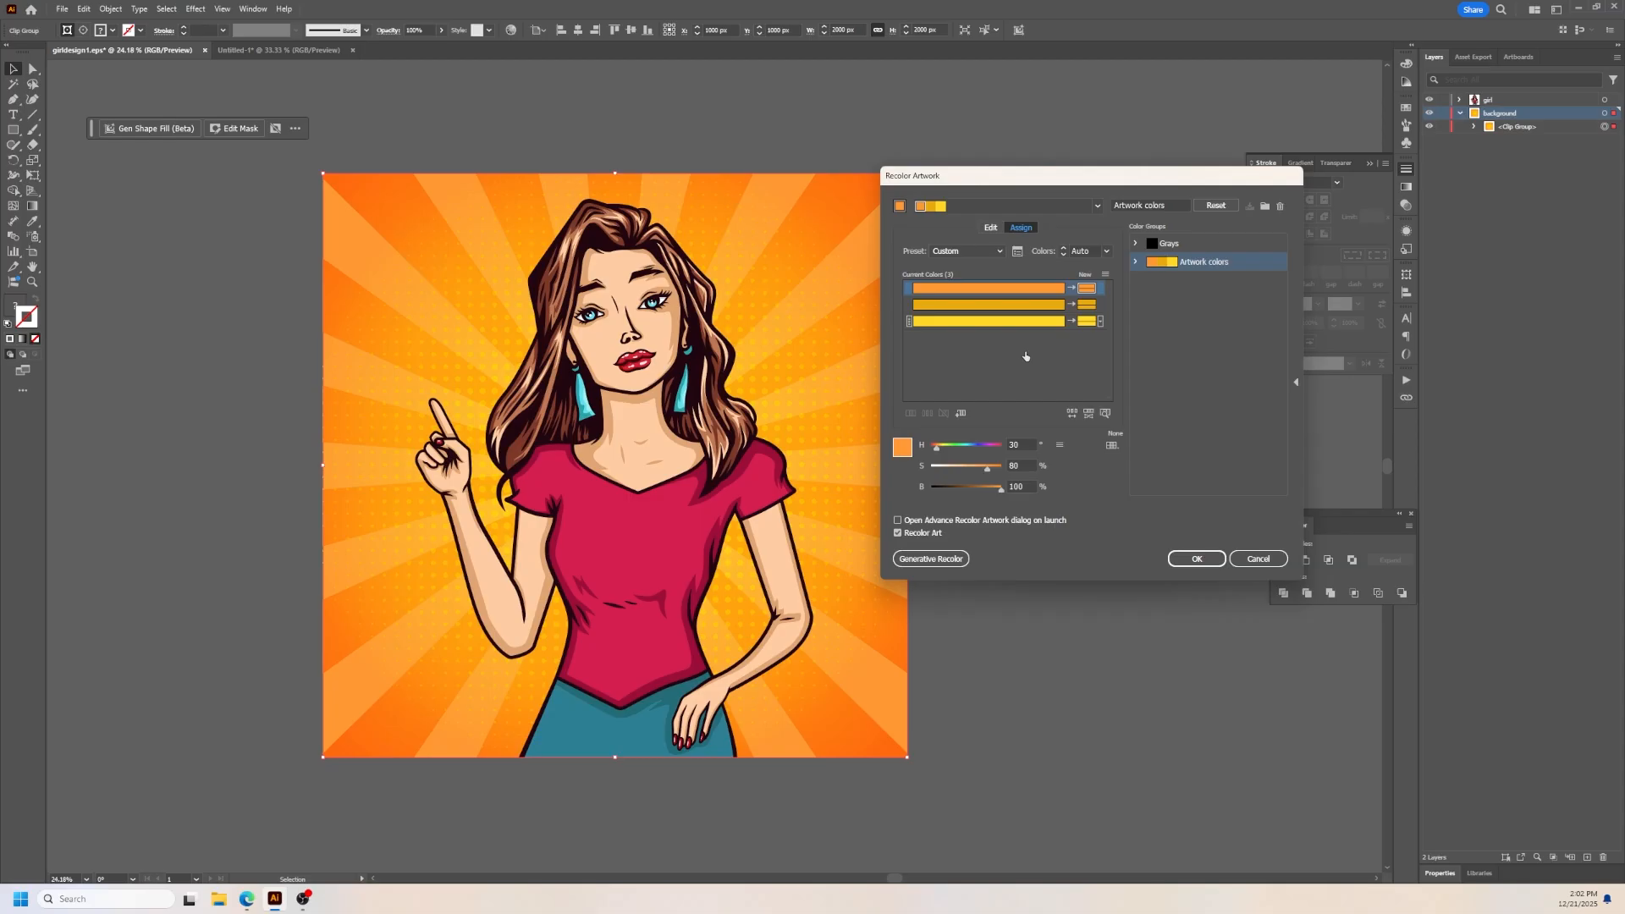
pyautogui.click(1173, 560)
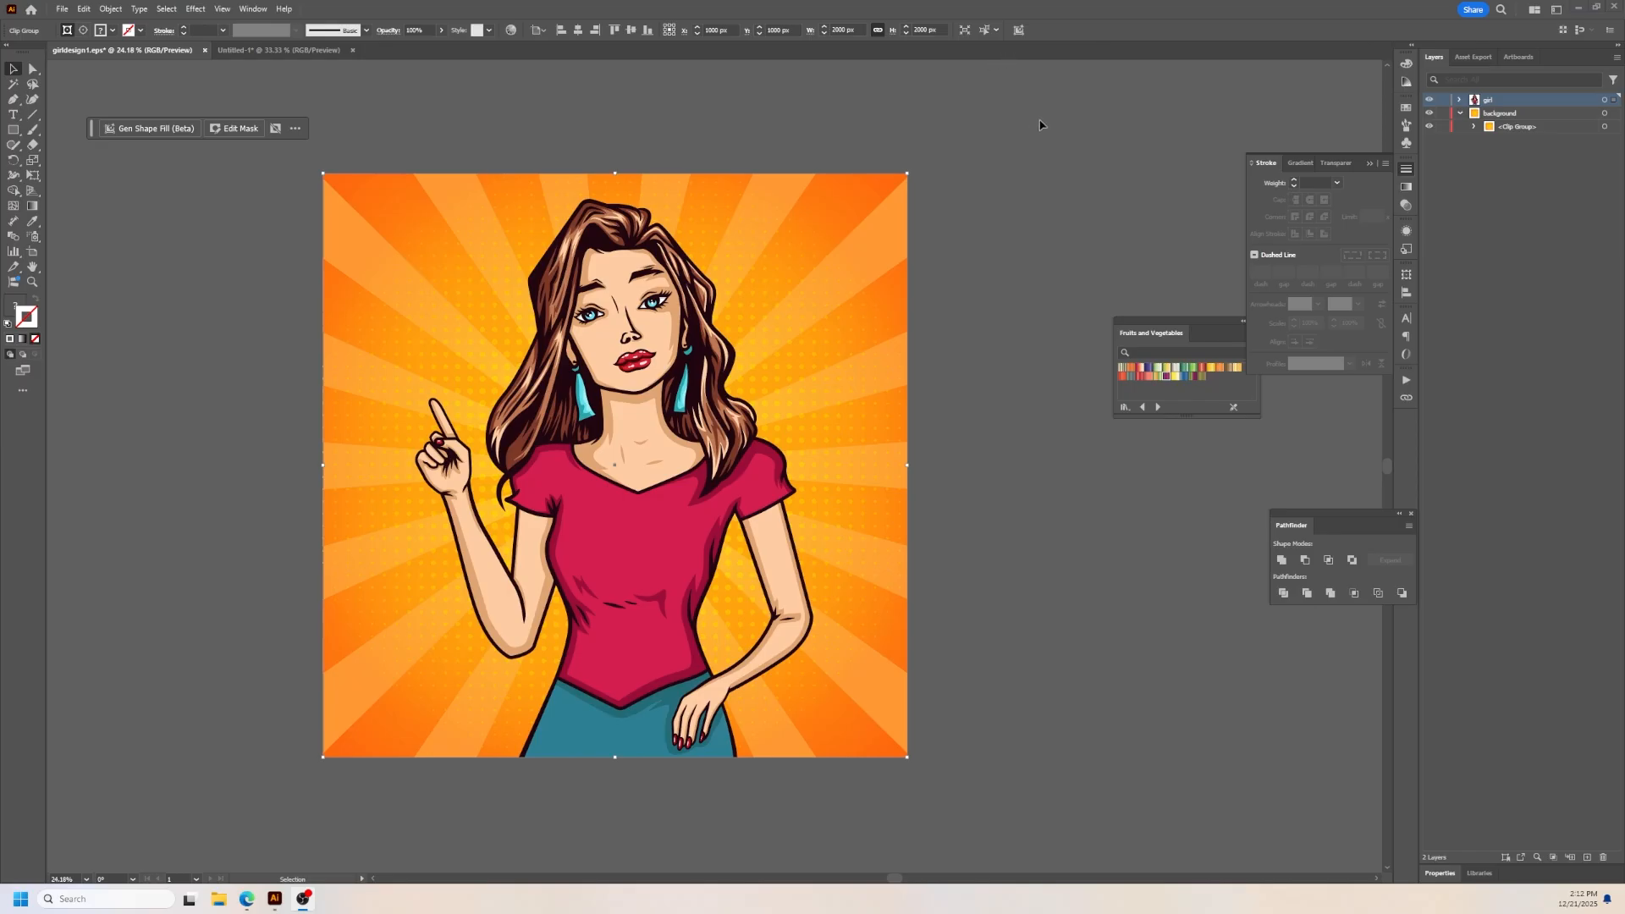
# Step: Open the advanced recolour options for the girl and exclude her three light skin-tone rows from recolouring
pyautogui.click(1006, 247)
pyautogui.click(514, 30)
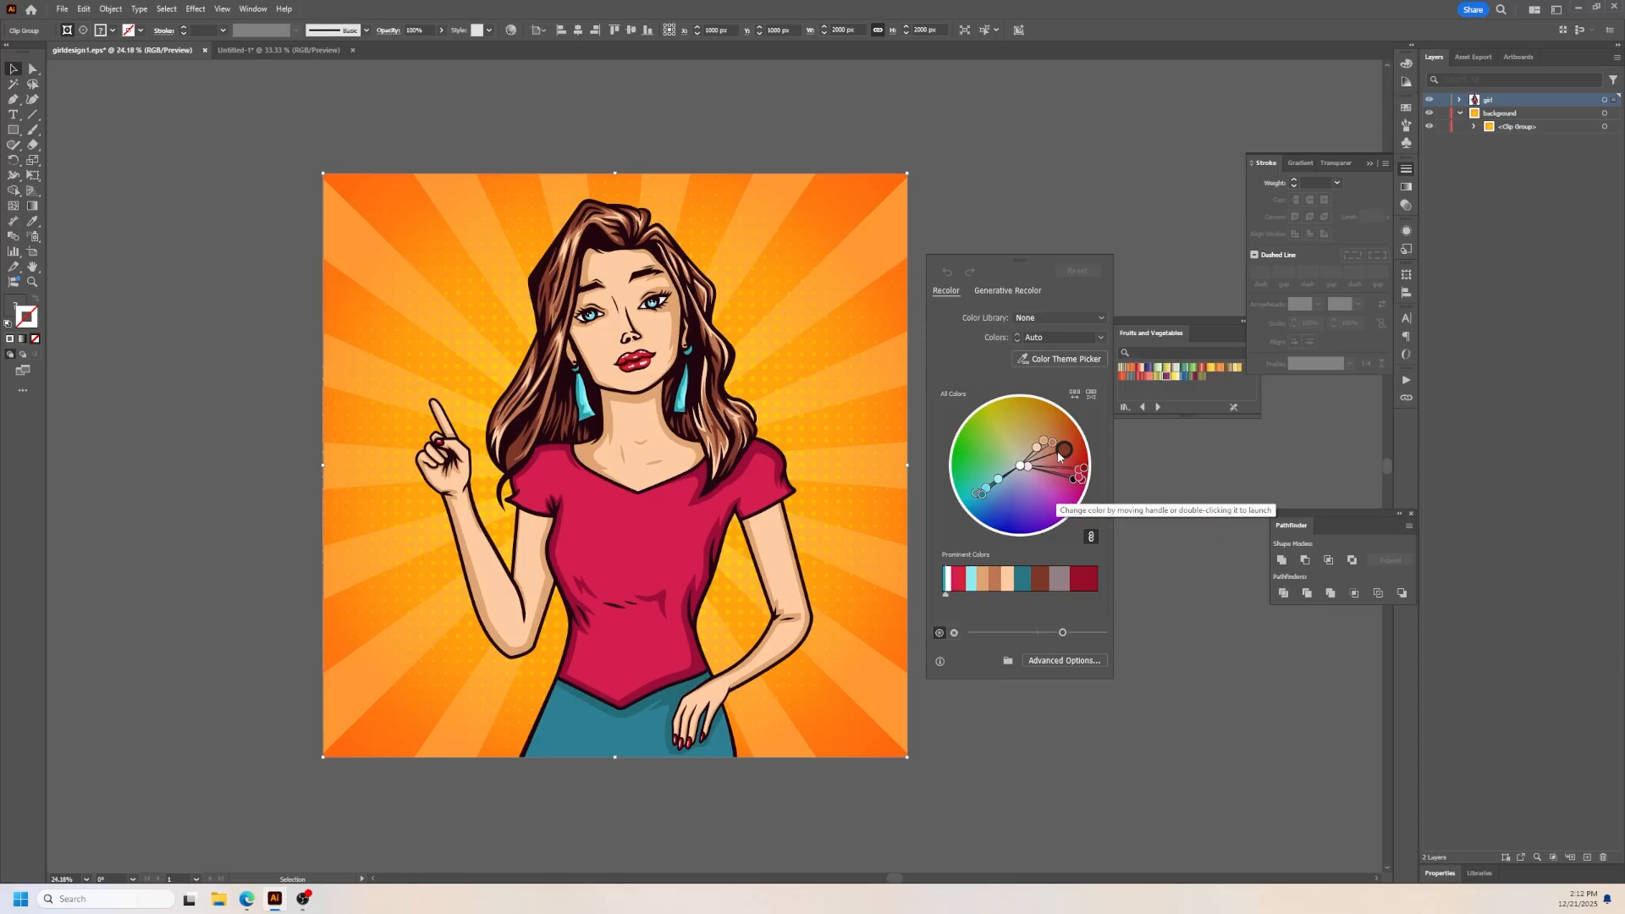
pyautogui.click(1050, 661)
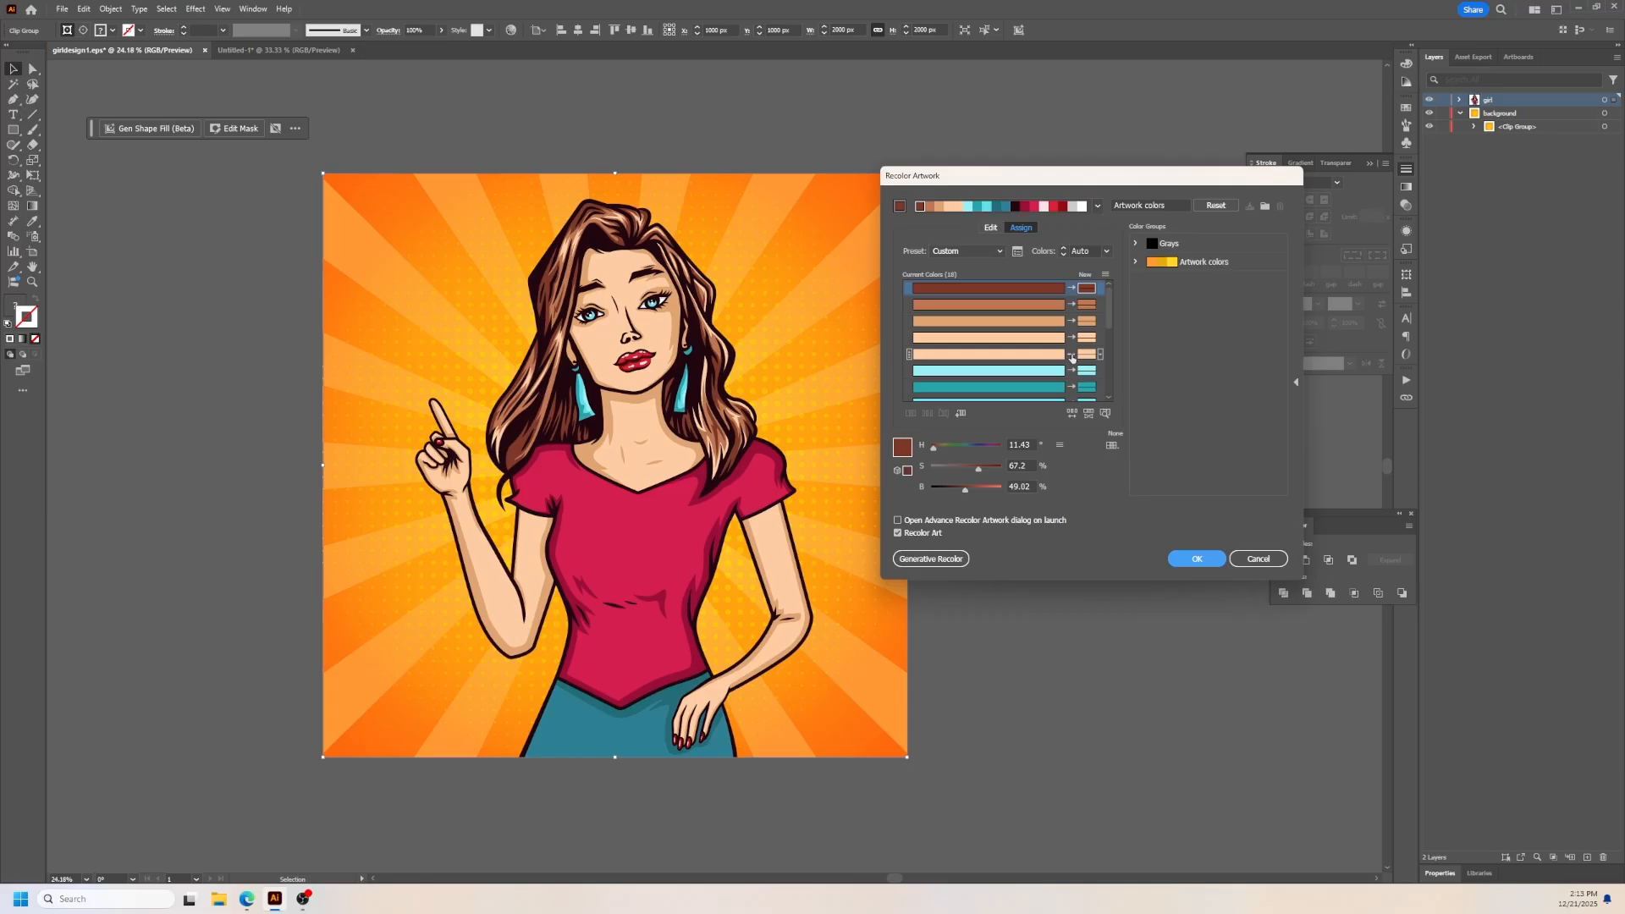
pyautogui.click(1071, 355)
pyautogui.click(1072, 338)
pyautogui.click(1072, 321)
pyautogui.click(1072, 304)
pyautogui.click(1071, 305)
# Step: Rotate the linked colour harmony to give the girl olive hair, an ochre top and a purple skirt, and apply it
pyautogui.click(990, 228)
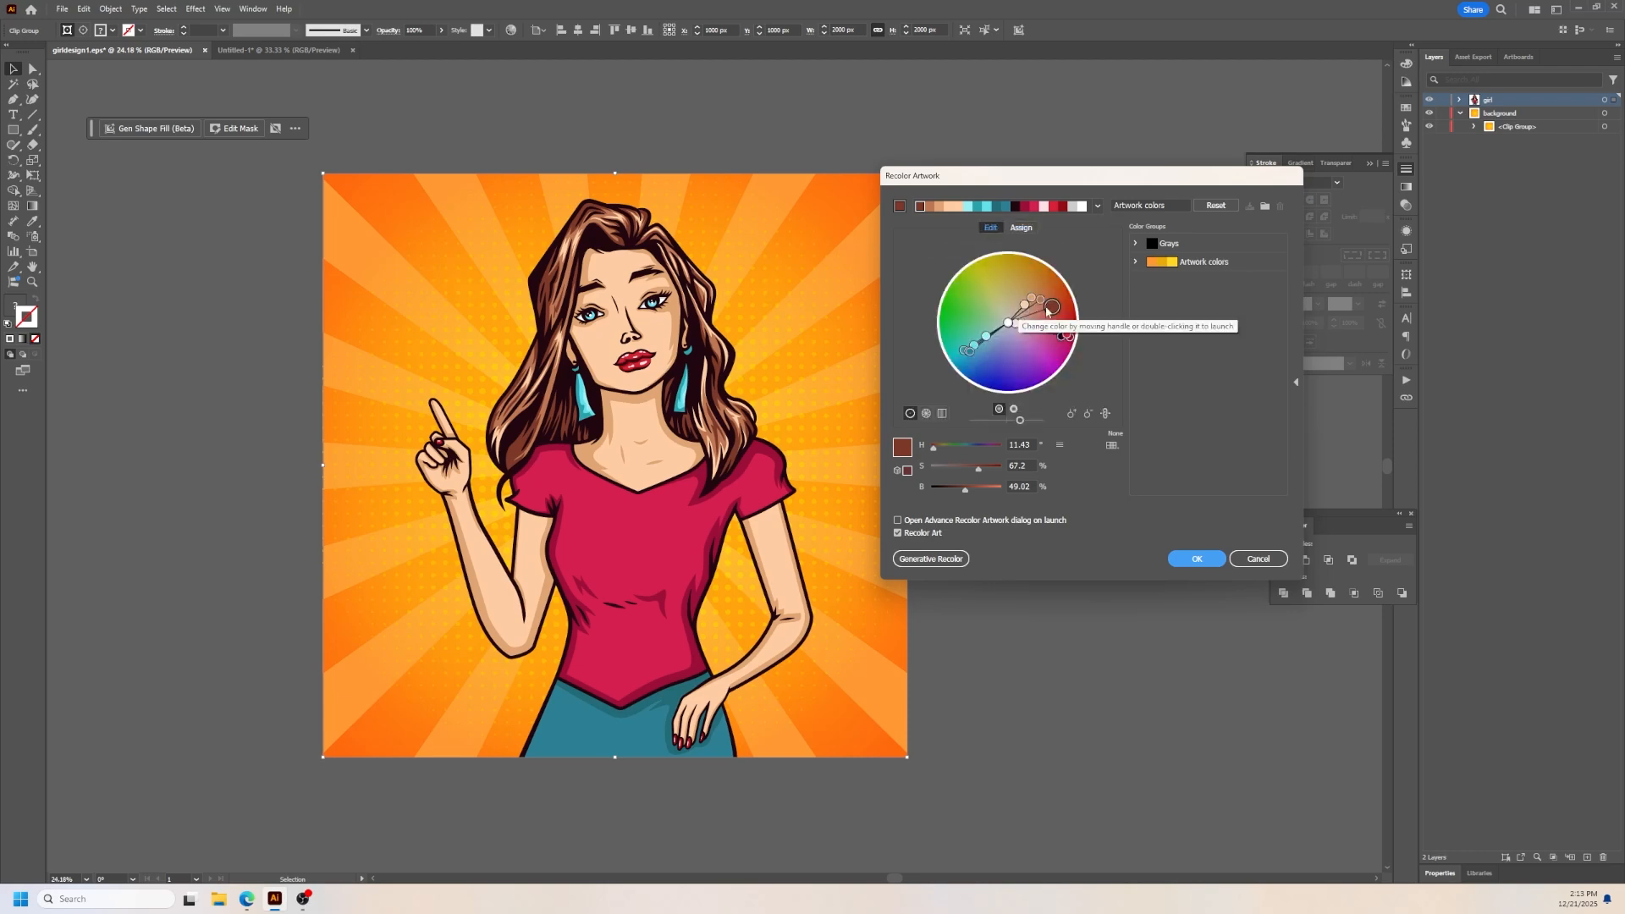
pyautogui.moveTo(1048, 320); pyautogui.dragTo(966, 320)
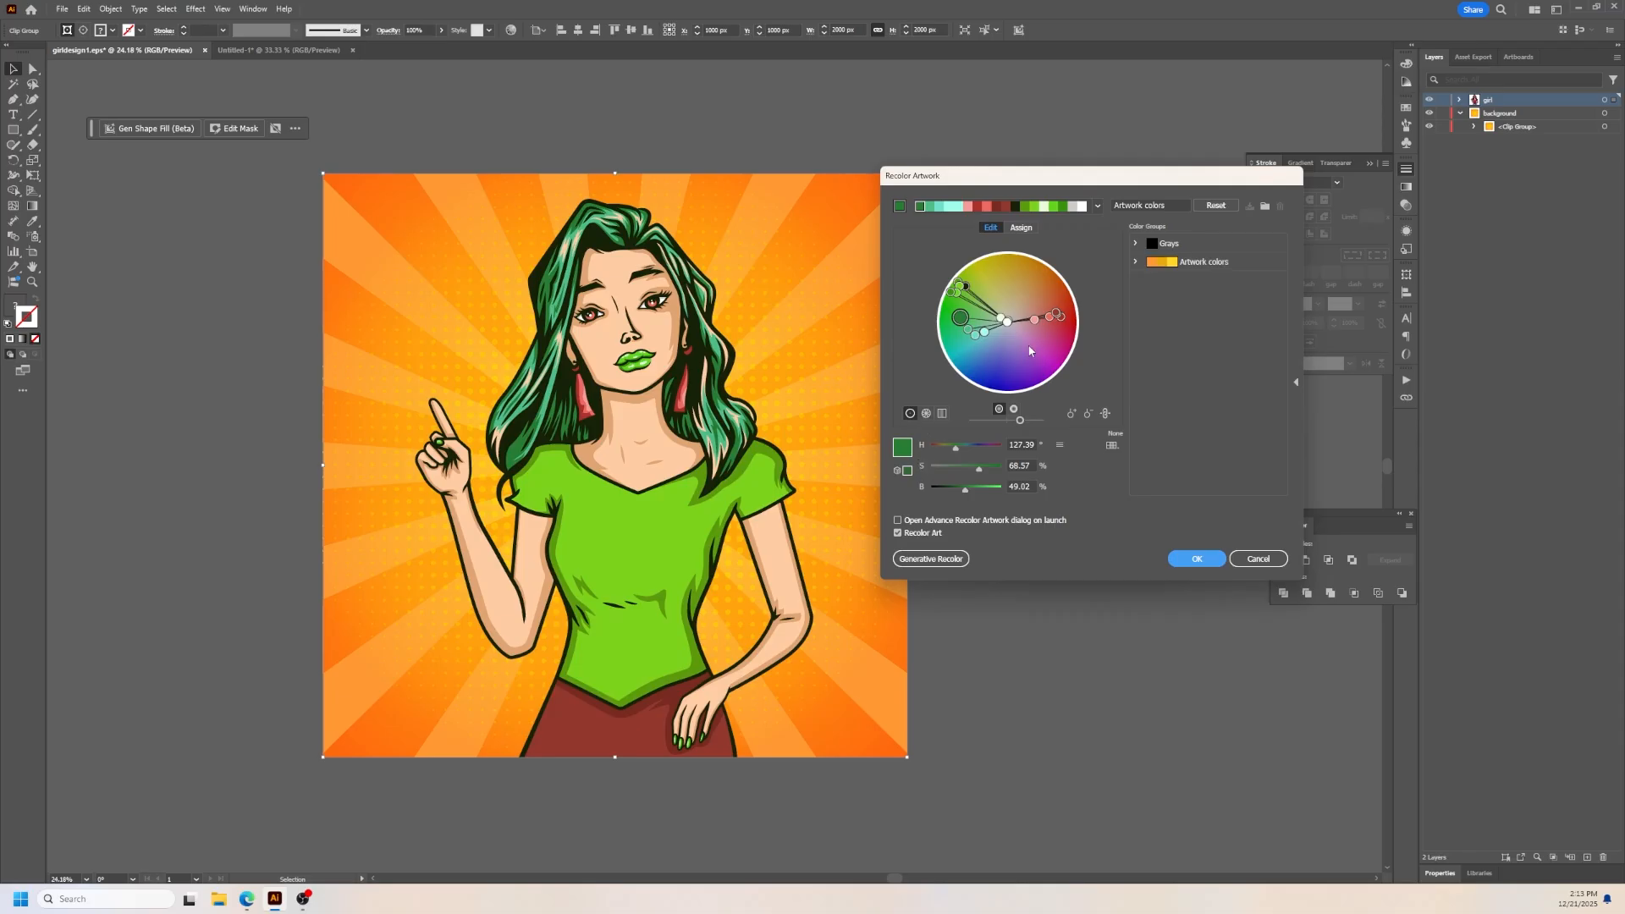
pyautogui.moveTo(1058, 316); pyautogui.dragTo(1022, 368)
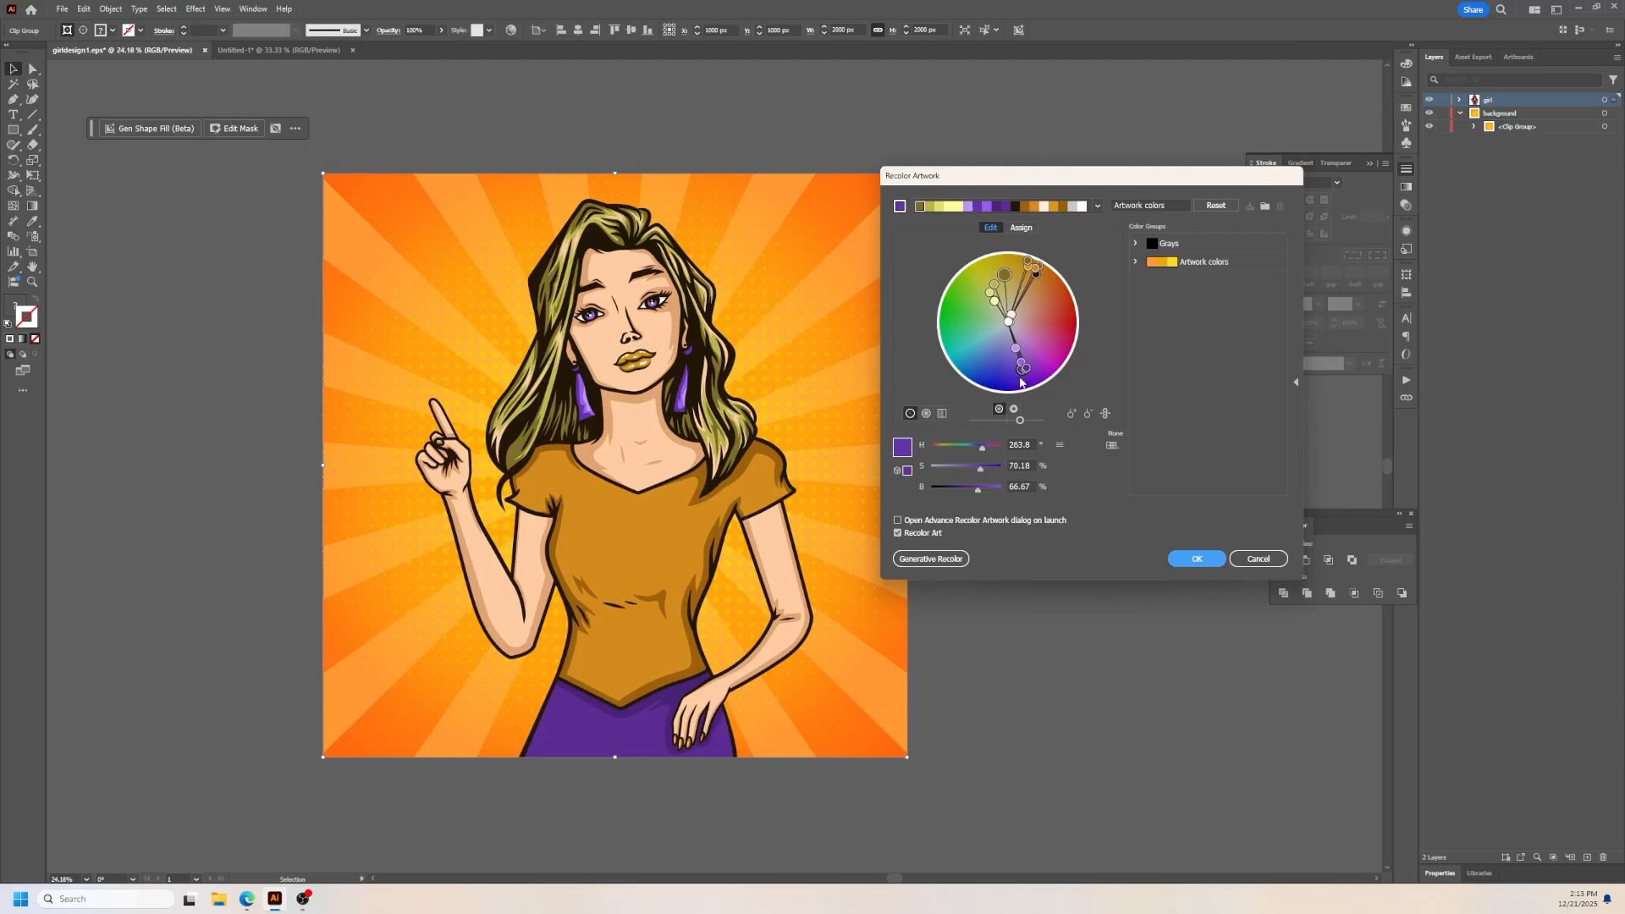
pyautogui.click(1194, 559)
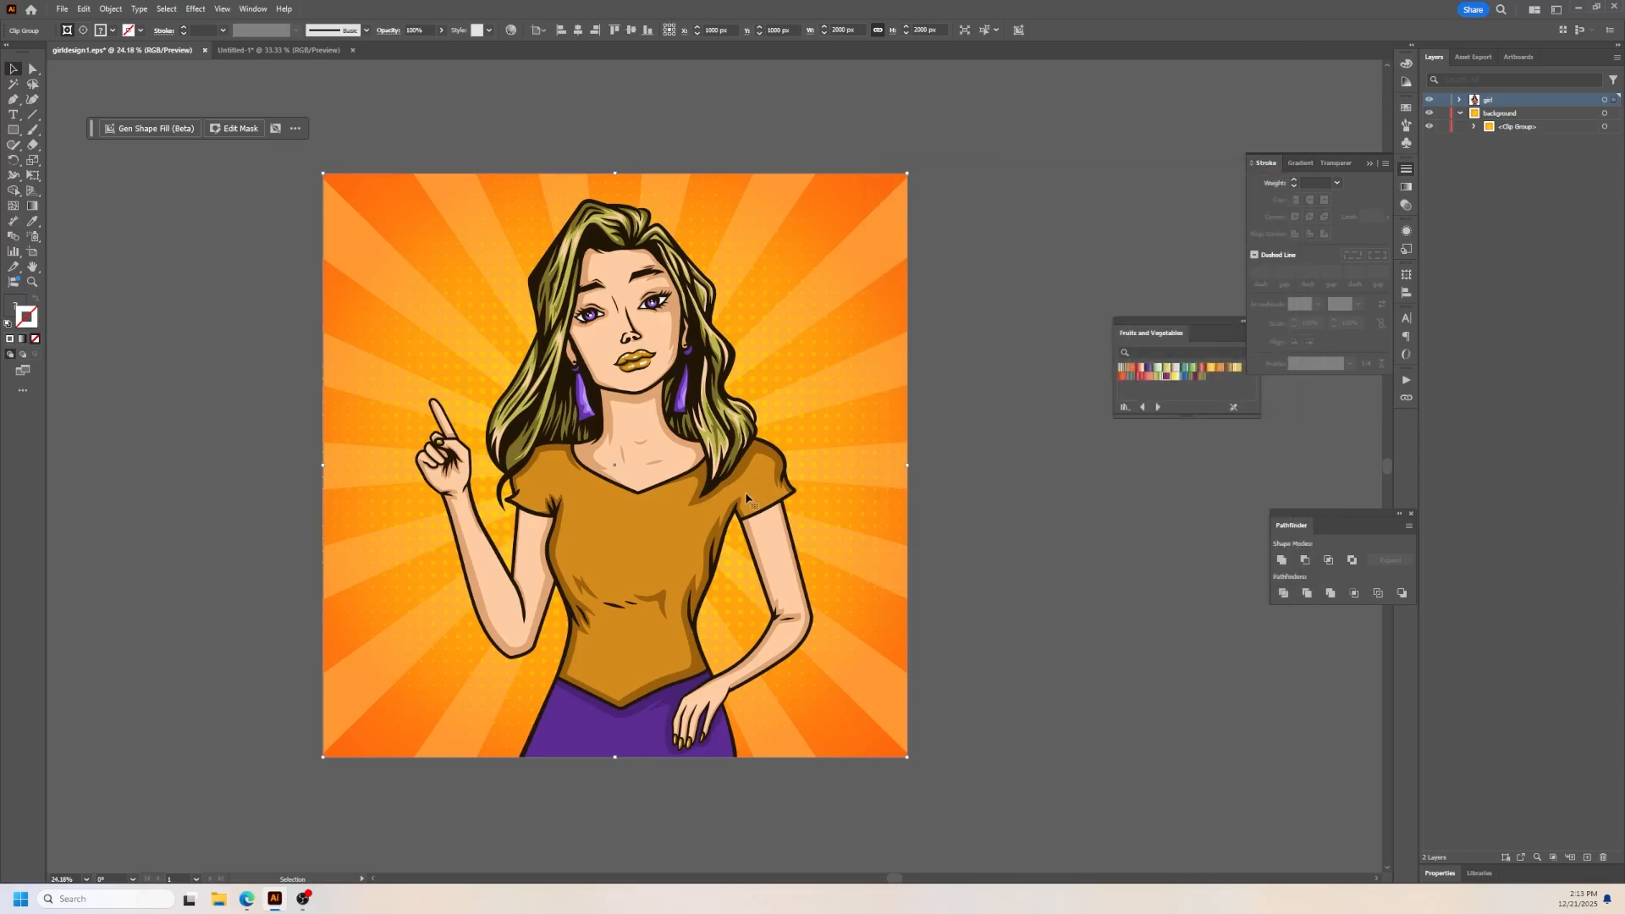
pyautogui.rightClick(590, 287)
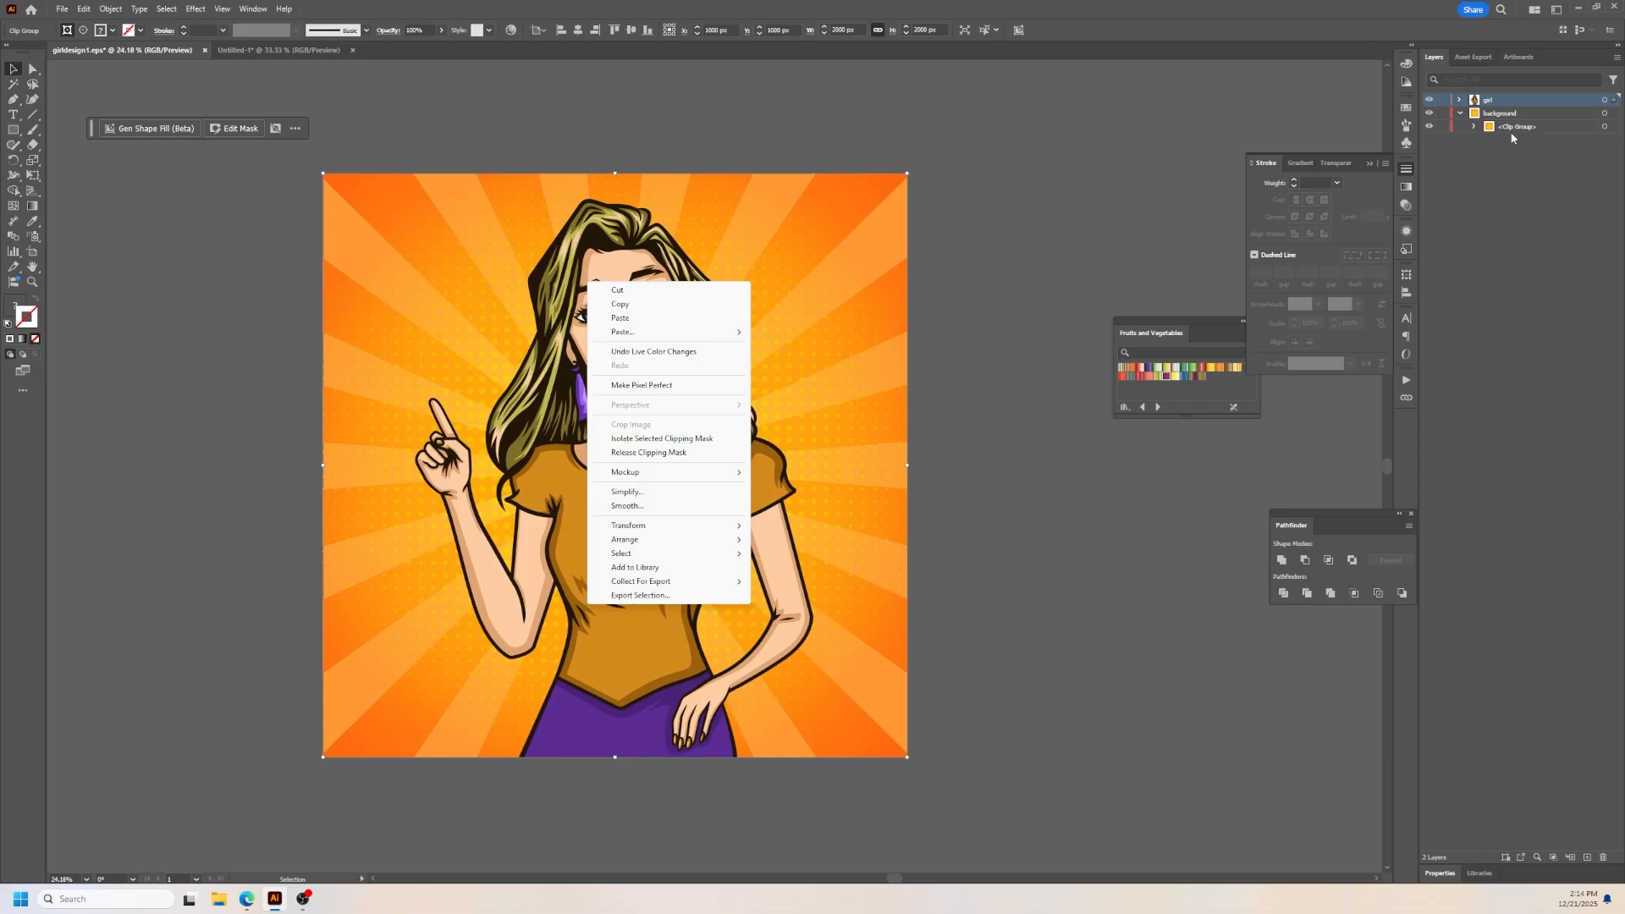
pyautogui.click(1518, 100)
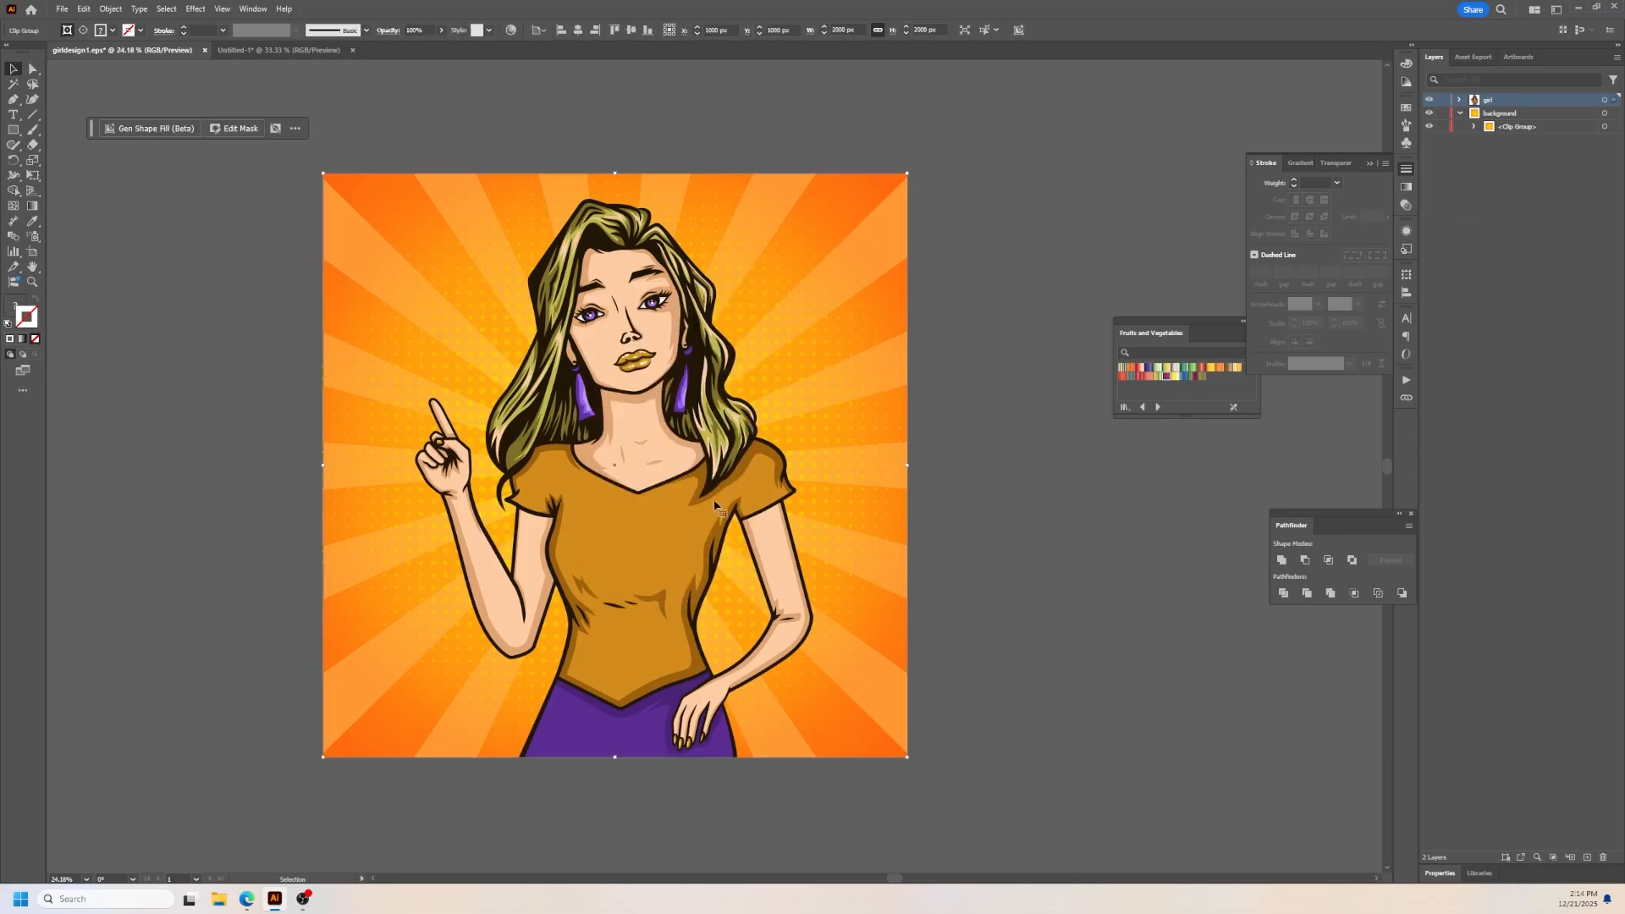
# Step: Duplicate the artboard with its artwork to the right of the original, leaving a small gap
pyautogui.scroll(-3, 638, 504)
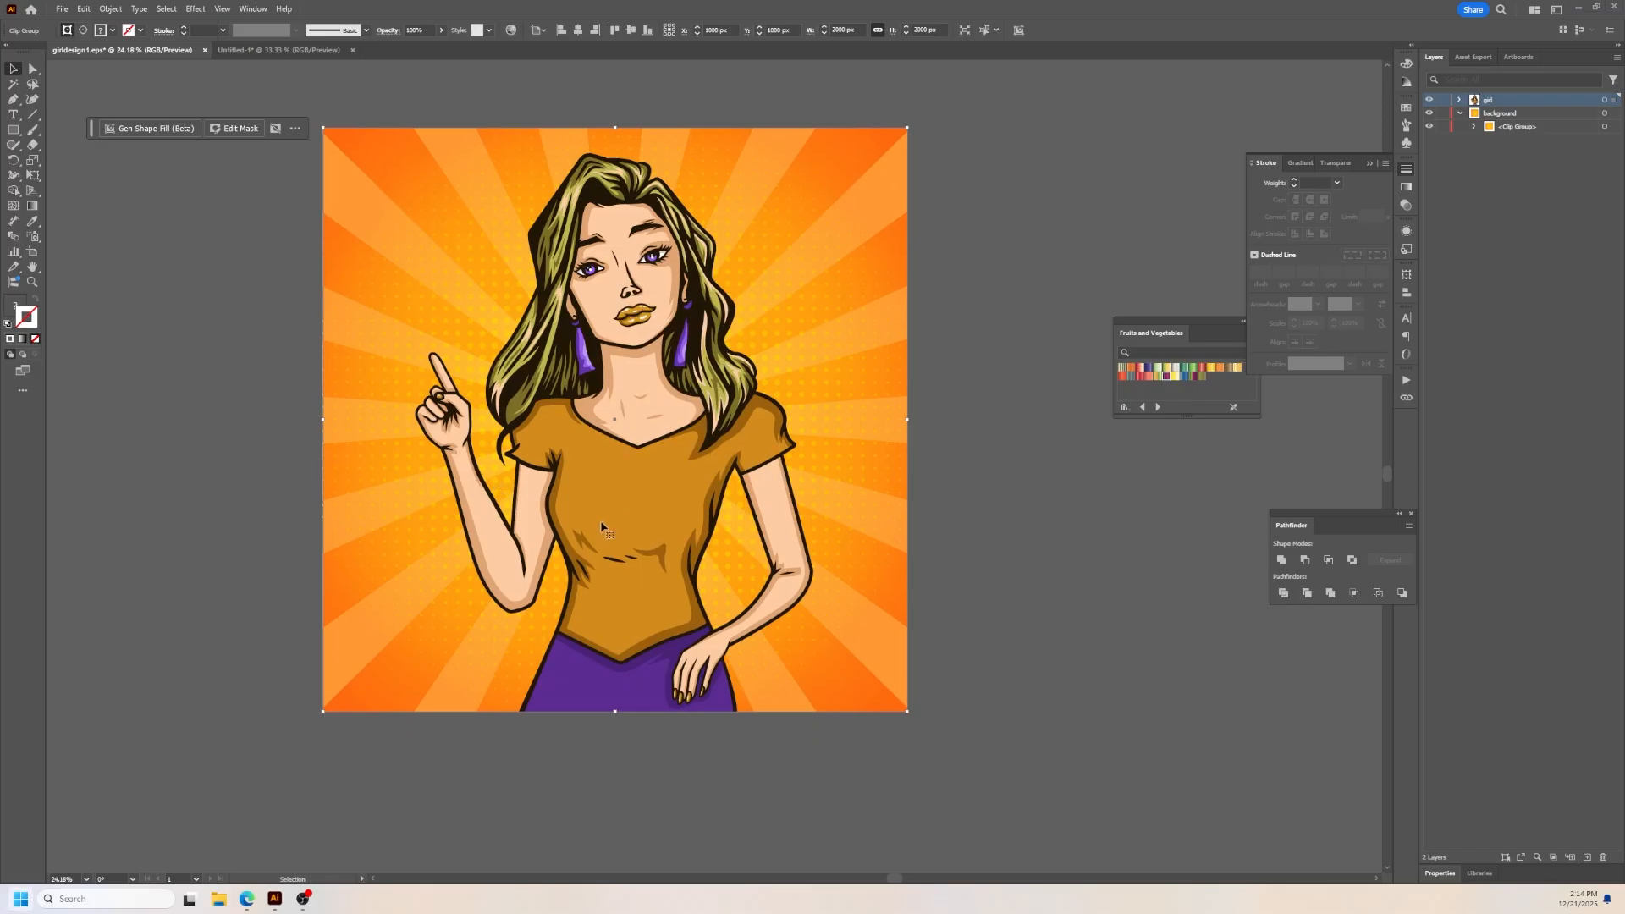
pyautogui.click(1019, 396)
pyautogui.scroll(-2, 838, 433)
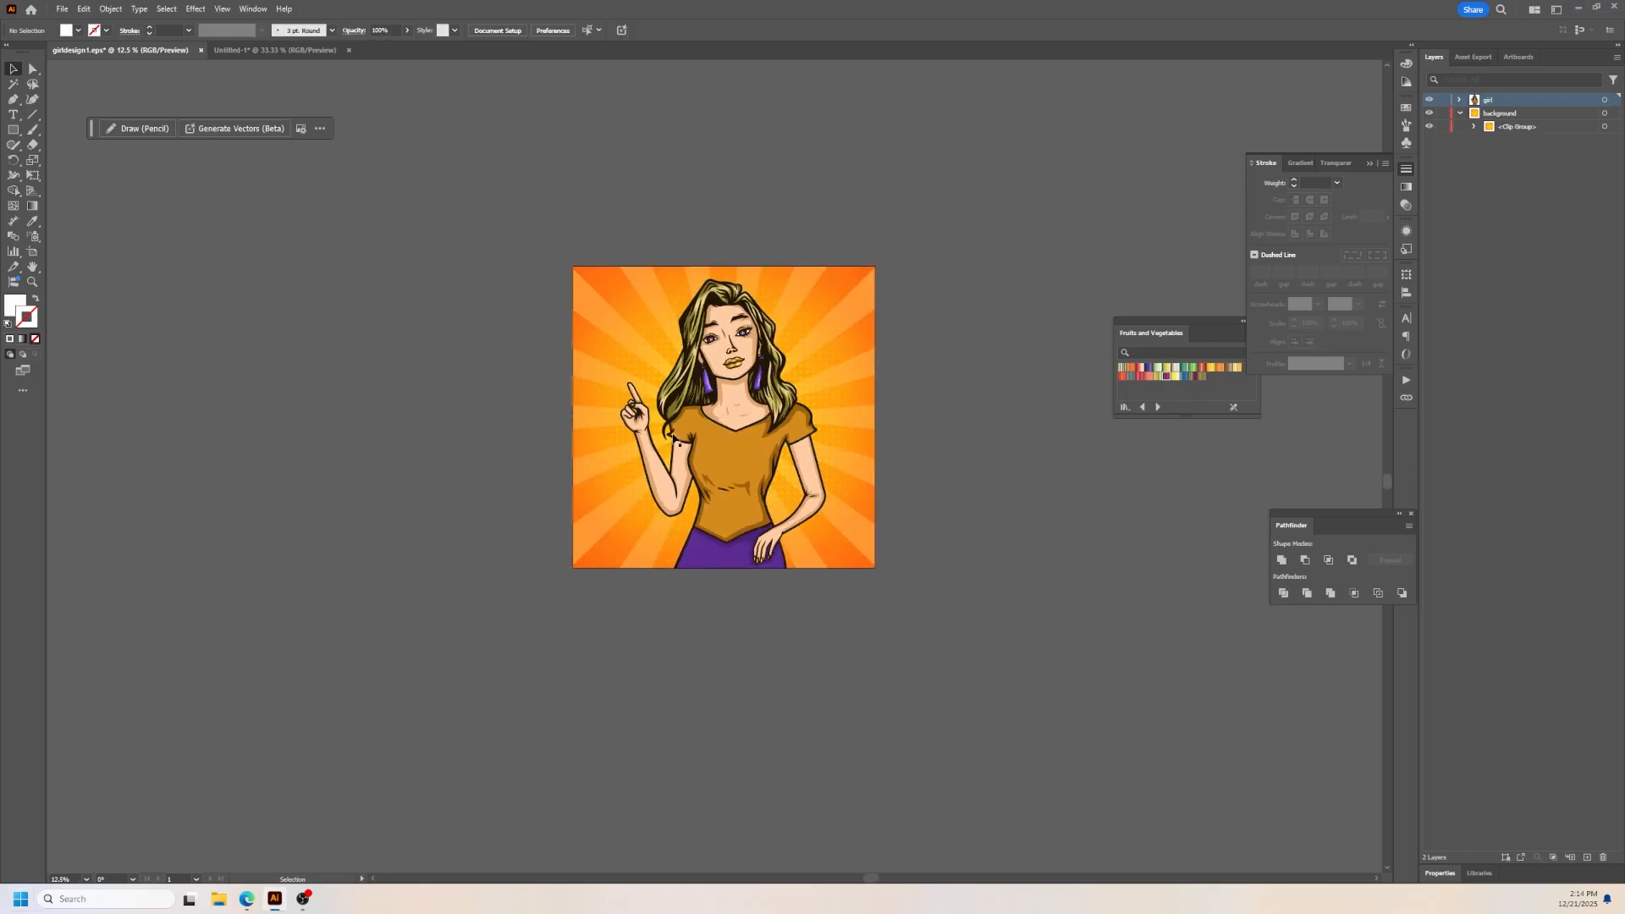
pyautogui.click(32, 251)
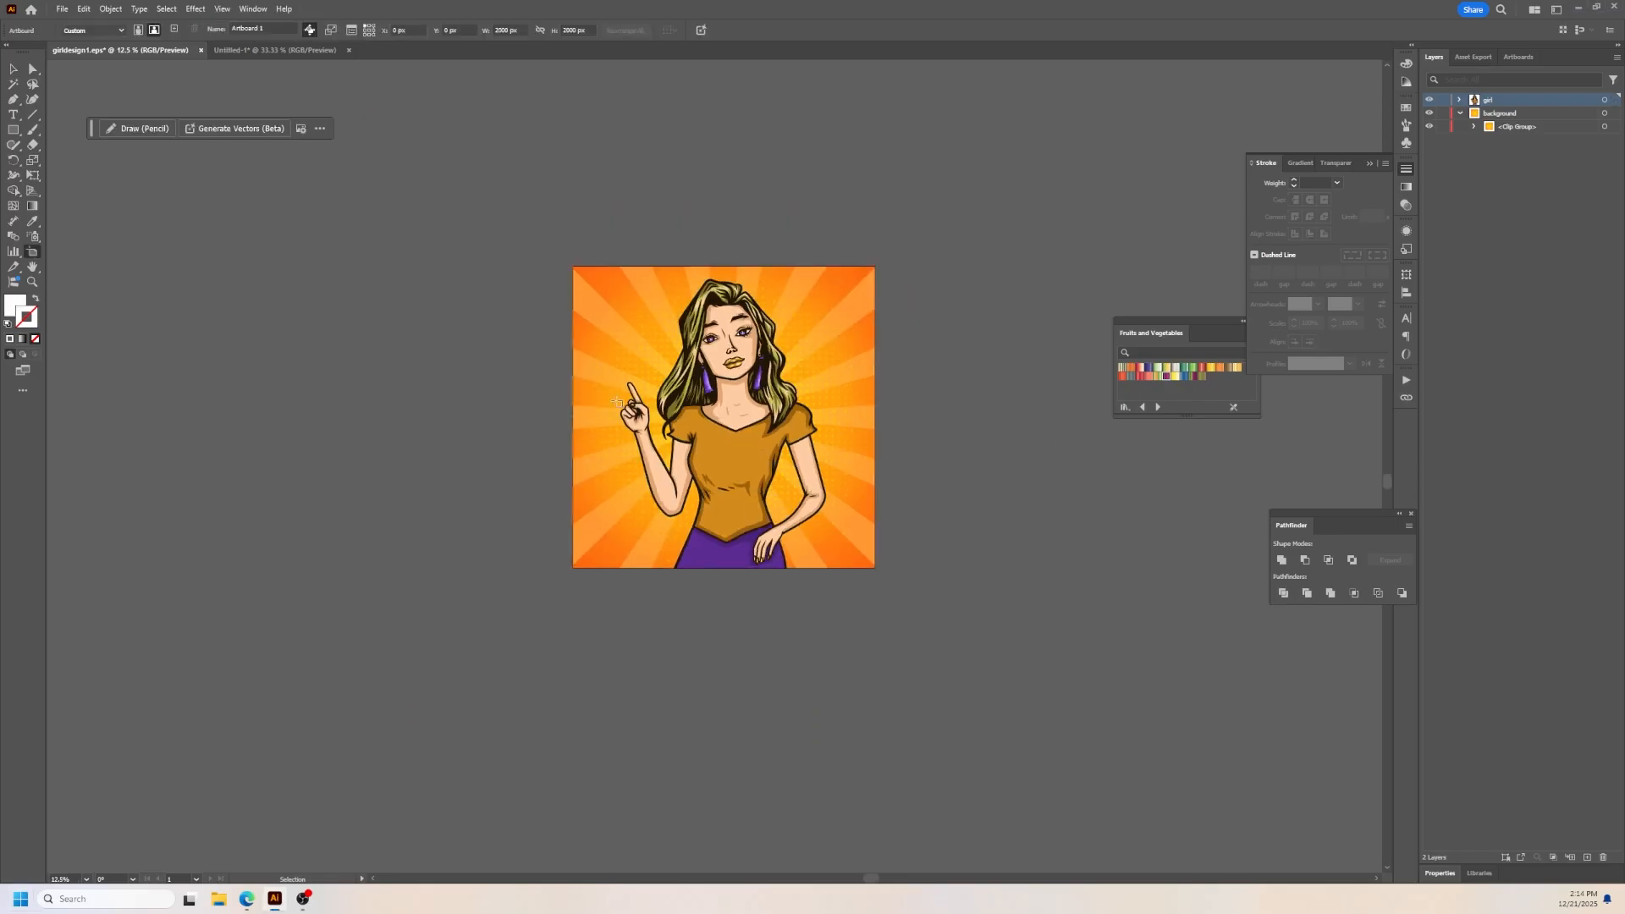
pyautogui.moveTo(725, 414); pyautogui.dragTo(1003, 410)
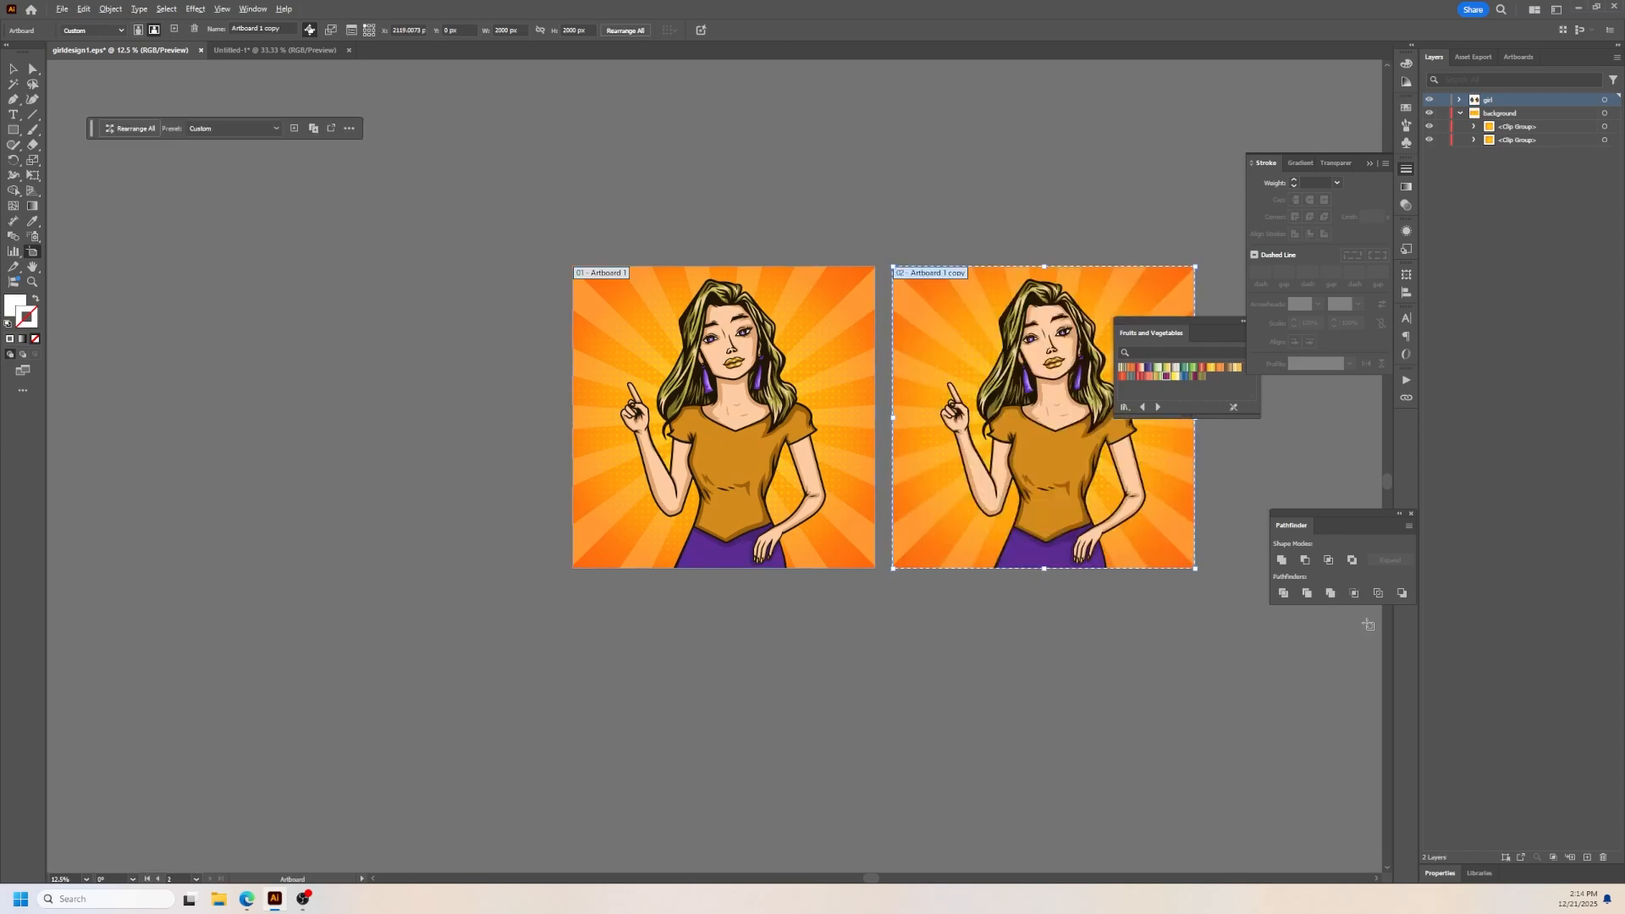
# Step: Recolour the sunburst background on the copied artboard to red and pink using the linked colour wheel
pyautogui.scroll(1, 1268, 744)
pyautogui.moveTo(927, 880); pyautogui.dragTo(937, 880)
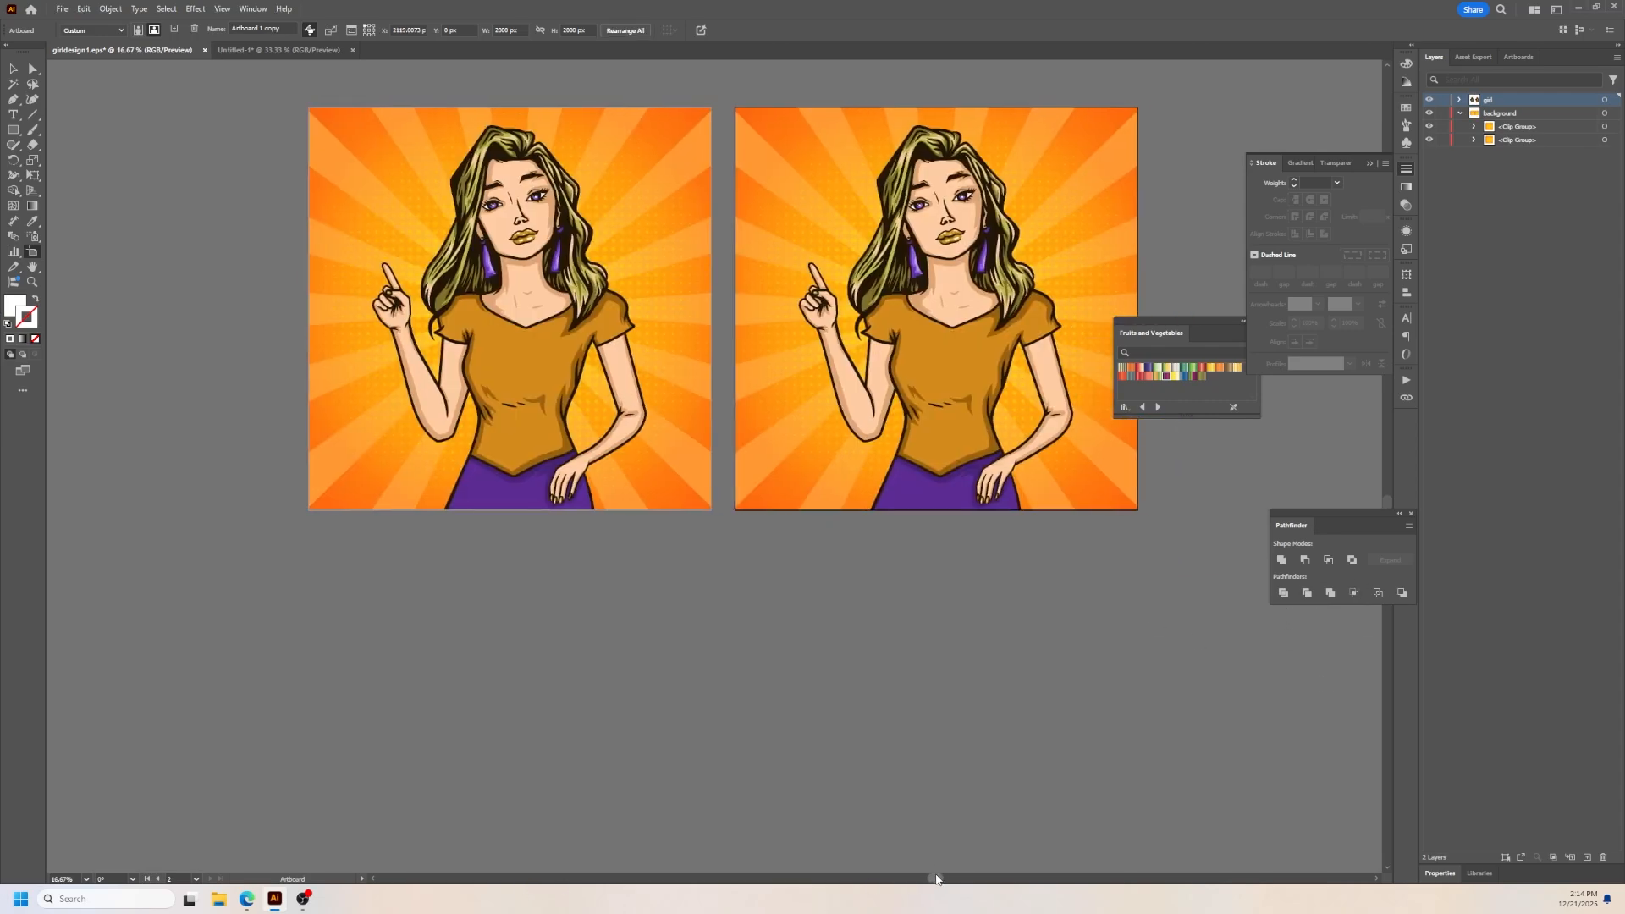
pyautogui.scroll(6, 972, 571)
pyautogui.scroll(1, 1088, 583)
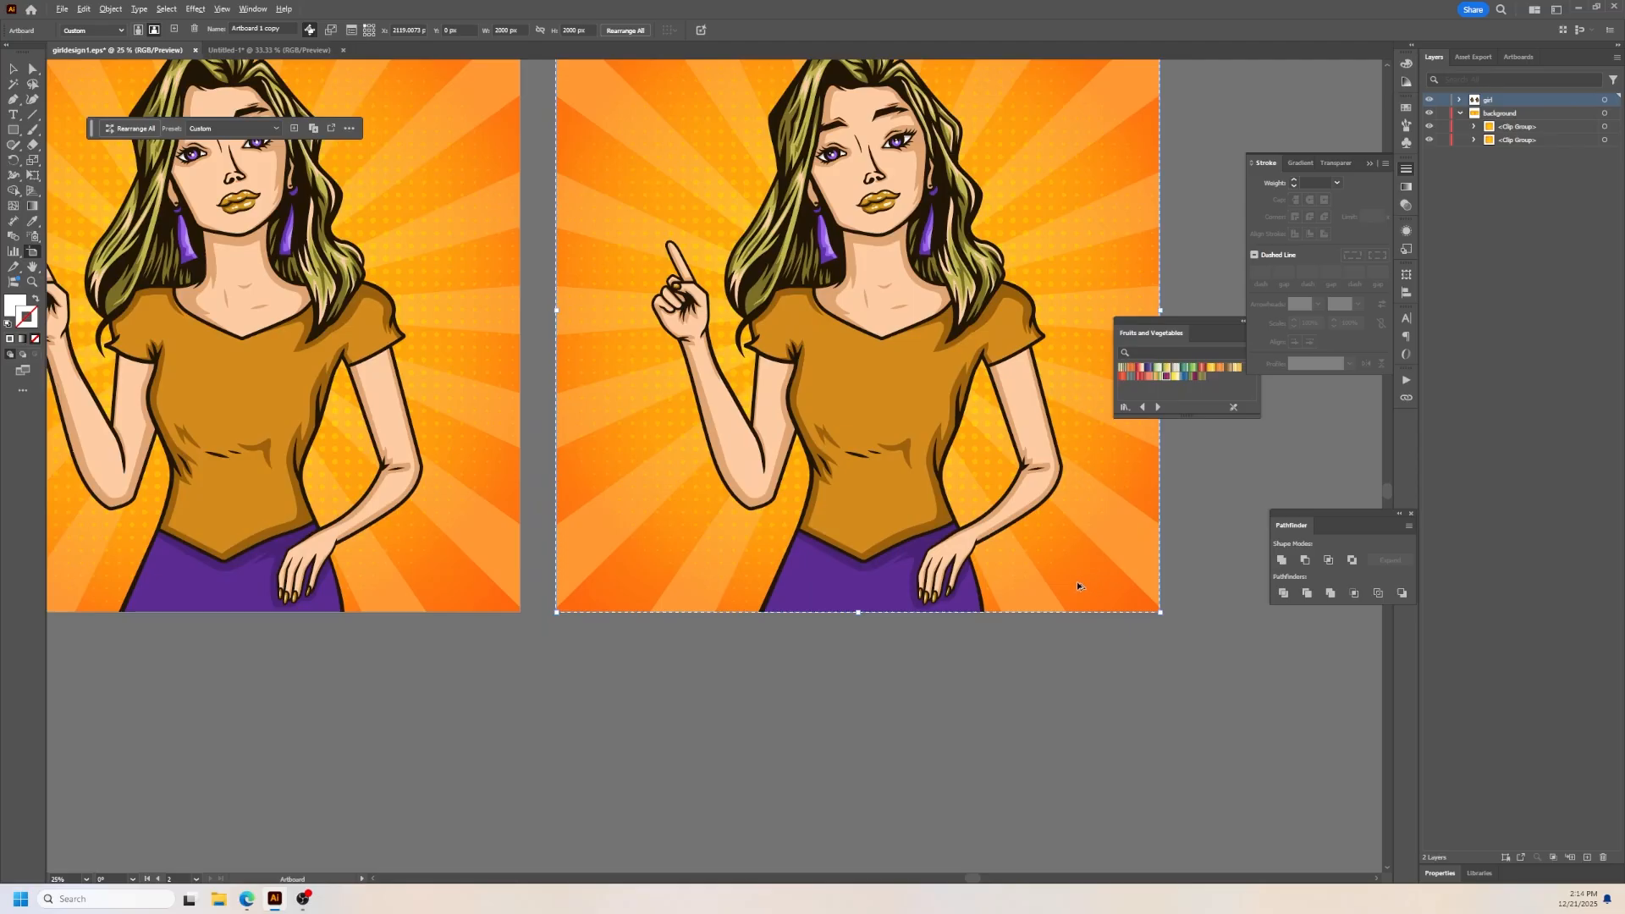
pyautogui.scroll(-1, 1084, 584)
pyautogui.click(14, 69)
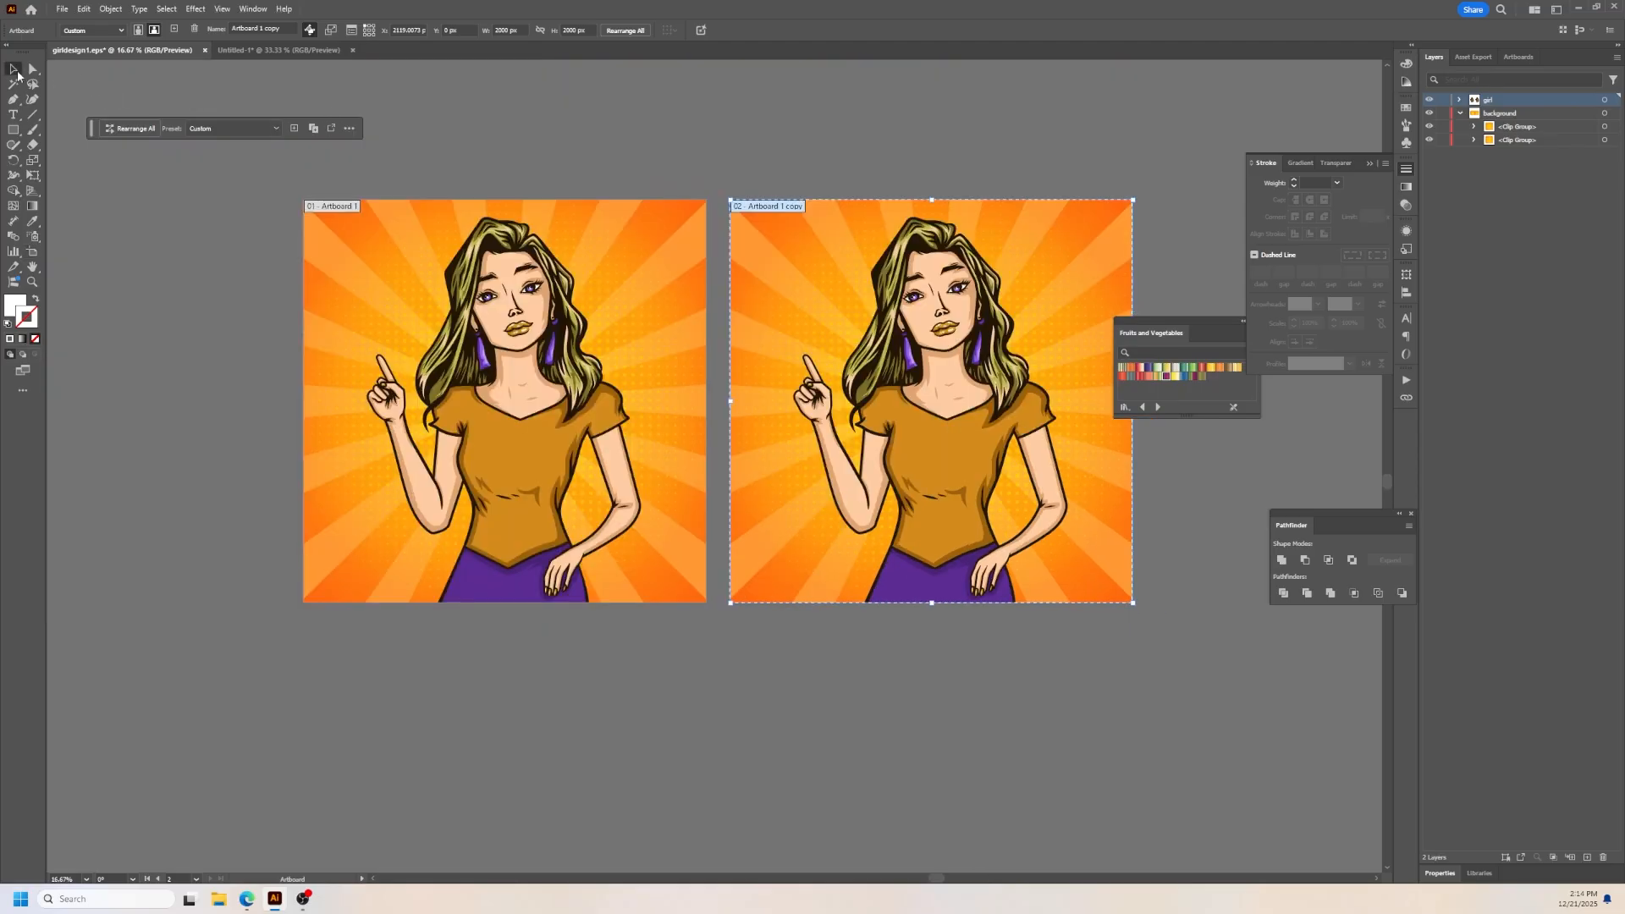
pyautogui.click(756, 222)
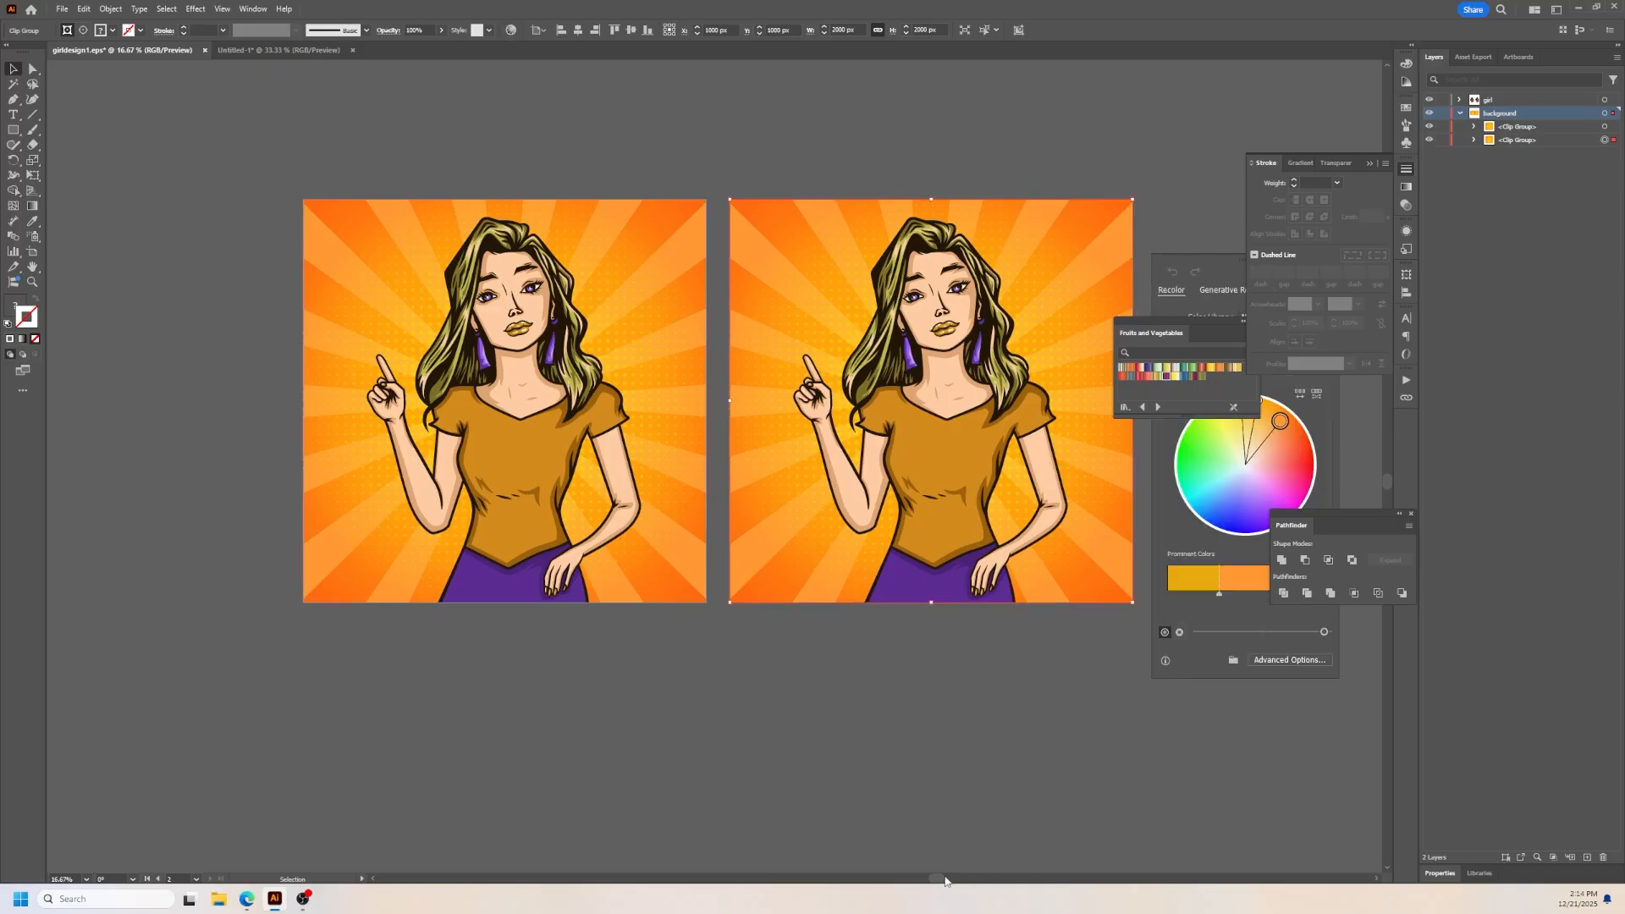
pyautogui.moveTo(938, 881); pyautogui.dragTo(1016, 876)
pyautogui.click(615, 290)
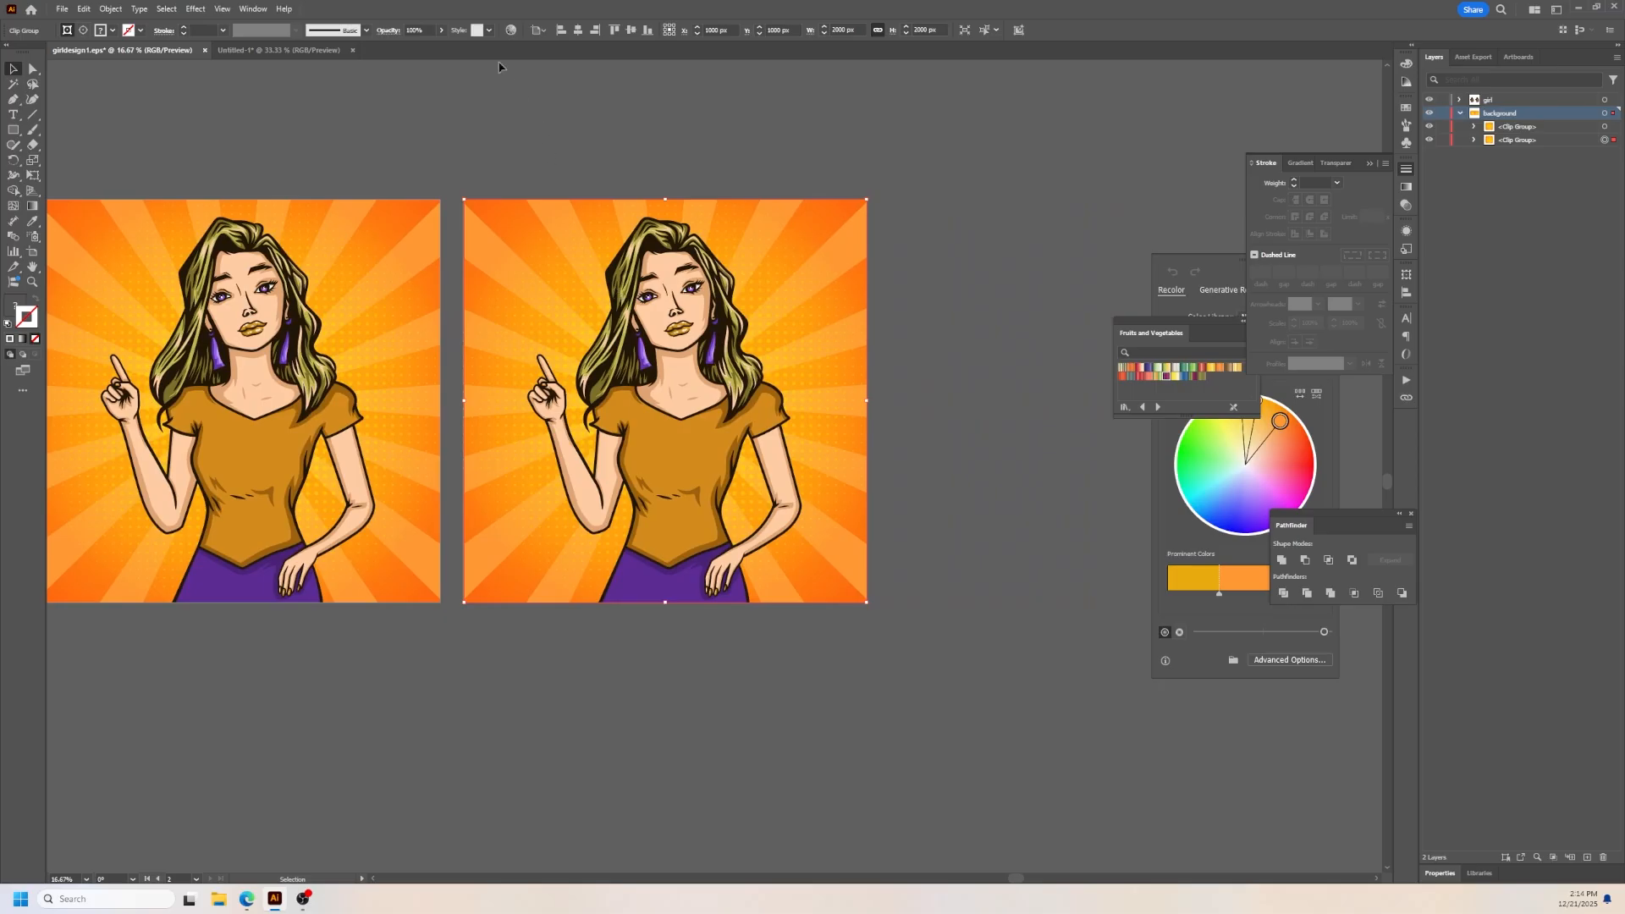
pyautogui.click(921, 517)
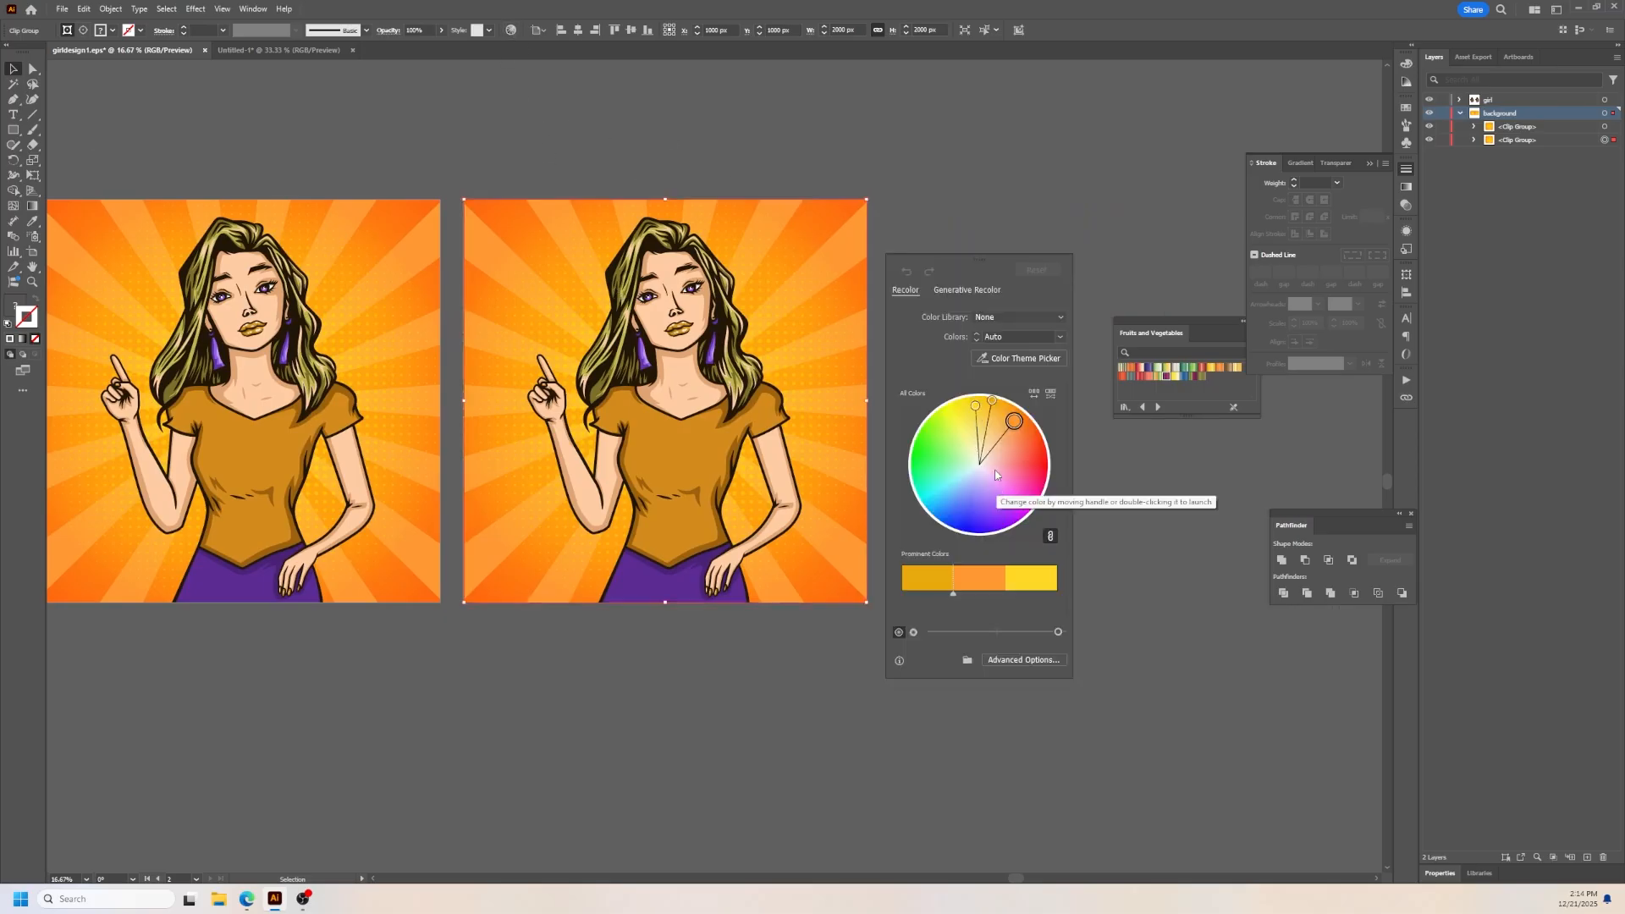
pyautogui.moveTo(1015, 423); pyautogui.dragTo(1035, 486)
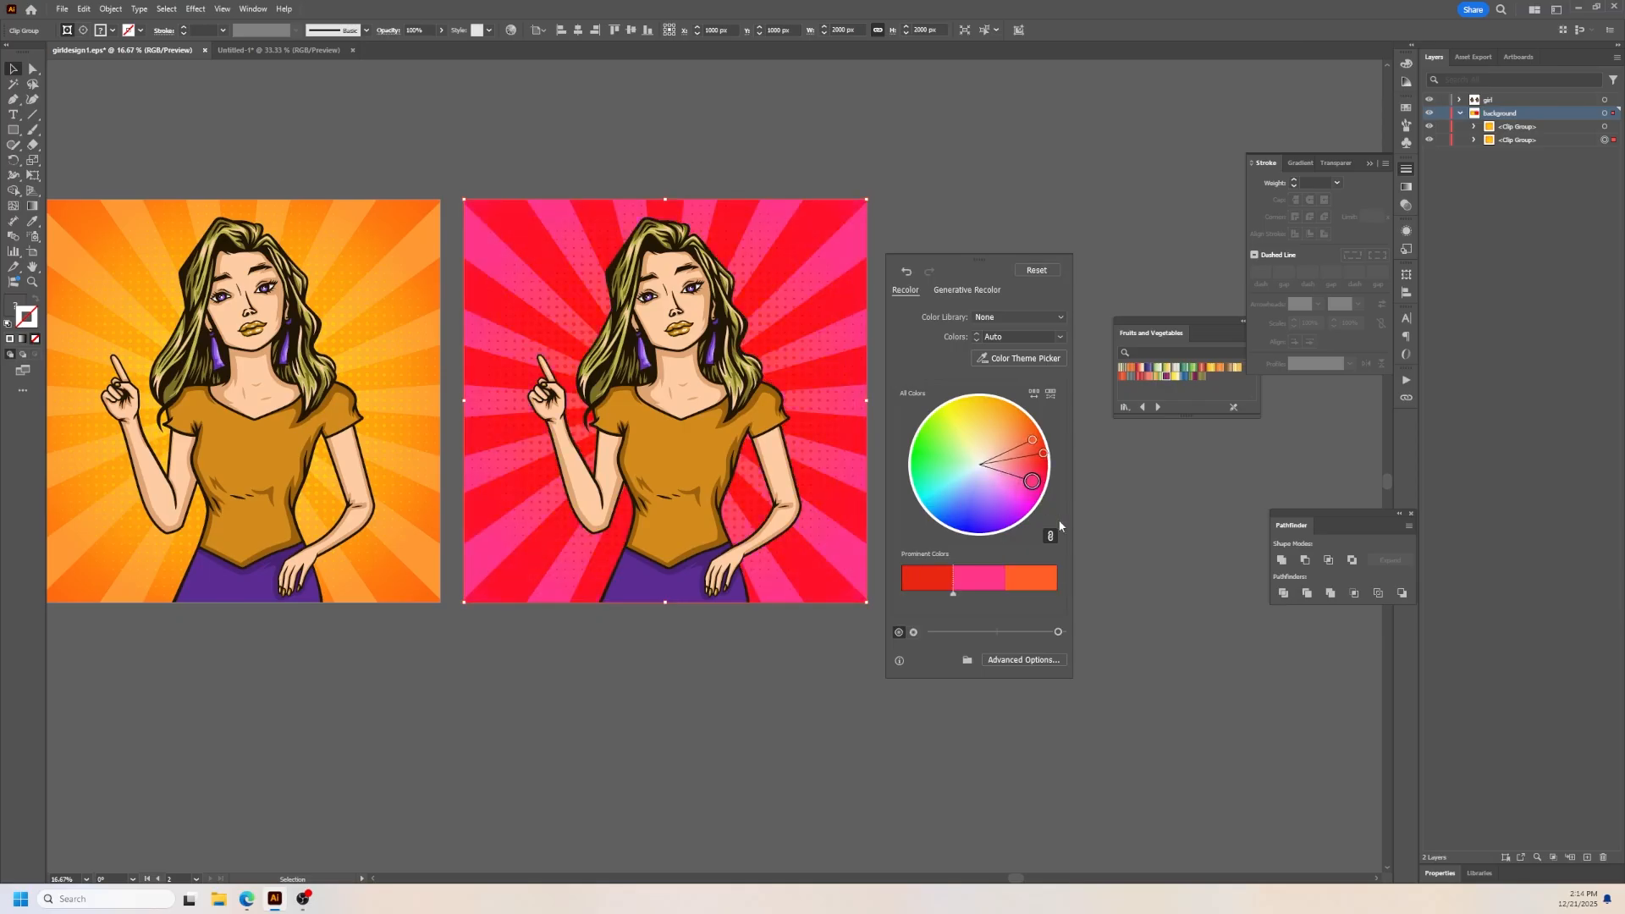
pyautogui.click(1109, 616)
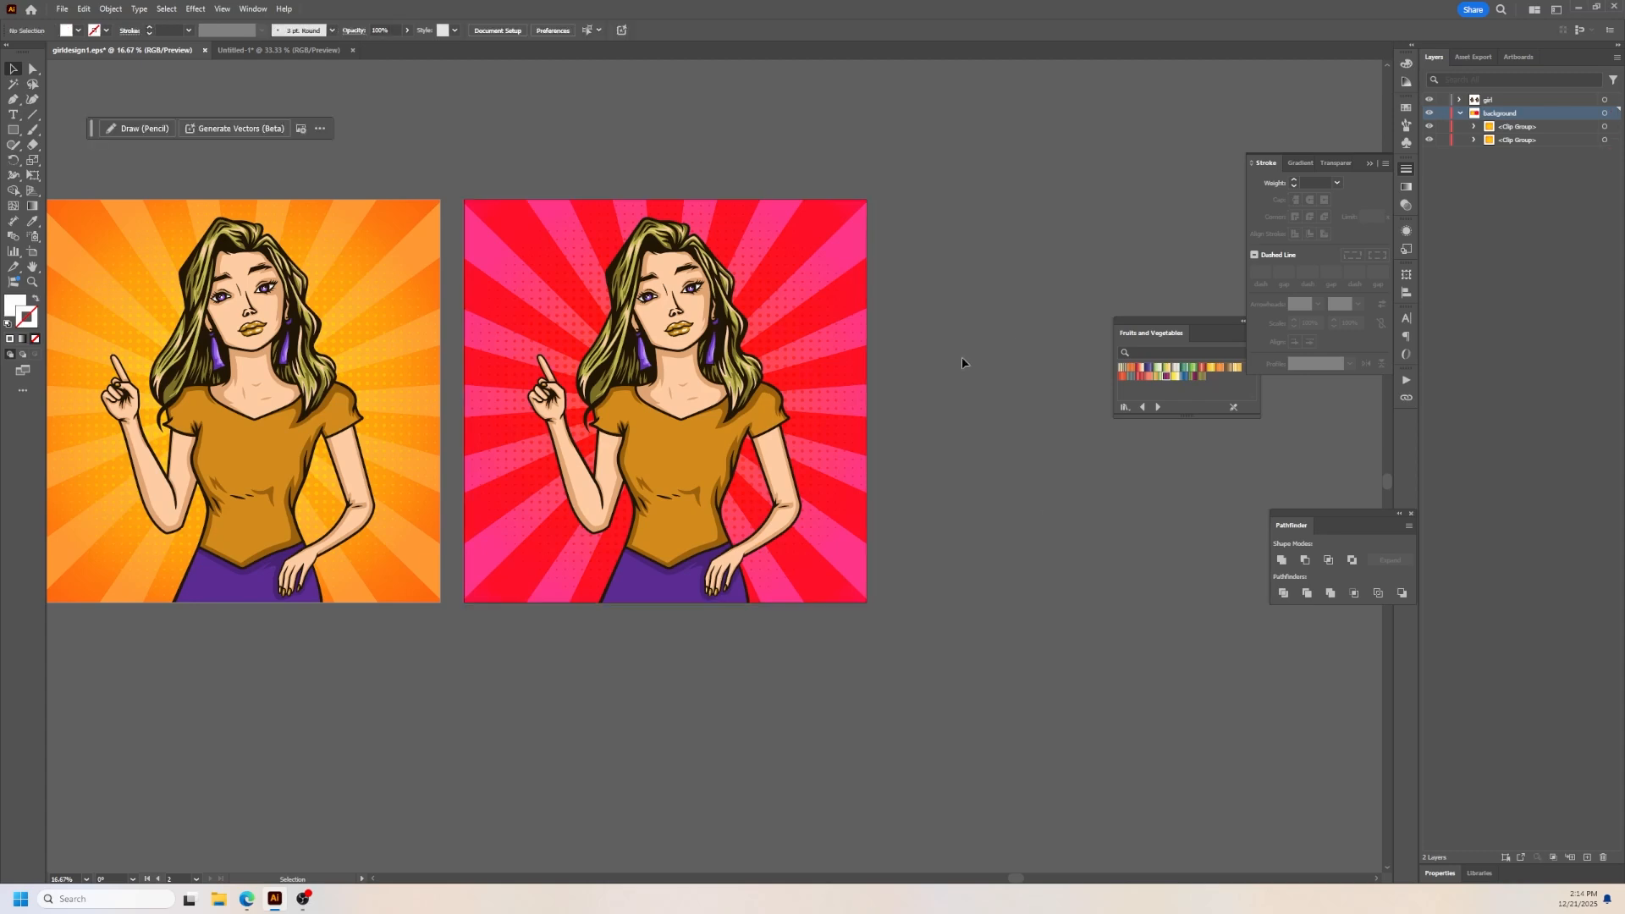
# Step: Open the advanced recolour options for the copied girl and protect the first three skin-tone rows from recolouring
pyautogui.click(720, 441)
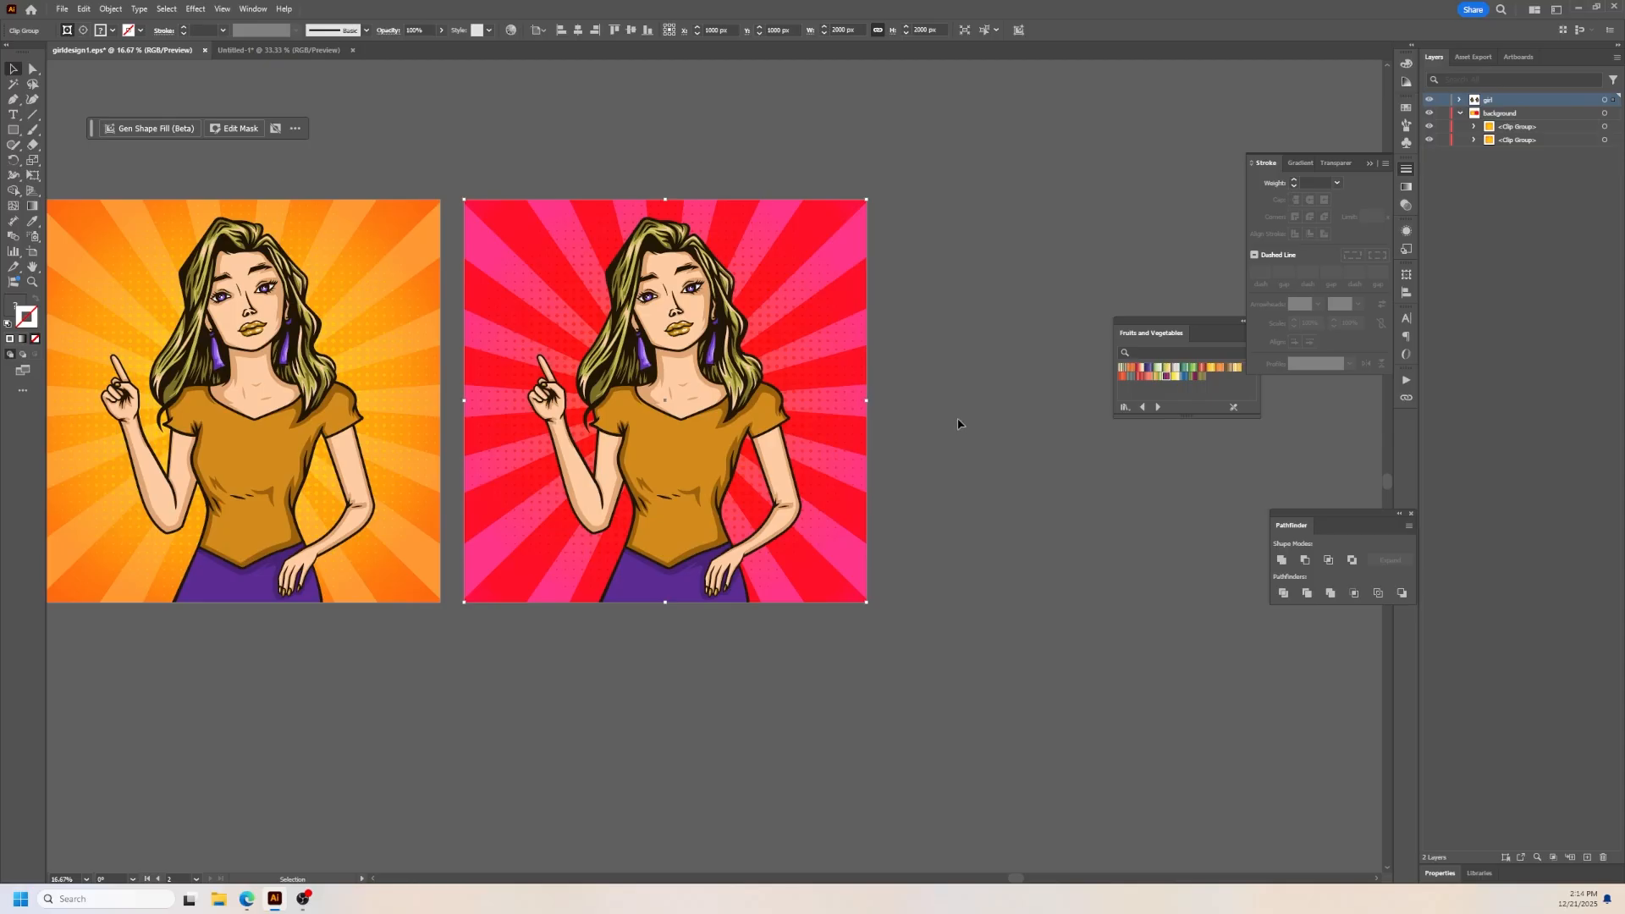
pyautogui.click(509, 32)
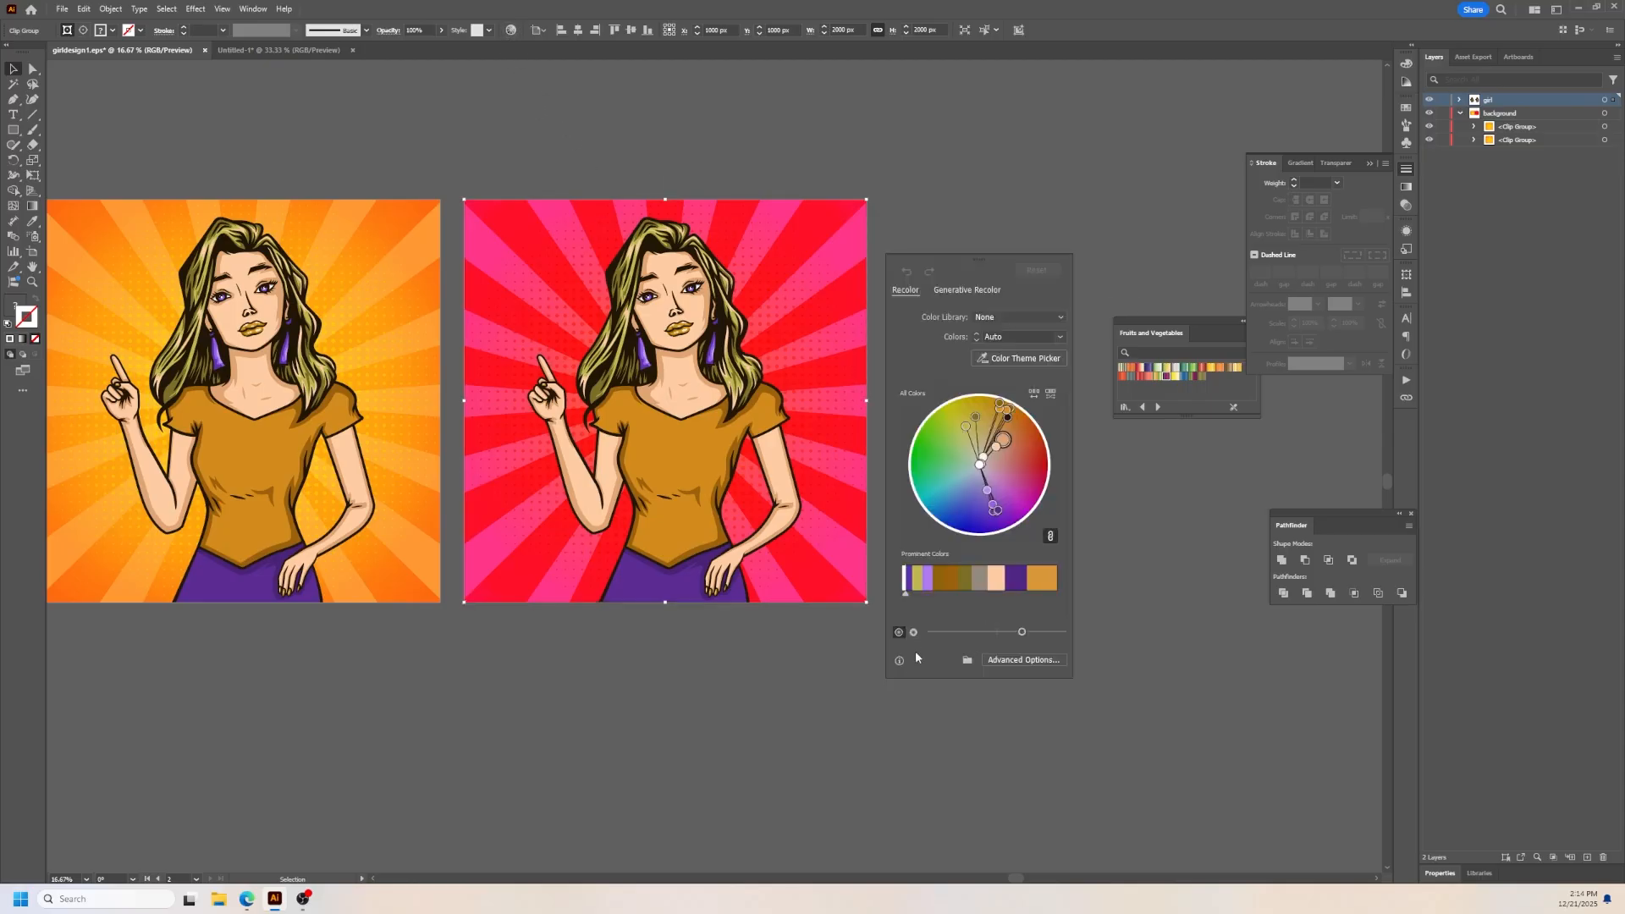
pyautogui.click(994, 661)
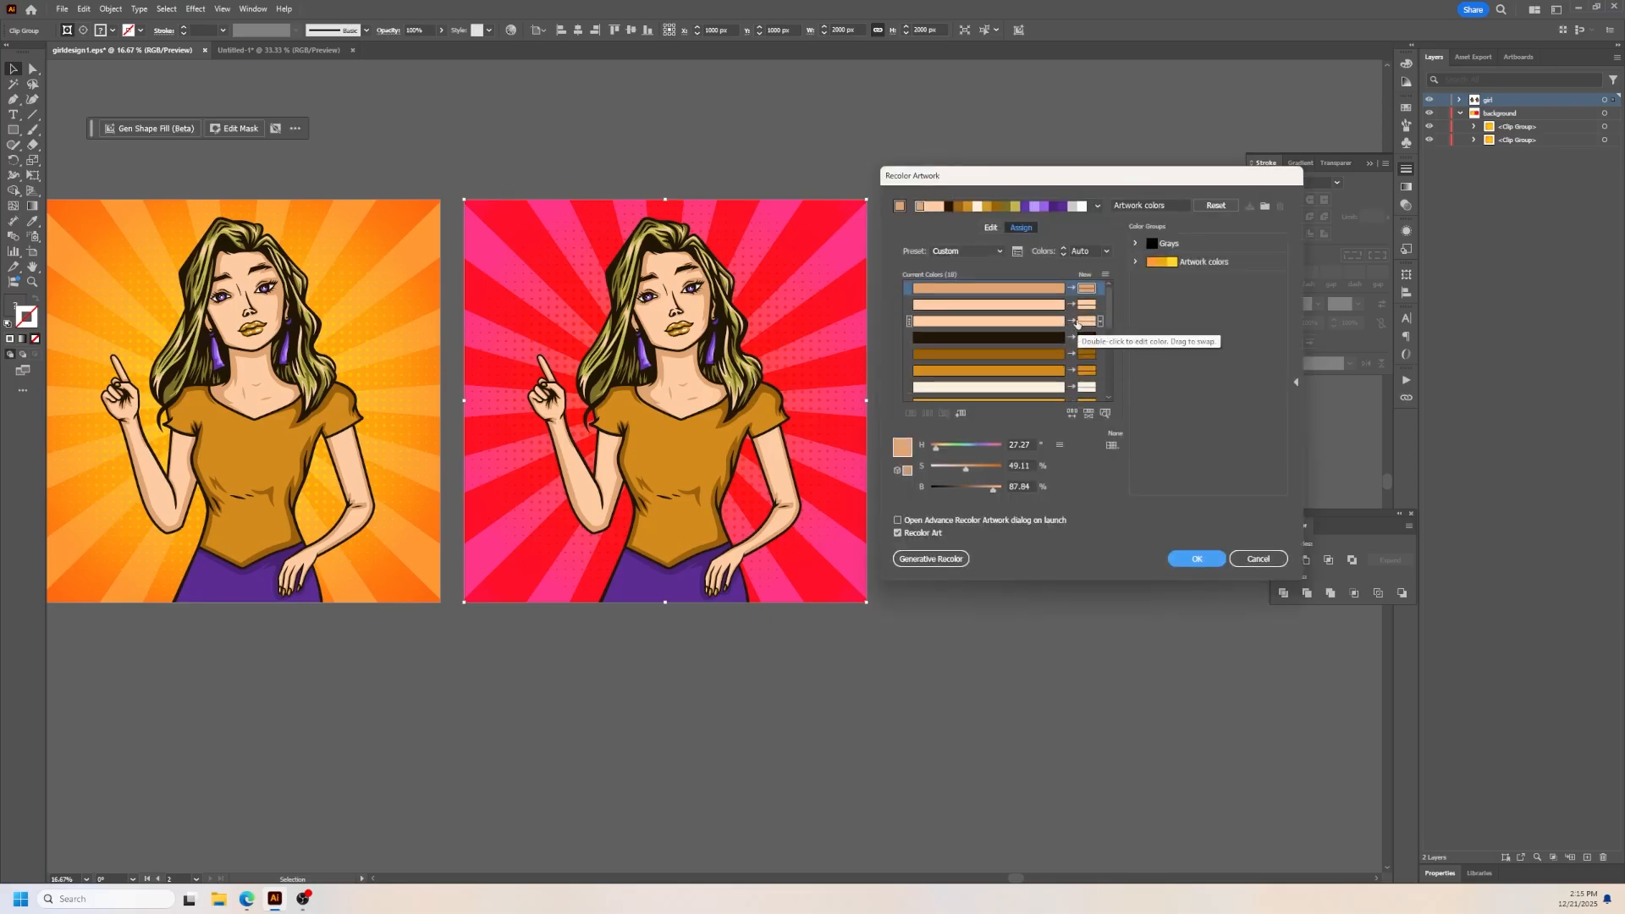
pyautogui.scroll(-3, 1068, 337)
pyautogui.scroll(5, 1070, 341)
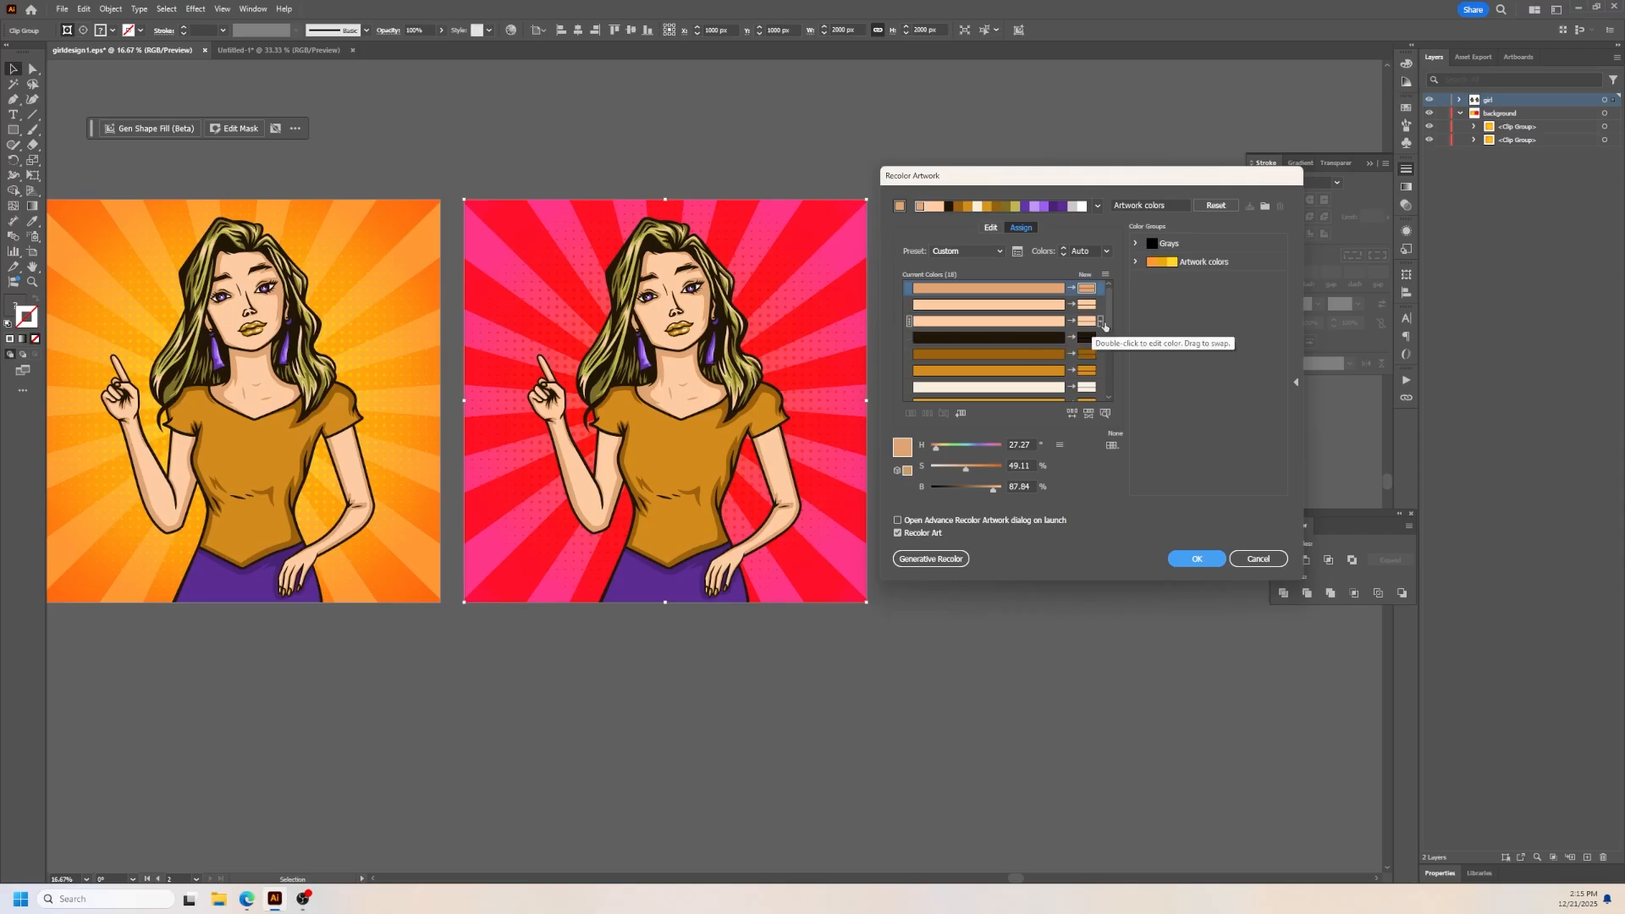
pyautogui.click(1072, 321)
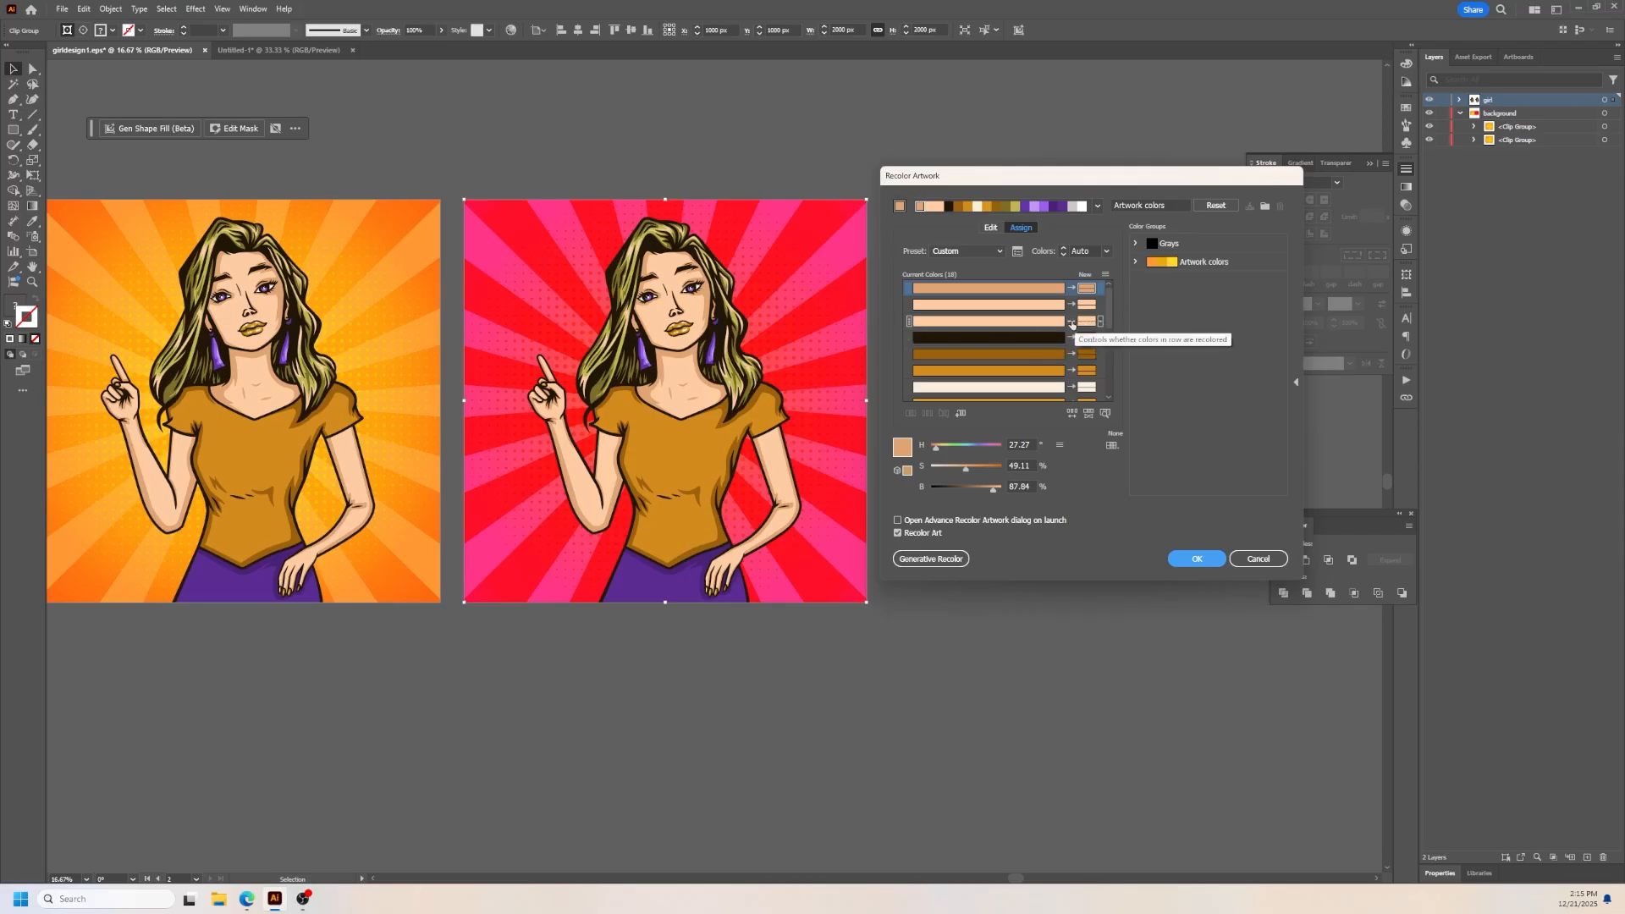
pyautogui.click(1072, 305)
pyautogui.click(1072, 288)
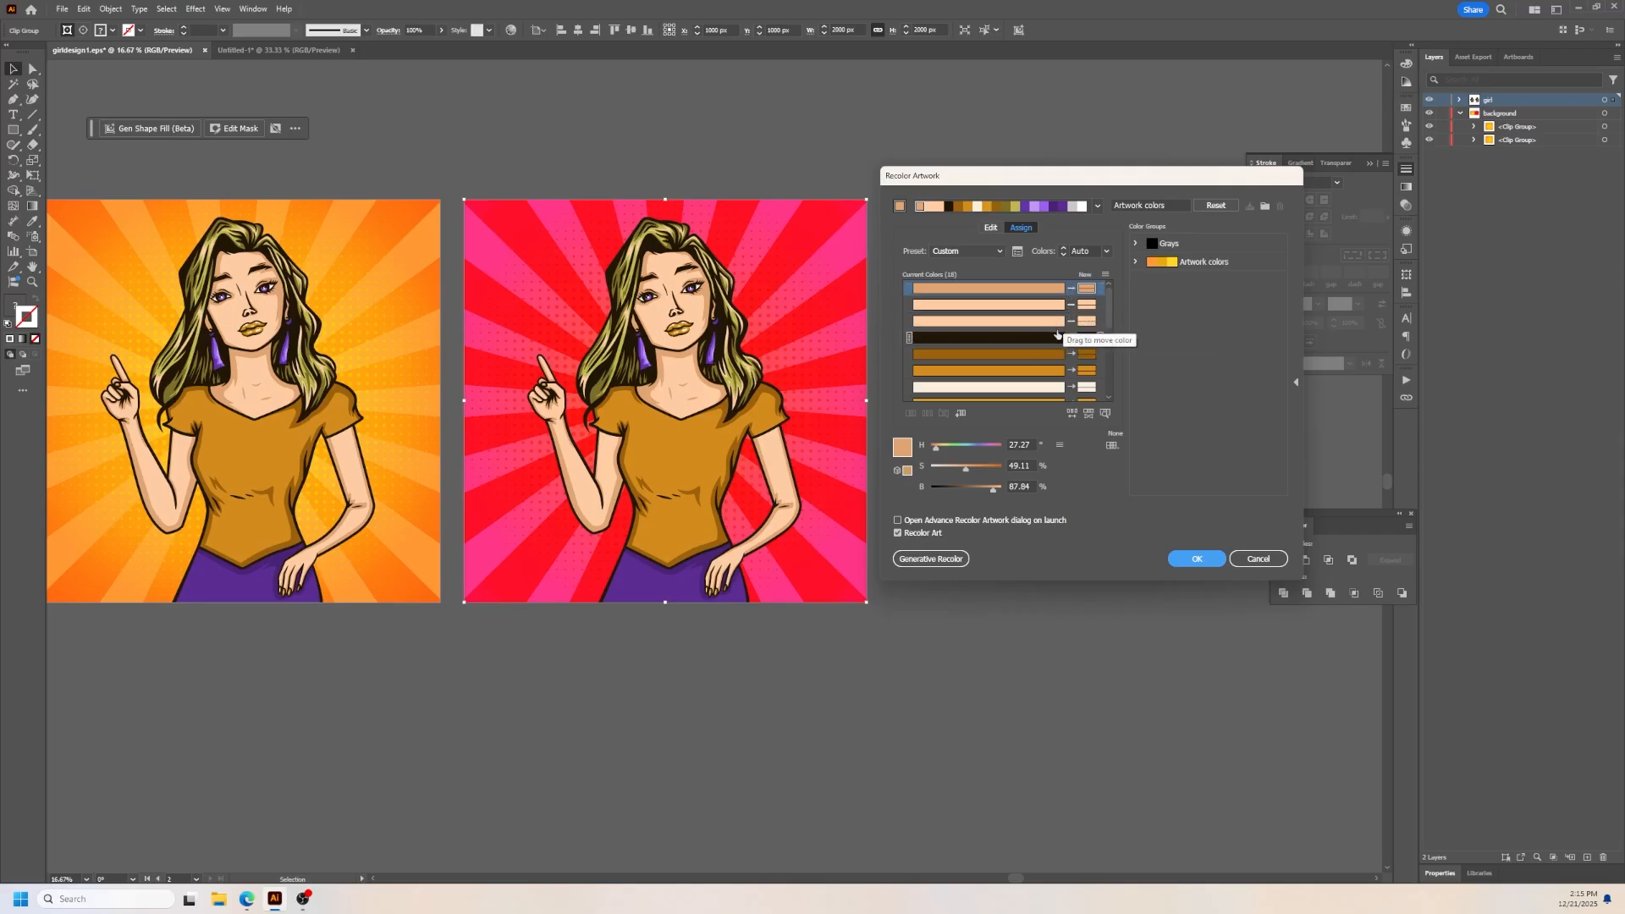
pyautogui.scroll(-1, 1062, 334)
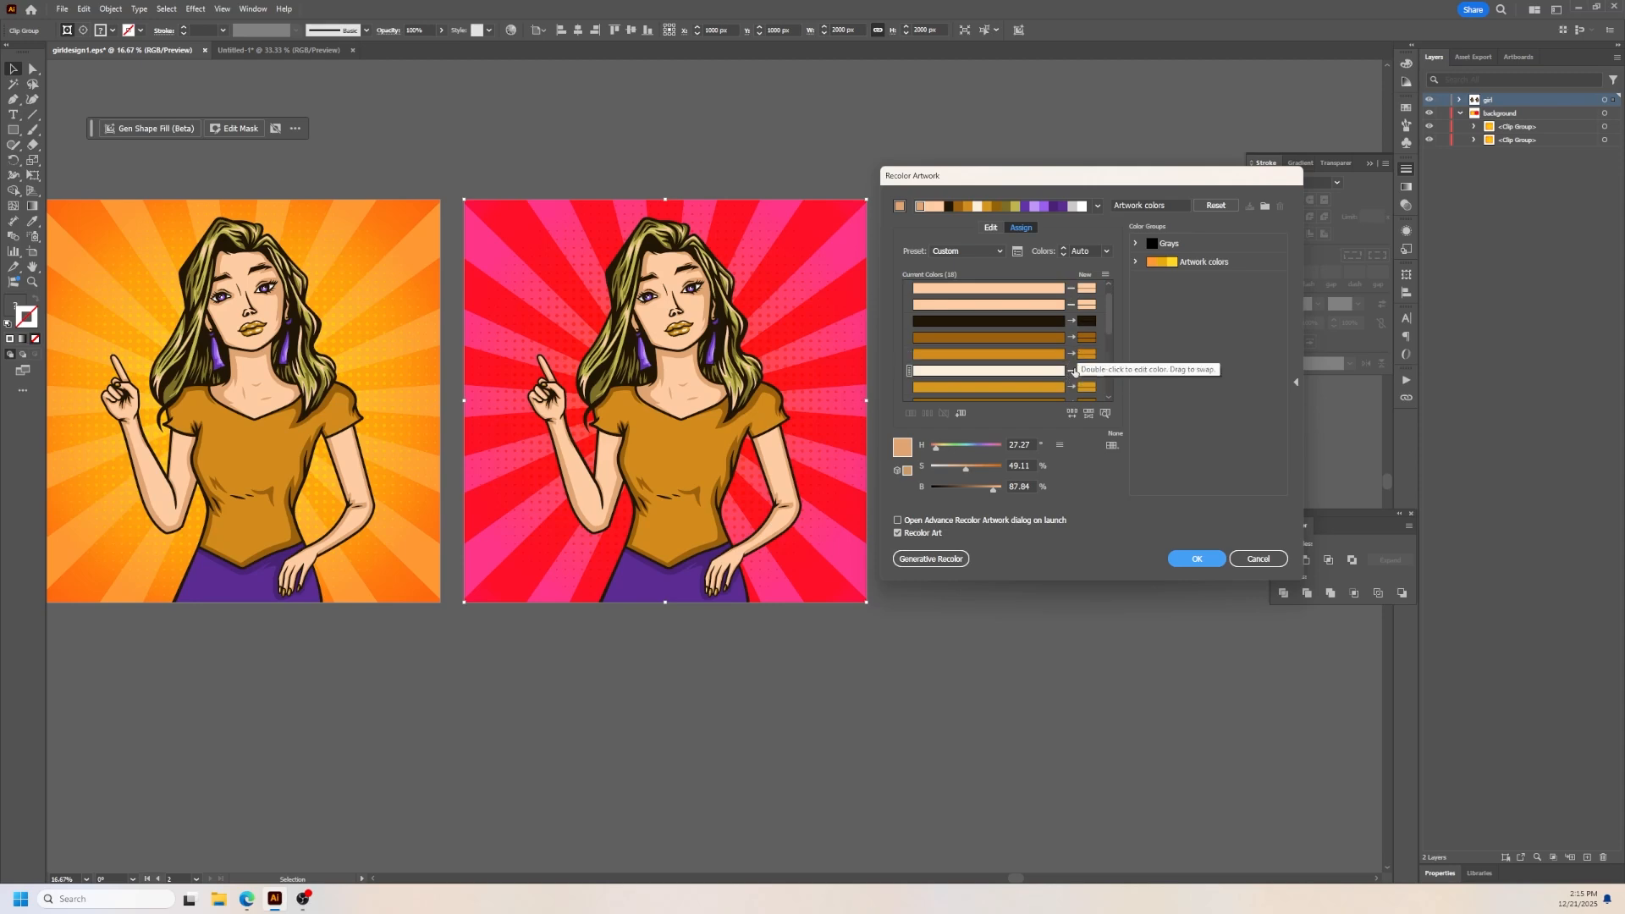
pyautogui.scroll(1, 1063, 356)
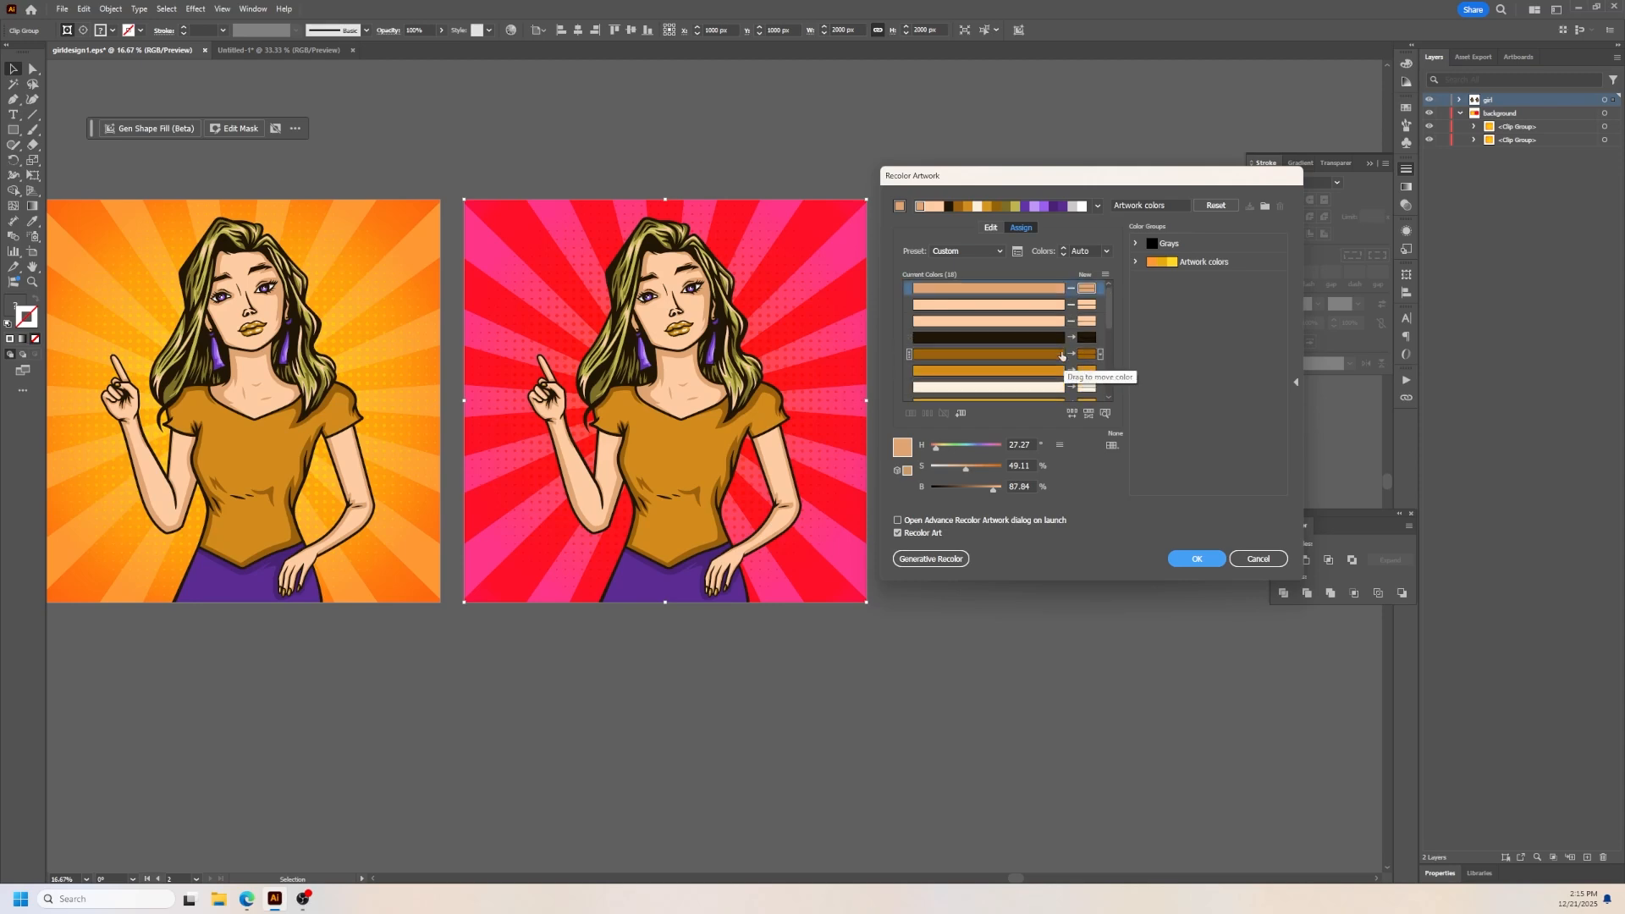
# Step: Shift the copied girl's linked colours to a violet top, purple hair and green skirt, apply them, and deselect the artwork
pyautogui.click(989, 228)
pyautogui.moveTo(1036, 317); pyautogui.dragTo(1031, 387)
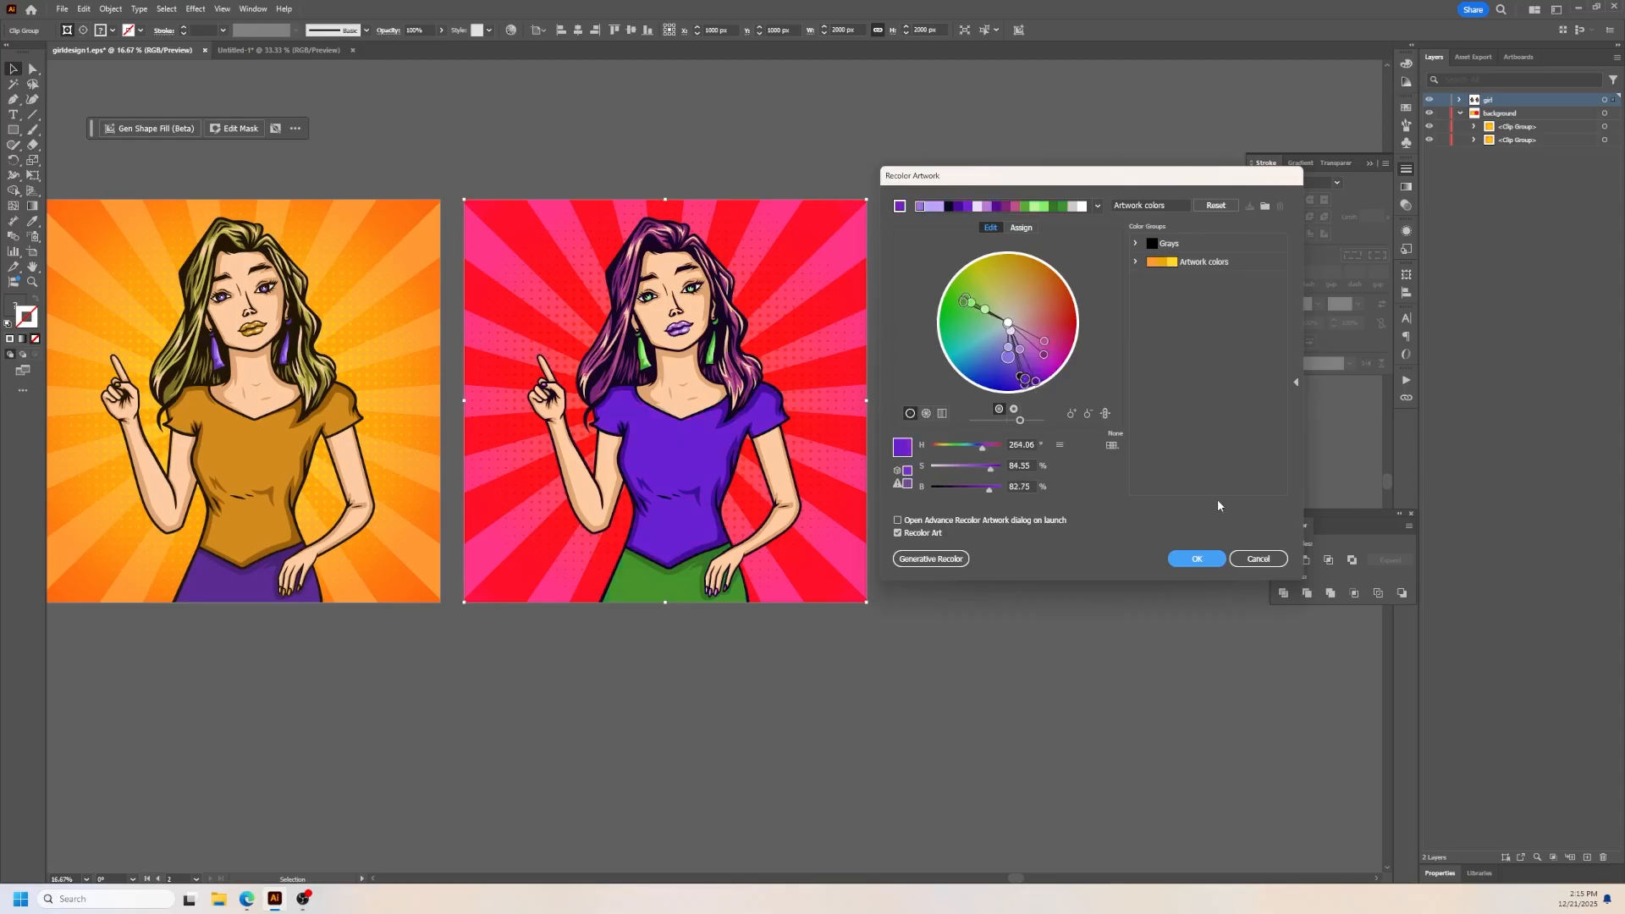
pyautogui.click(1196, 559)
pyautogui.scroll(-2, 1033, 526)
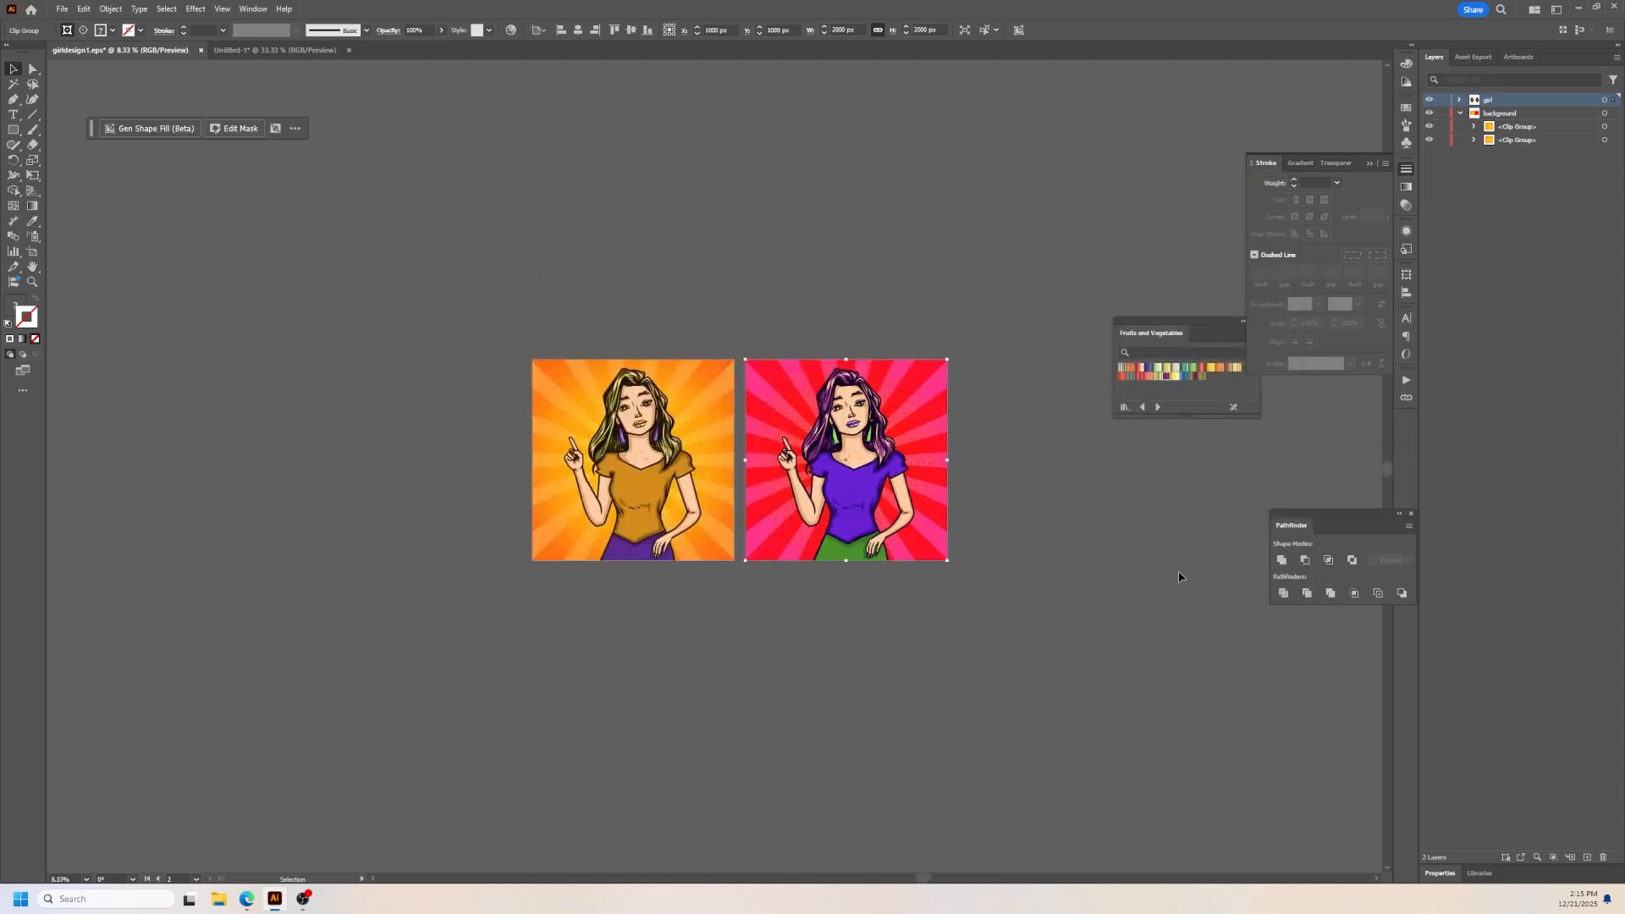
pyautogui.scroll(1, 1086, 516)
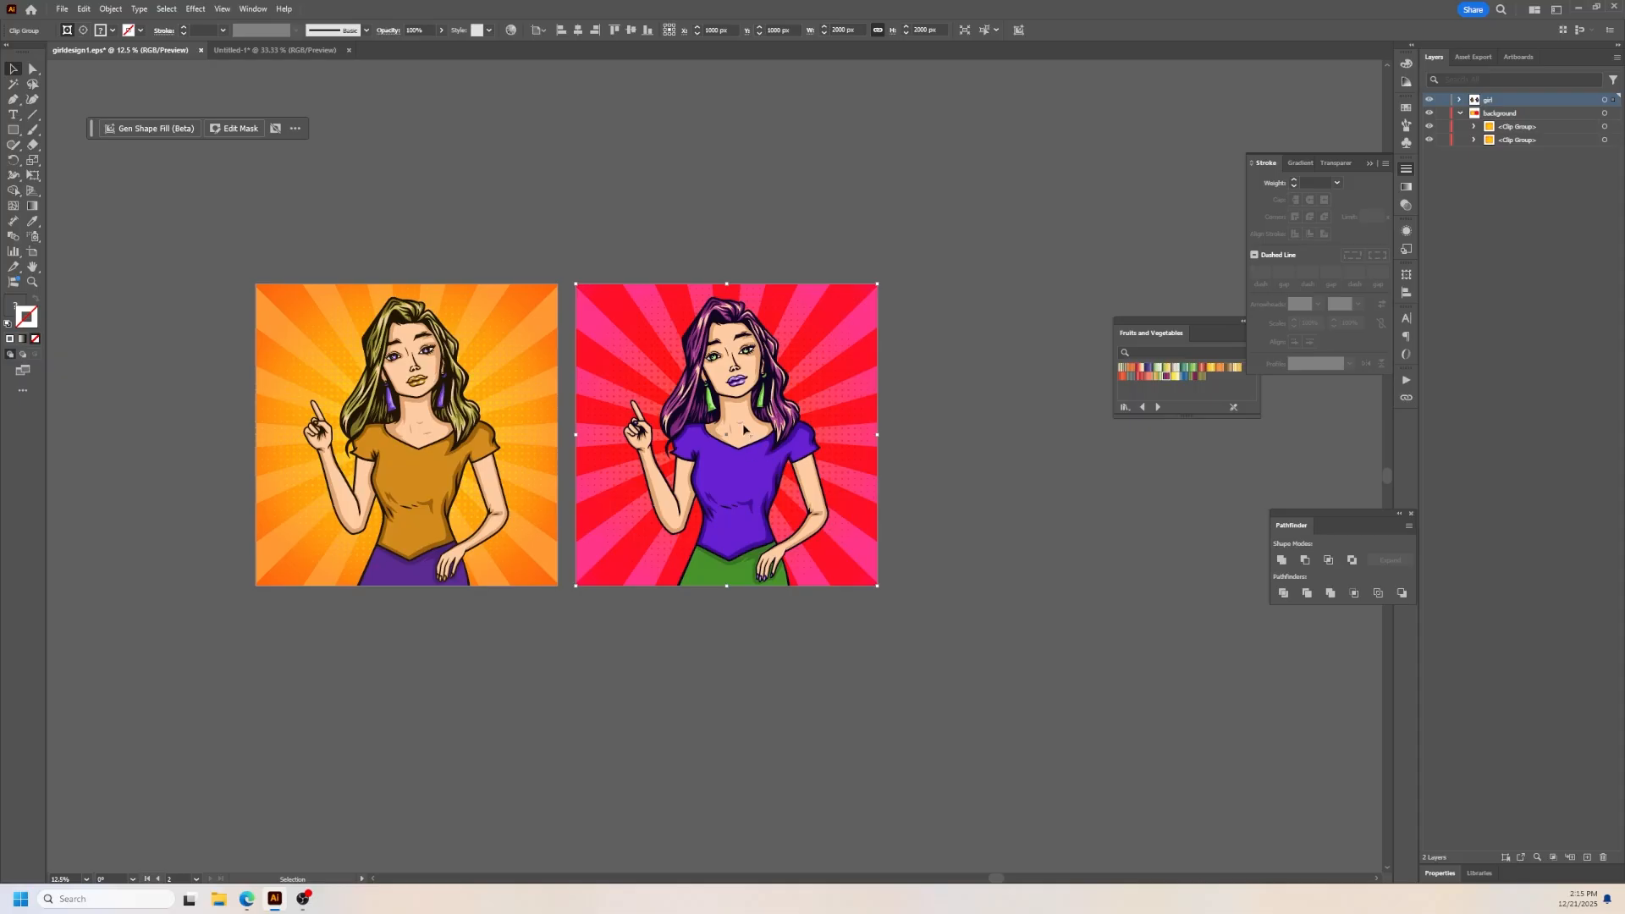
pyautogui.click(906, 424)
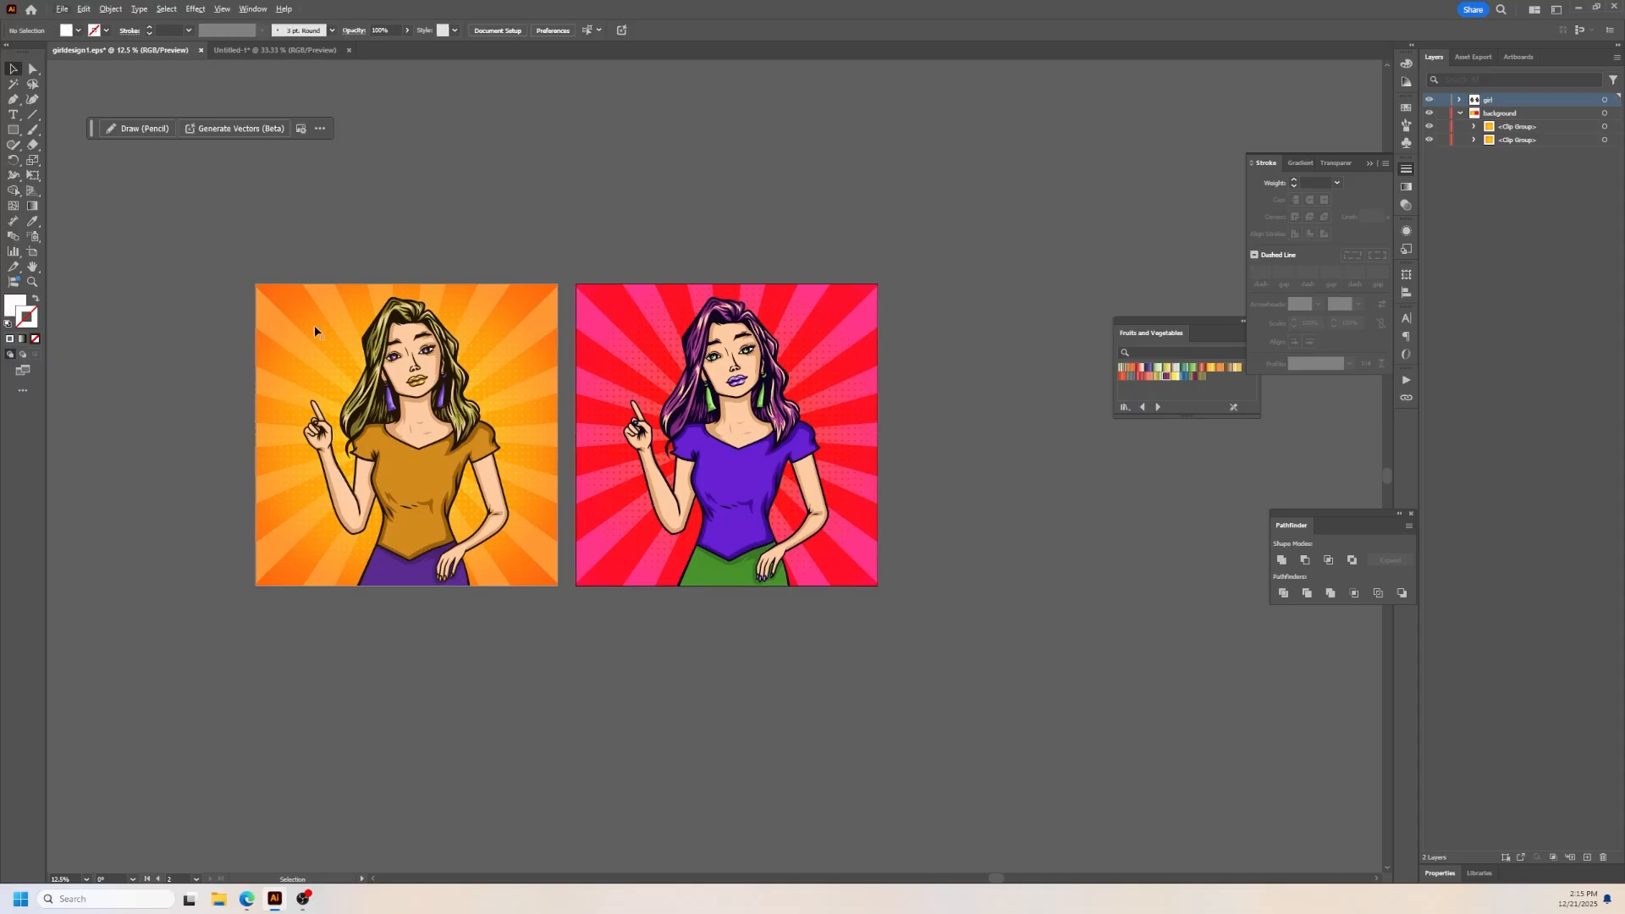
# Step: Duplicate the red-and-pink artboard with its artwork to its right, leaving a small gap, and return to the Selection tool
pyautogui.click(31, 259)
pyautogui.moveTo(741, 455); pyautogui.dragTo(1021, 465)
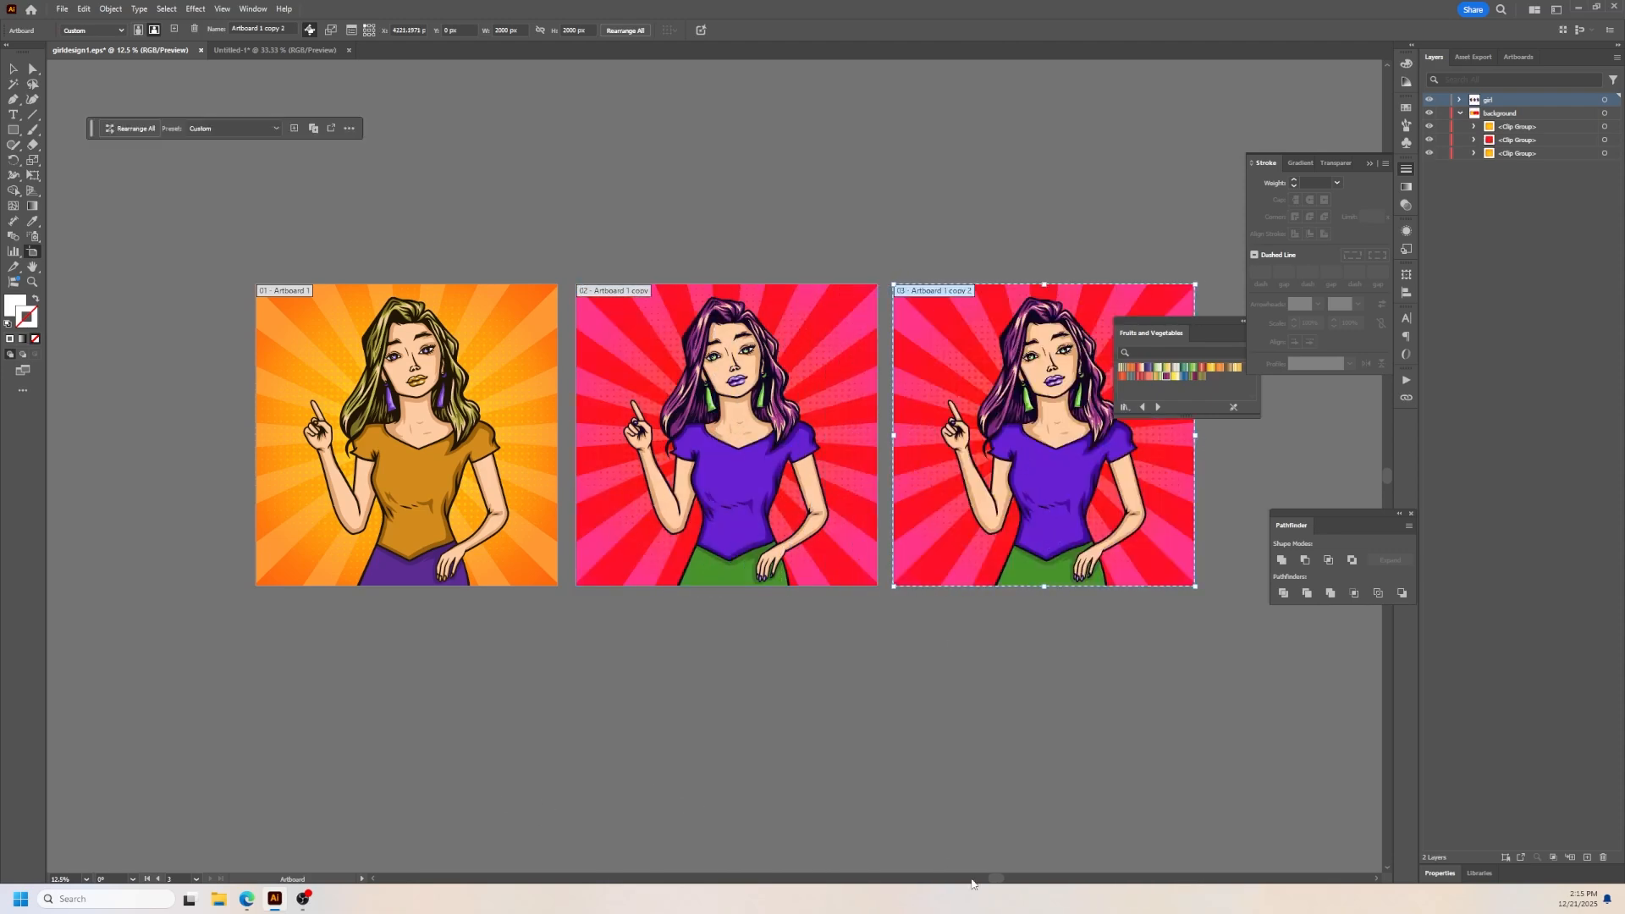
pyautogui.hscroll(-5, 988, 883)
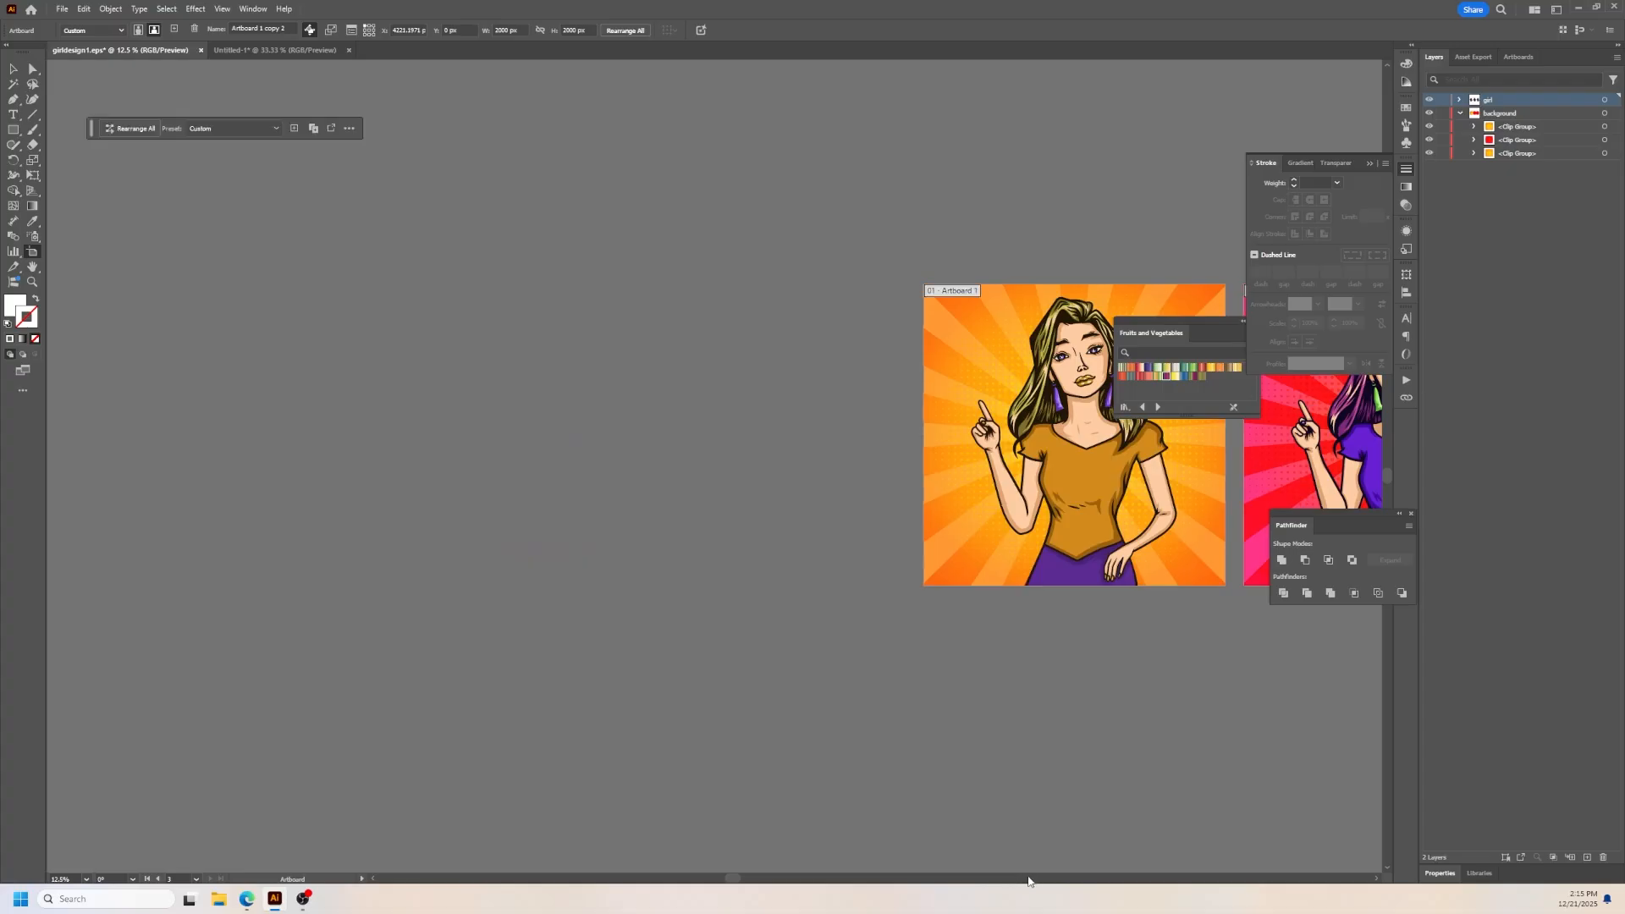
pyautogui.moveTo(733, 878); pyautogui.dragTo(1053, 849)
pyautogui.click(905, 476)
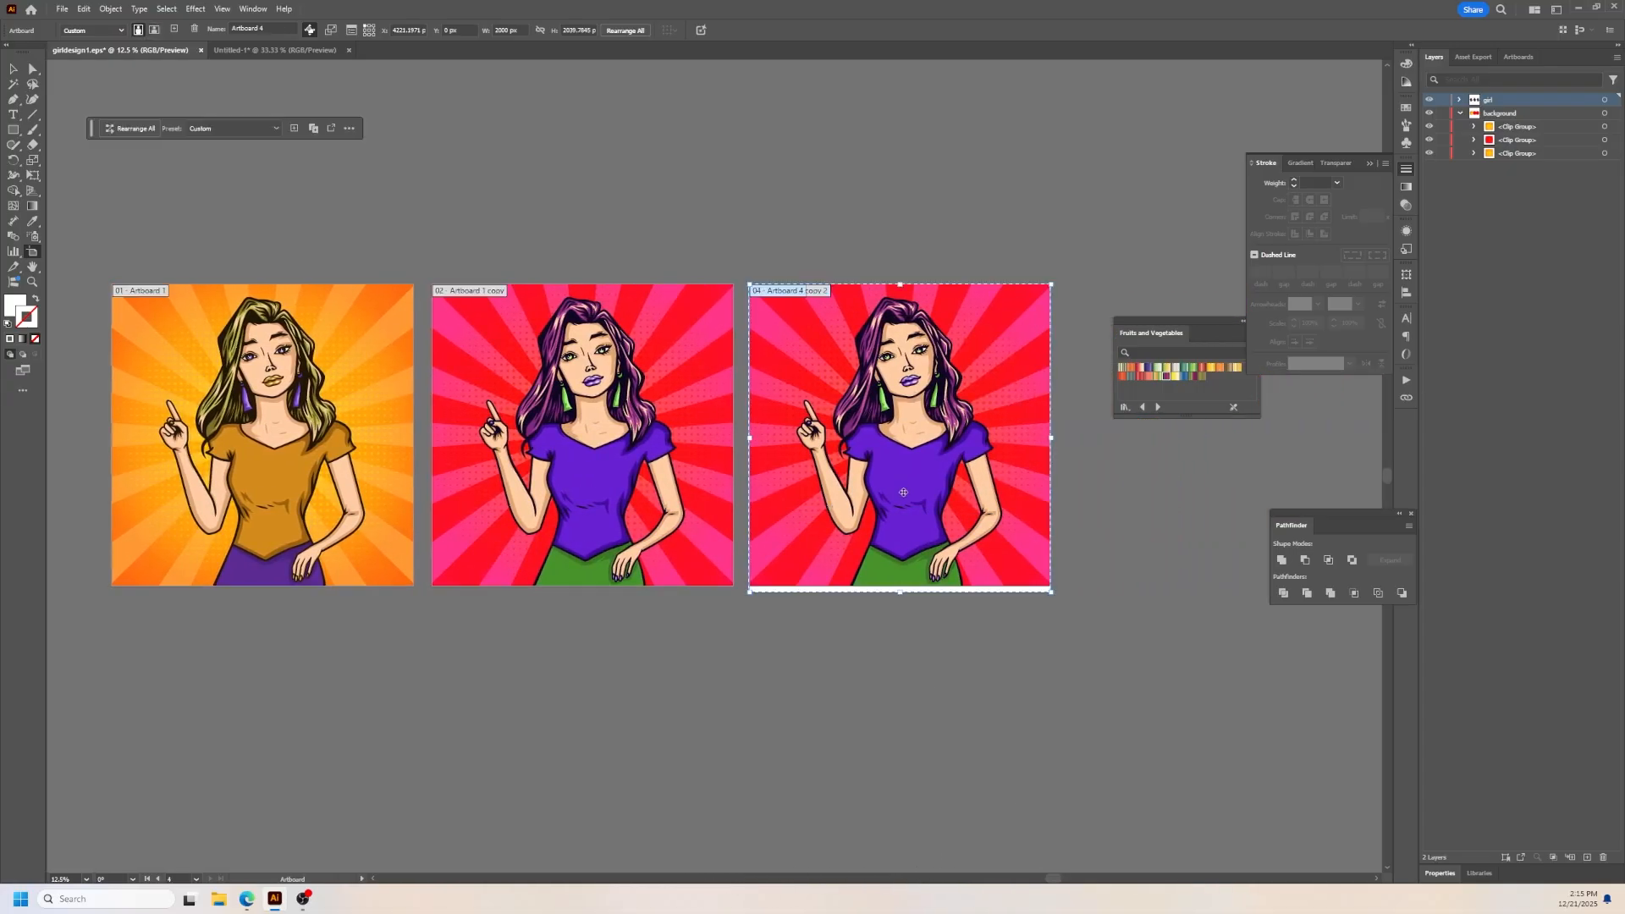
pyautogui.press('v')
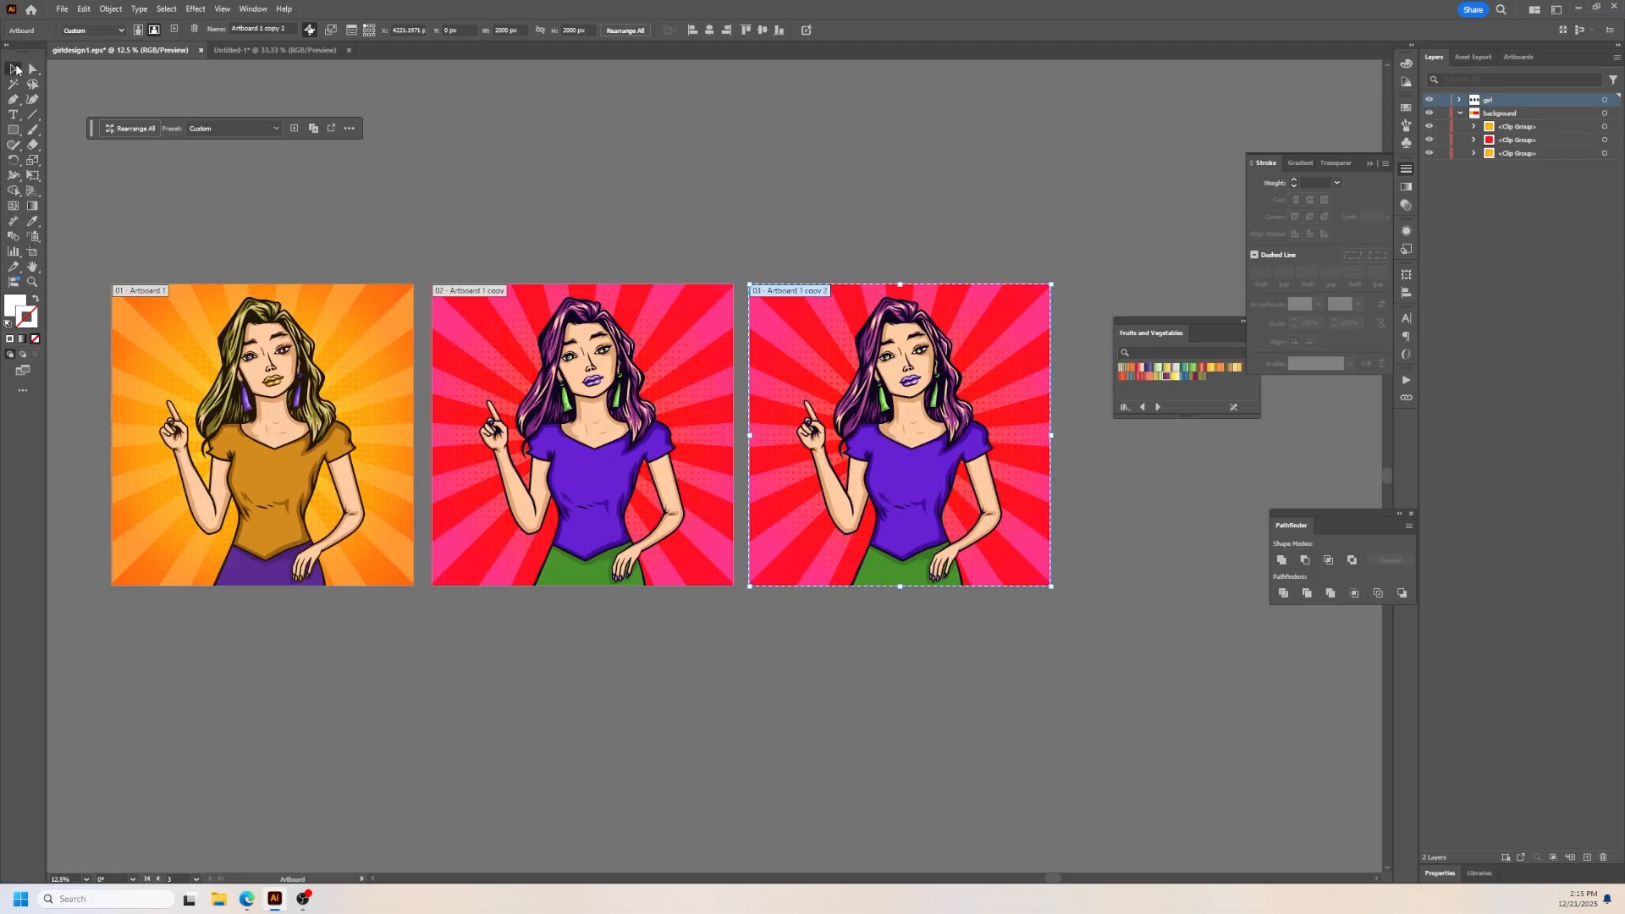
# Step: Open the advanced recolour options for the girl on the third artboard and exclude the upper green rows from recolouring
pyautogui.scroll(1, 1124, 464)
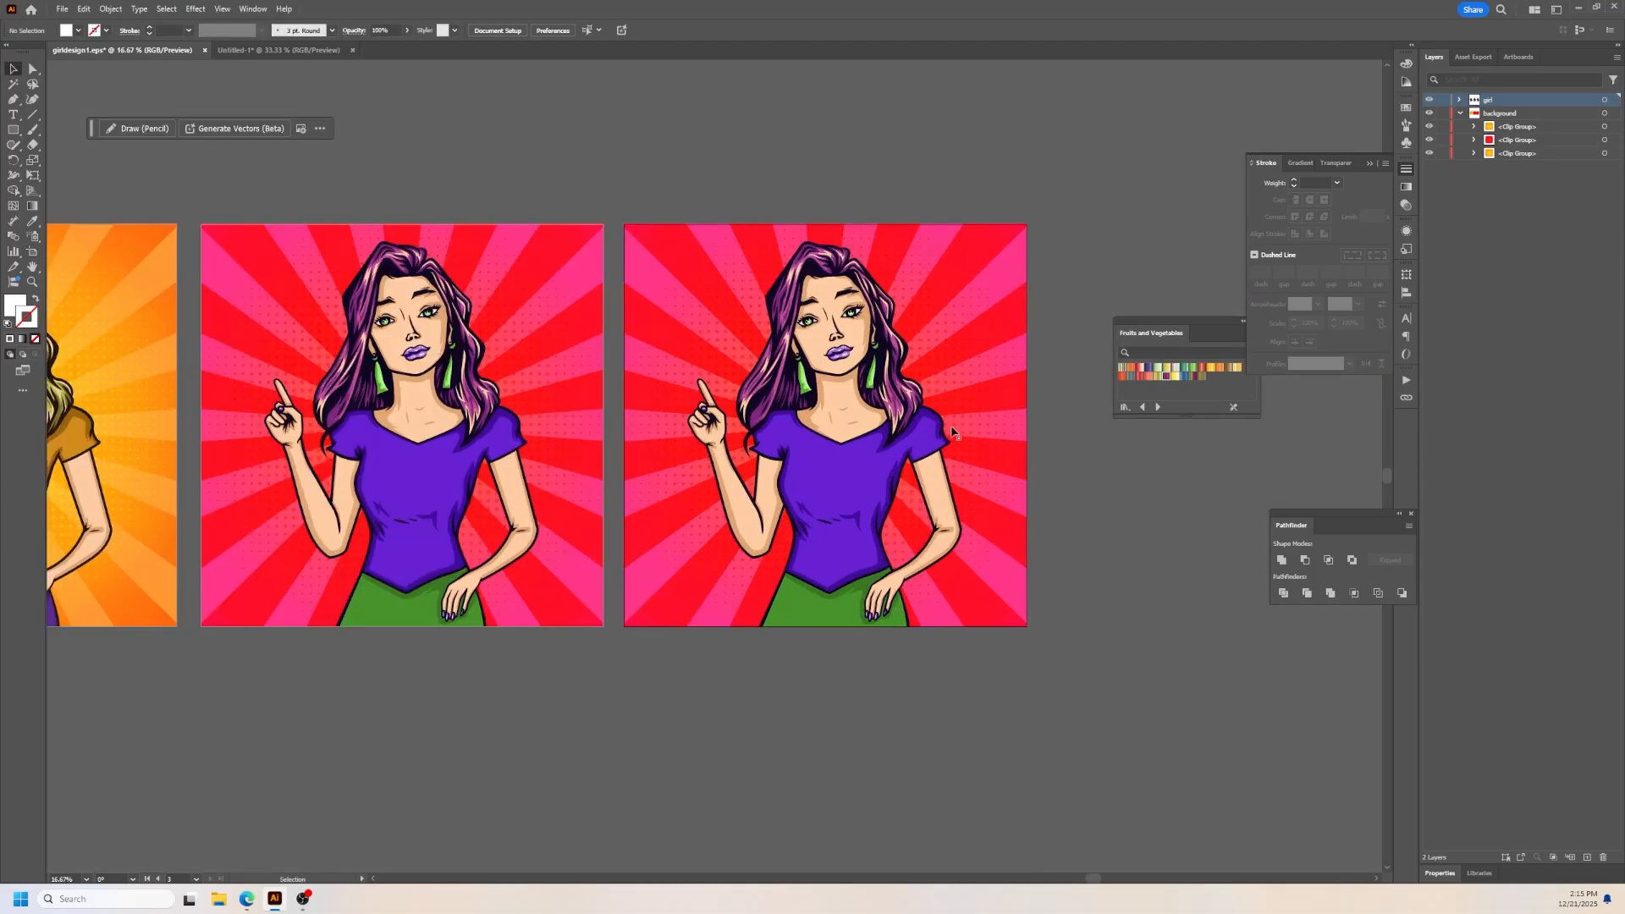
pyautogui.click(842, 433)
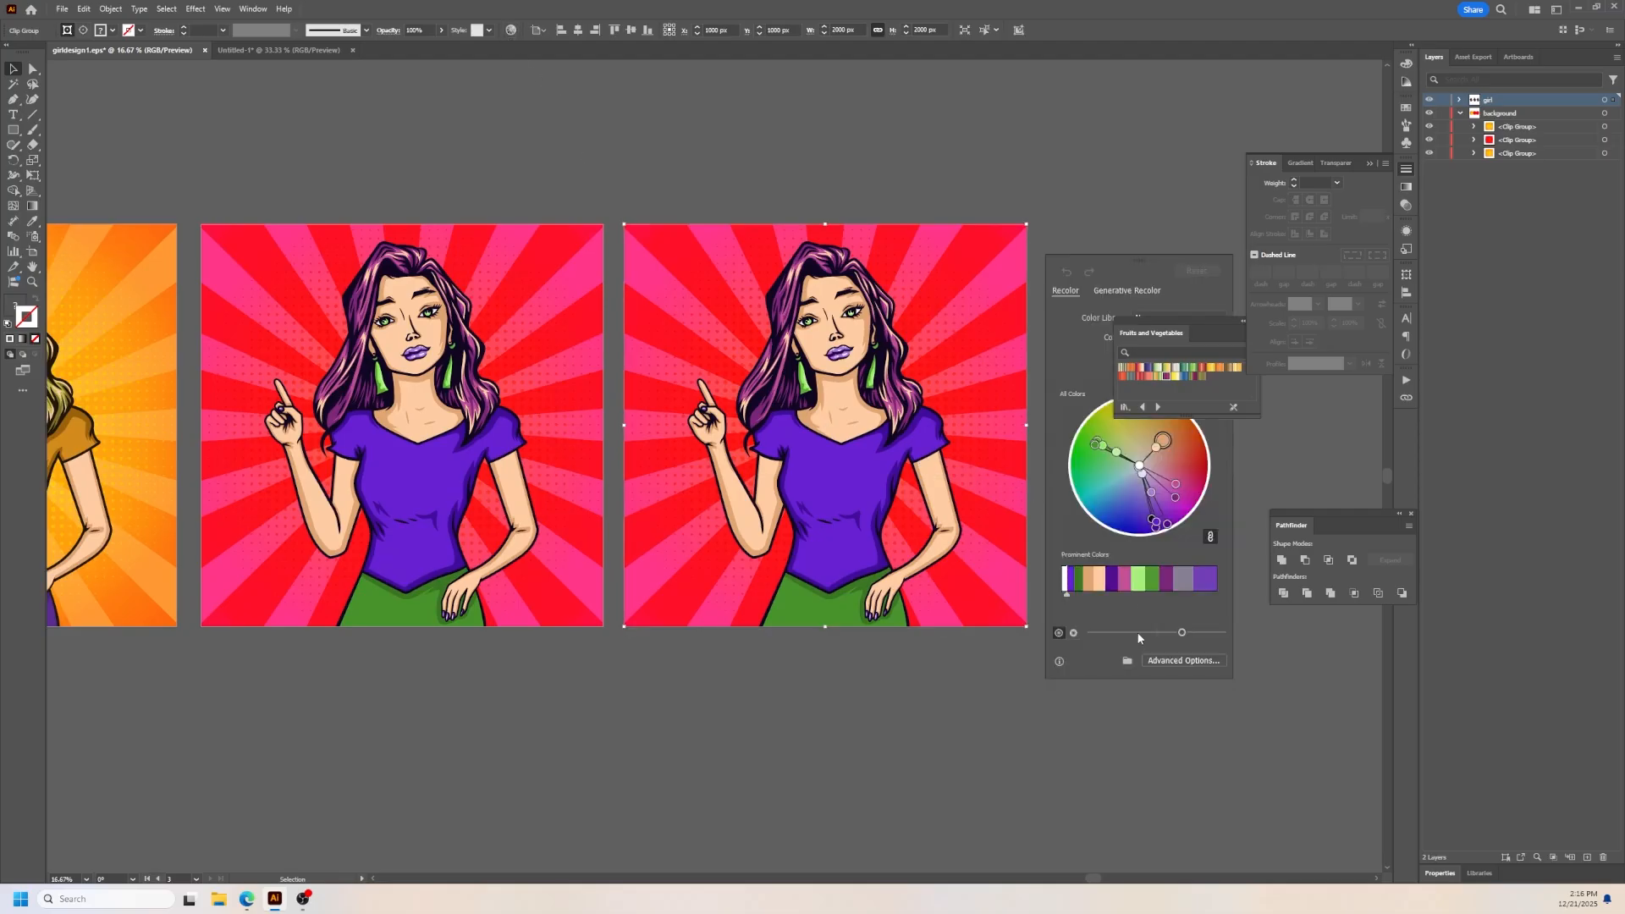
pyautogui.click(1157, 662)
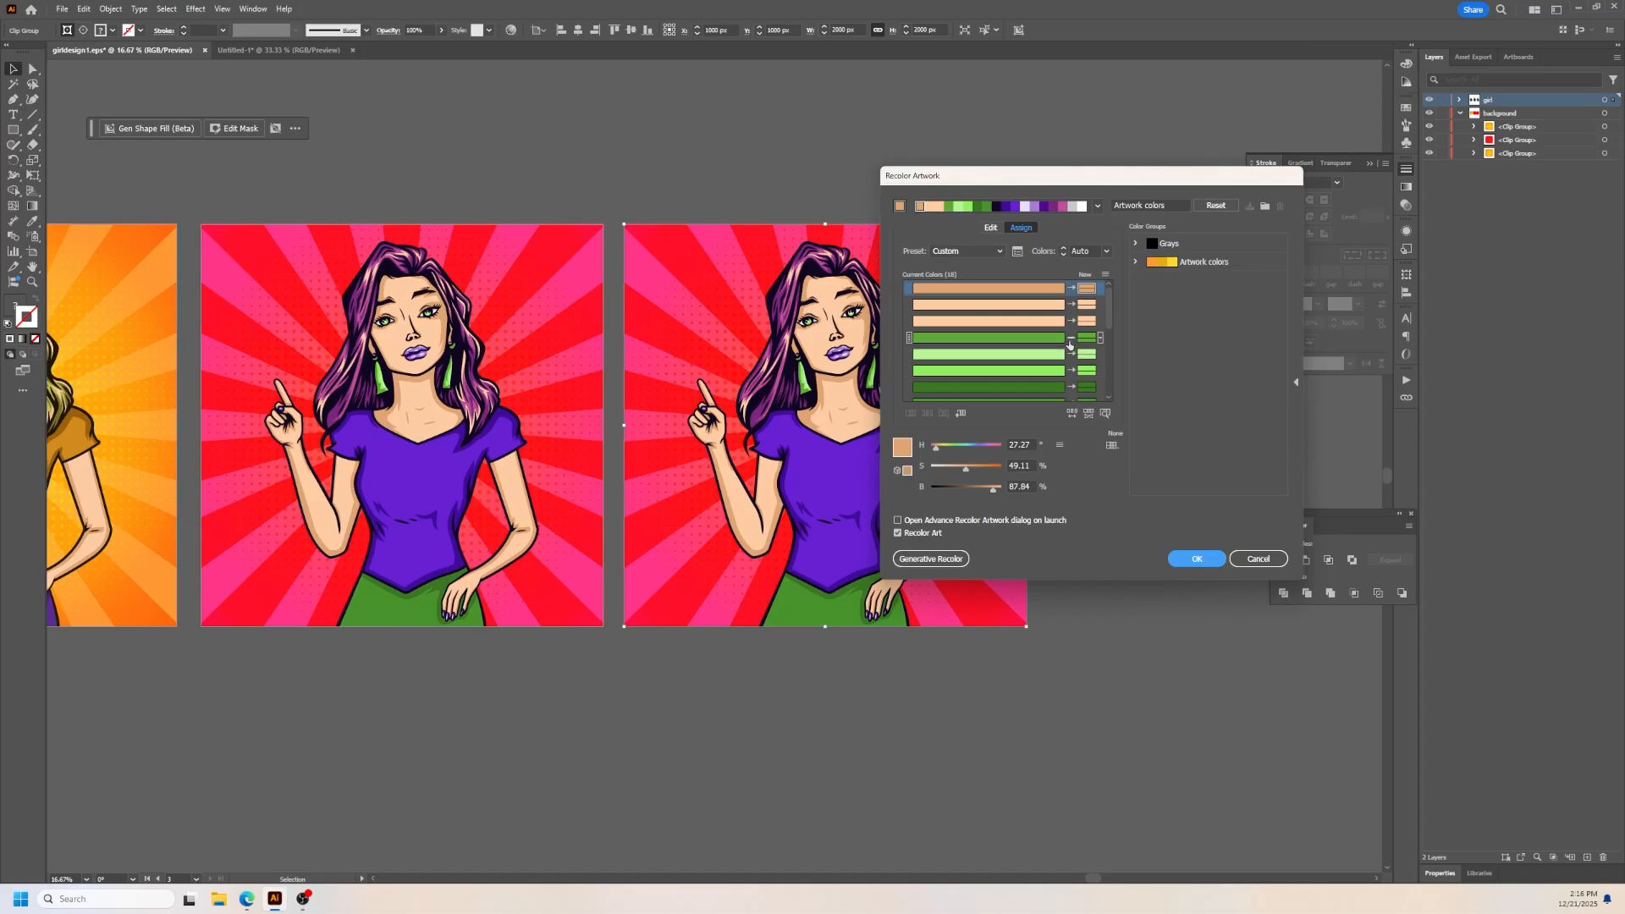
pyautogui.click(1071, 355)
pyautogui.click(1071, 371)
pyautogui.scroll(-1, 1071, 376)
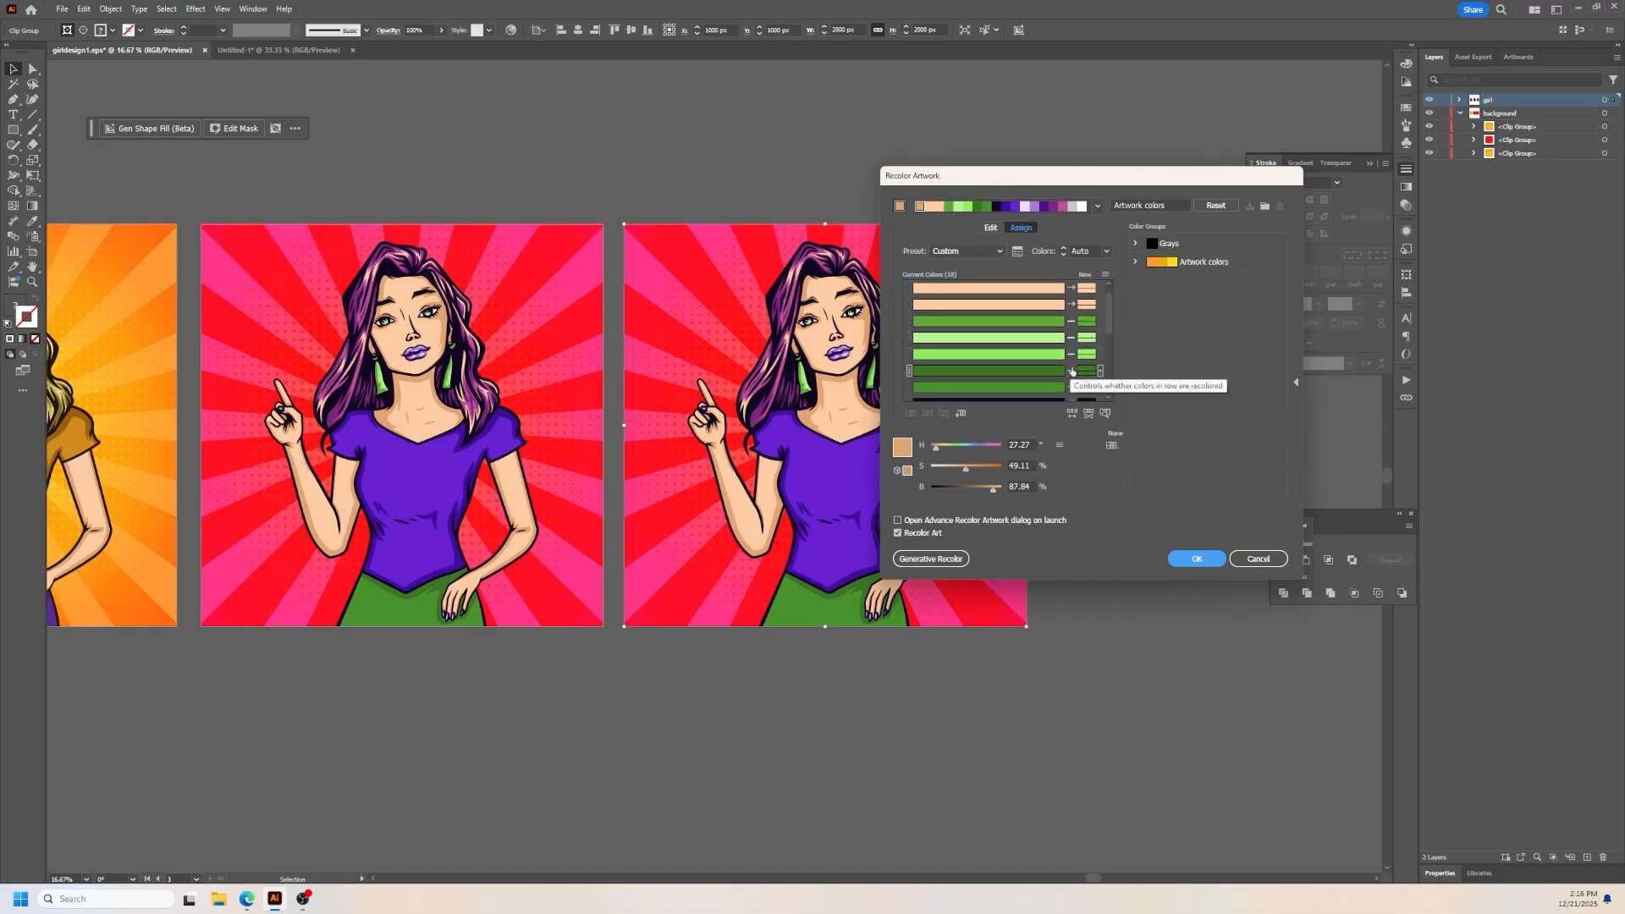
pyautogui.scroll(-5, 1071, 371)
# Step: Exclude the violet, lavender, purple, pink, grey and white rows from recolouring
pyautogui.click(1071, 287)
pyautogui.click(1071, 304)
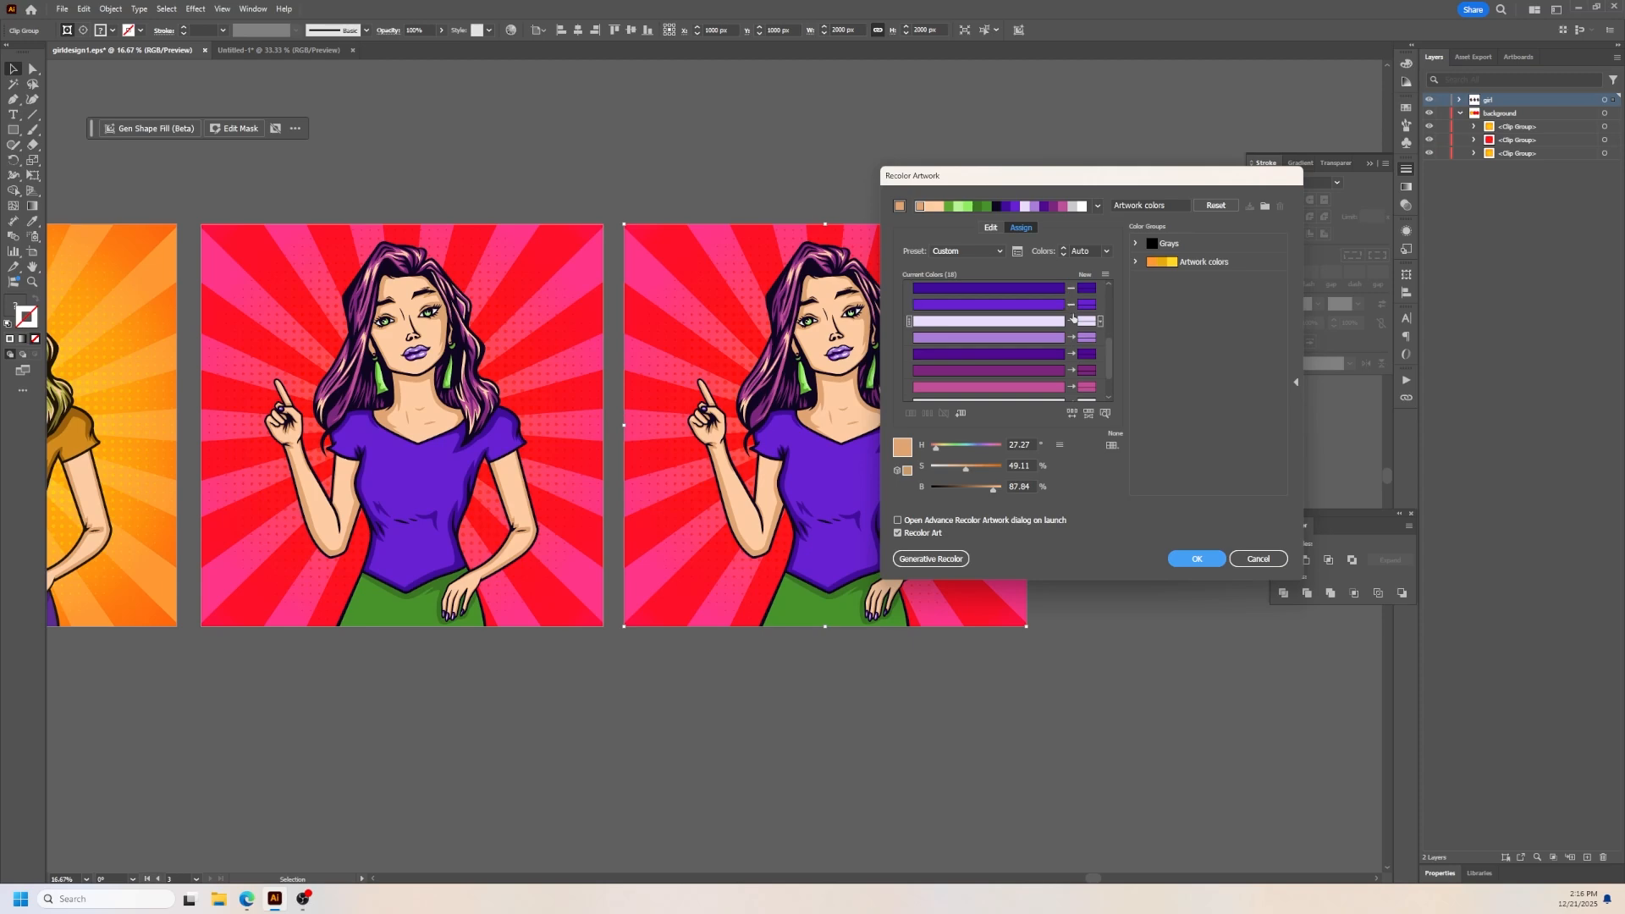
pyautogui.click(1072, 337)
pyautogui.click(1072, 354)
pyautogui.click(1073, 370)
pyautogui.click(1072, 387)
pyautogui.scroll(-2, 1072, 381)
pyautogui.click(1072, 360)
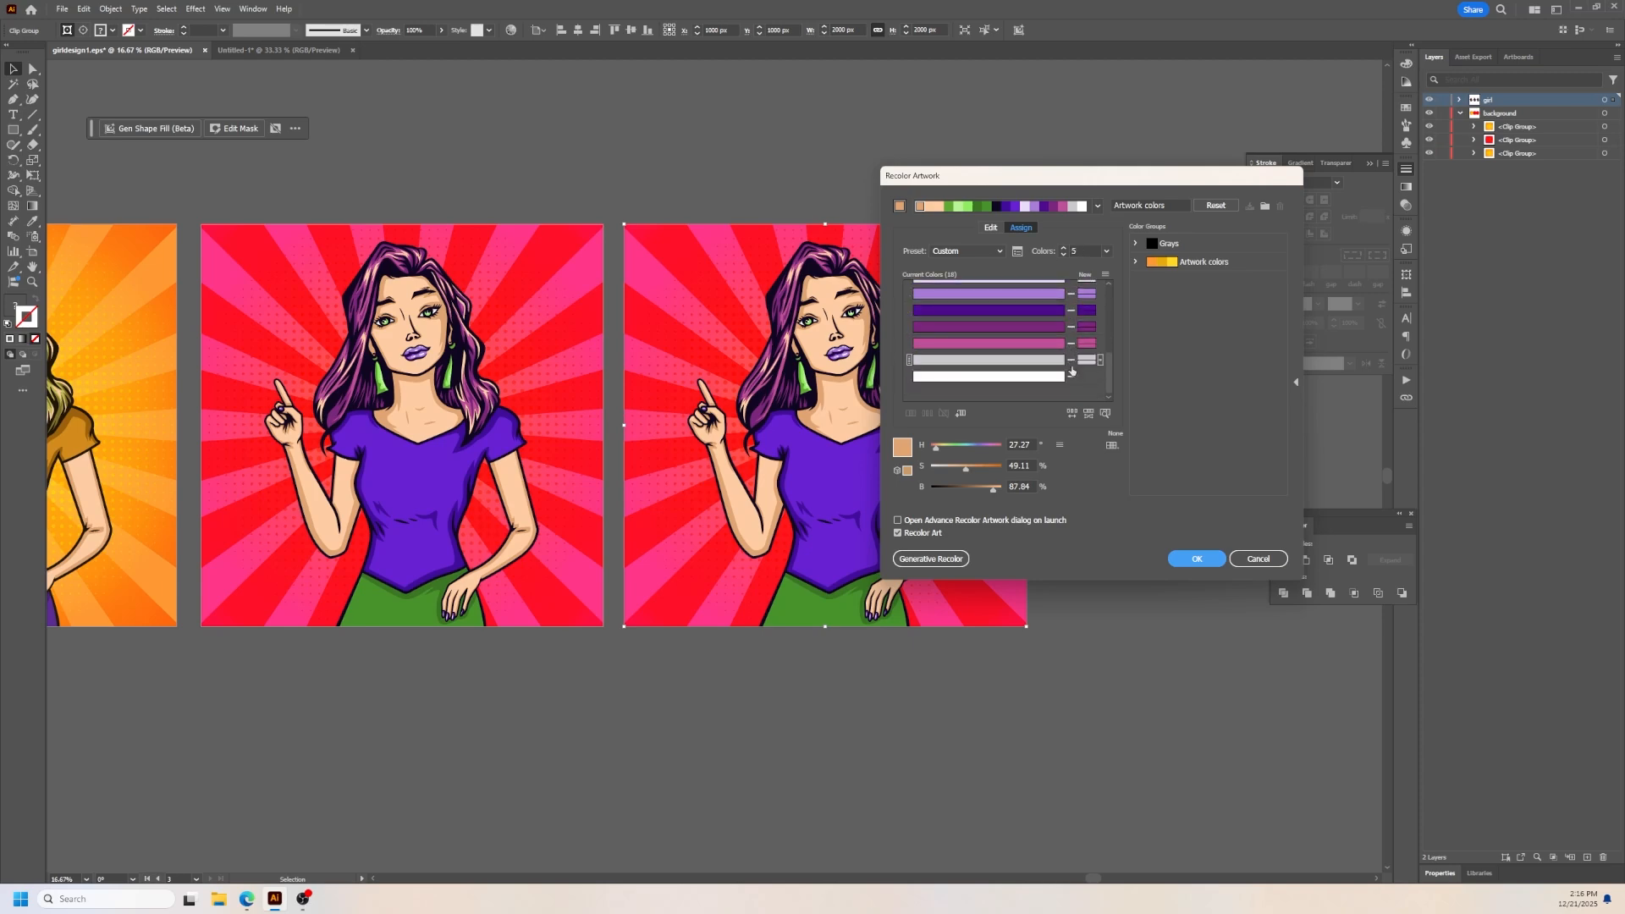
# Step: Exclude the remaining dark green and black rows, leaving only the three skin-tone rows to recolour
pyautogui.scroll(7, 1072, 371)
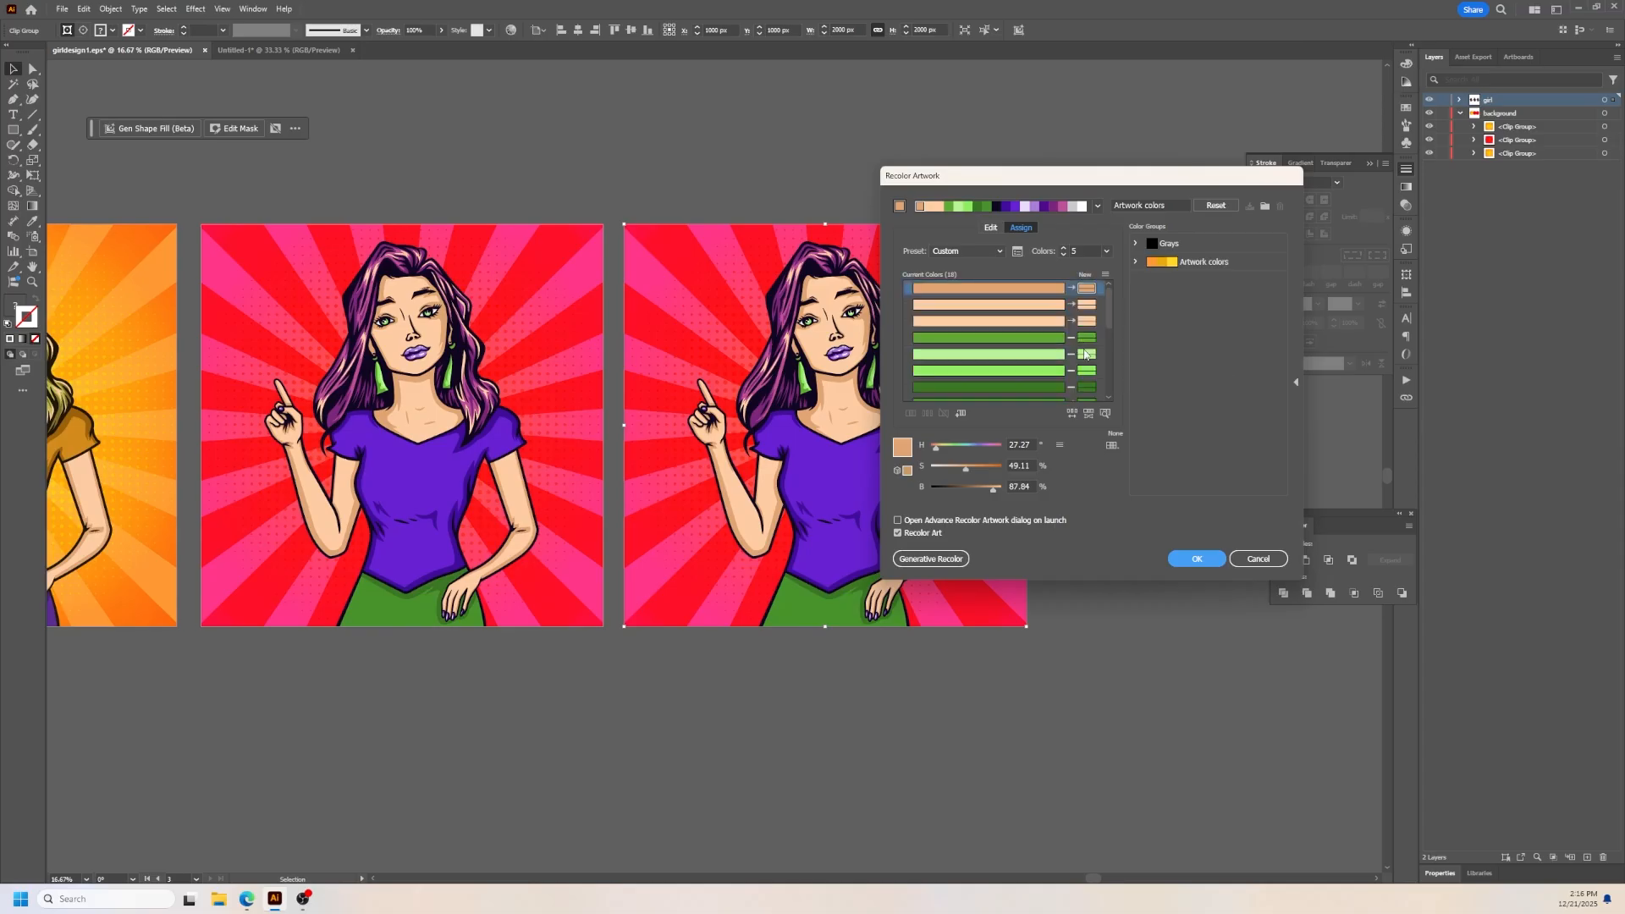
pyautogui.scroll(-8, 1085, 354)
pyautogui.scroll(1, 1075, 330)
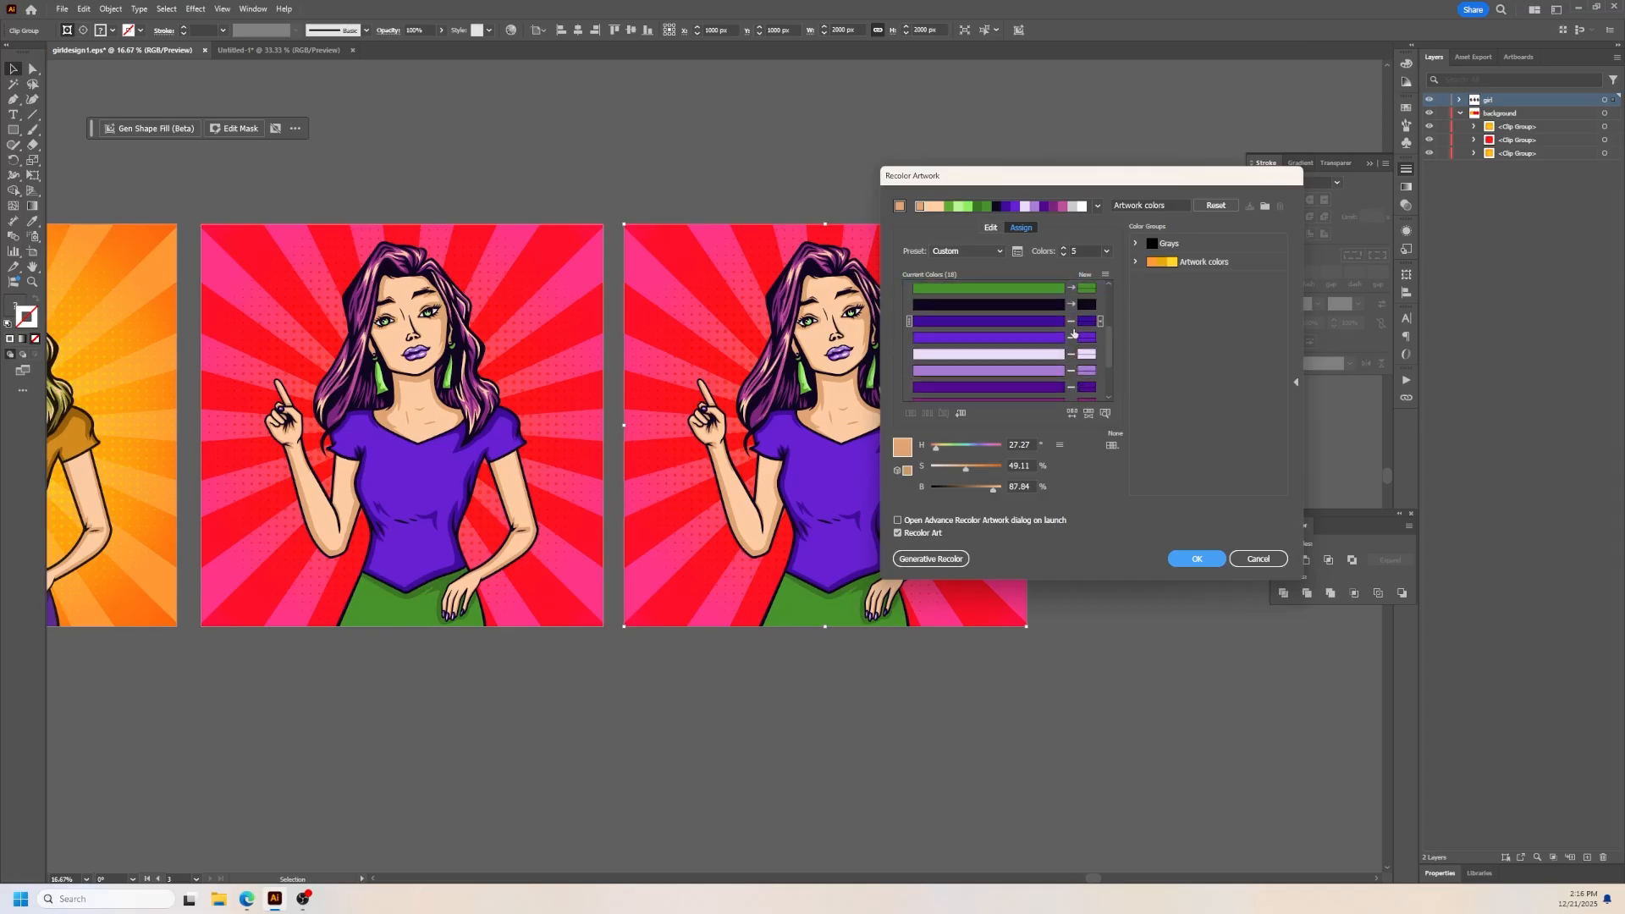
pyautogui.click(1071, 304)
pyautogui.click(1072, 288)
pyautogui.moveTo(1112, 353); pyautogui.dragTo(1118, 300)
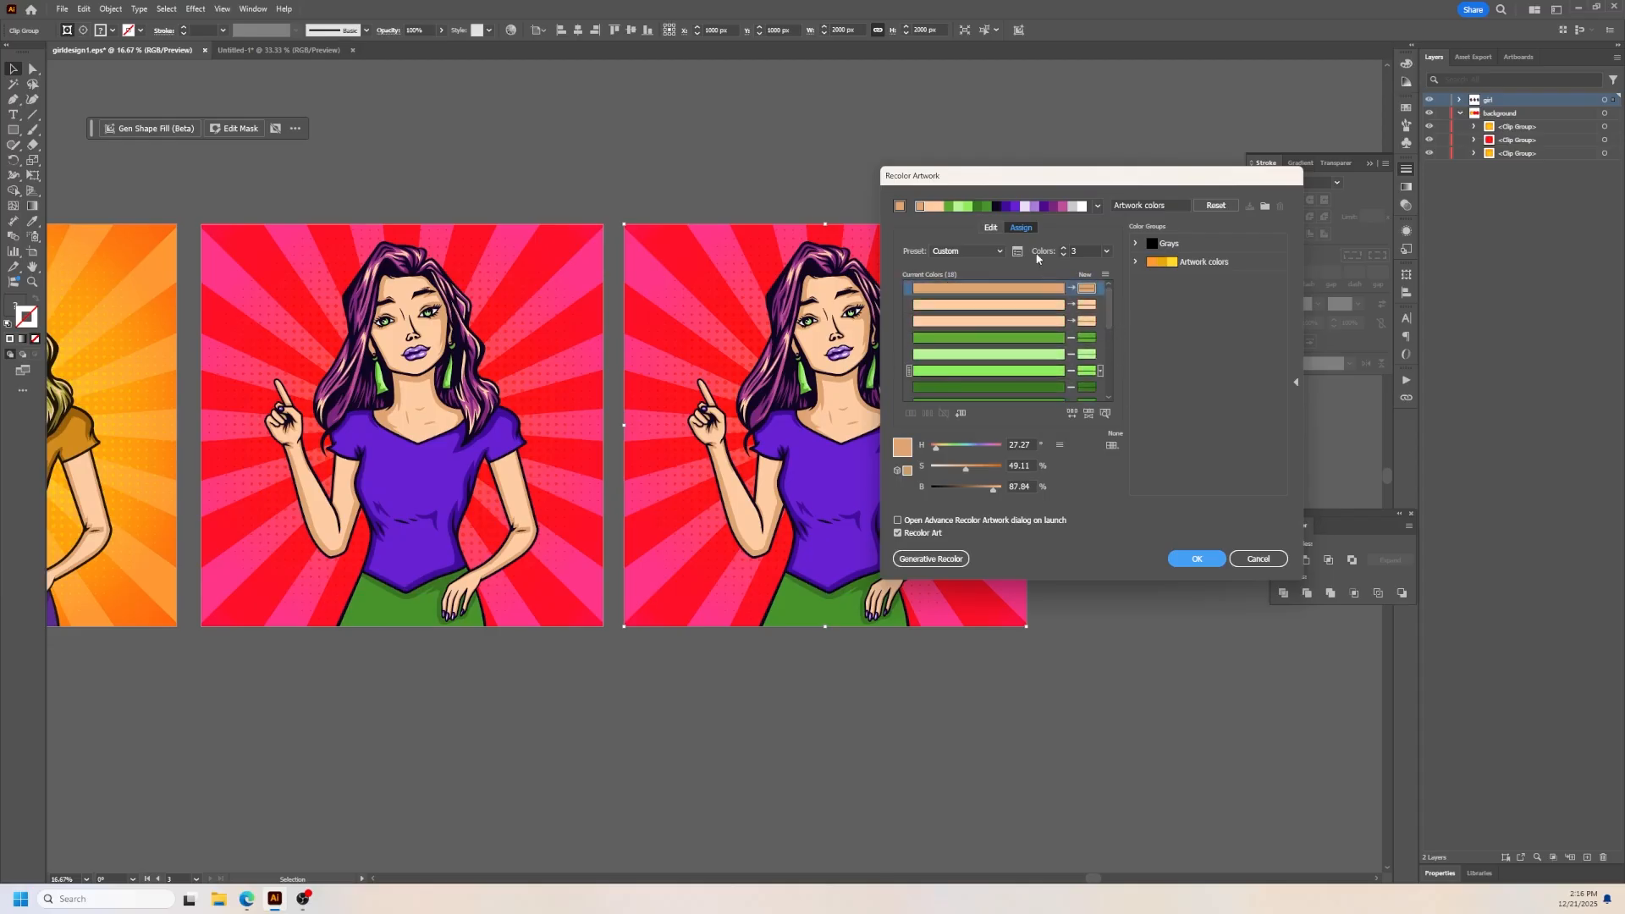
# Step: Shift the girl's skin tones on the colour wheel to a redder tan, about hue 15° and saturation 59%, apply it, and deselect the artwork
pyautogui.click(990, 228)
pyautogui.moveTo(1038, 306)
pyautogui.mouseDown()
pyautogui.moveTo(1043, 342)
pyautogui.moveTo(1006, 365)
pyautogui.moveTo(961, 326)
pyautogui.moveTo(999, 281)
pyautogui.moveTo(1038, 280)
pyautogui.moveTo(1046, 311)
pyautogui.mouseUp()
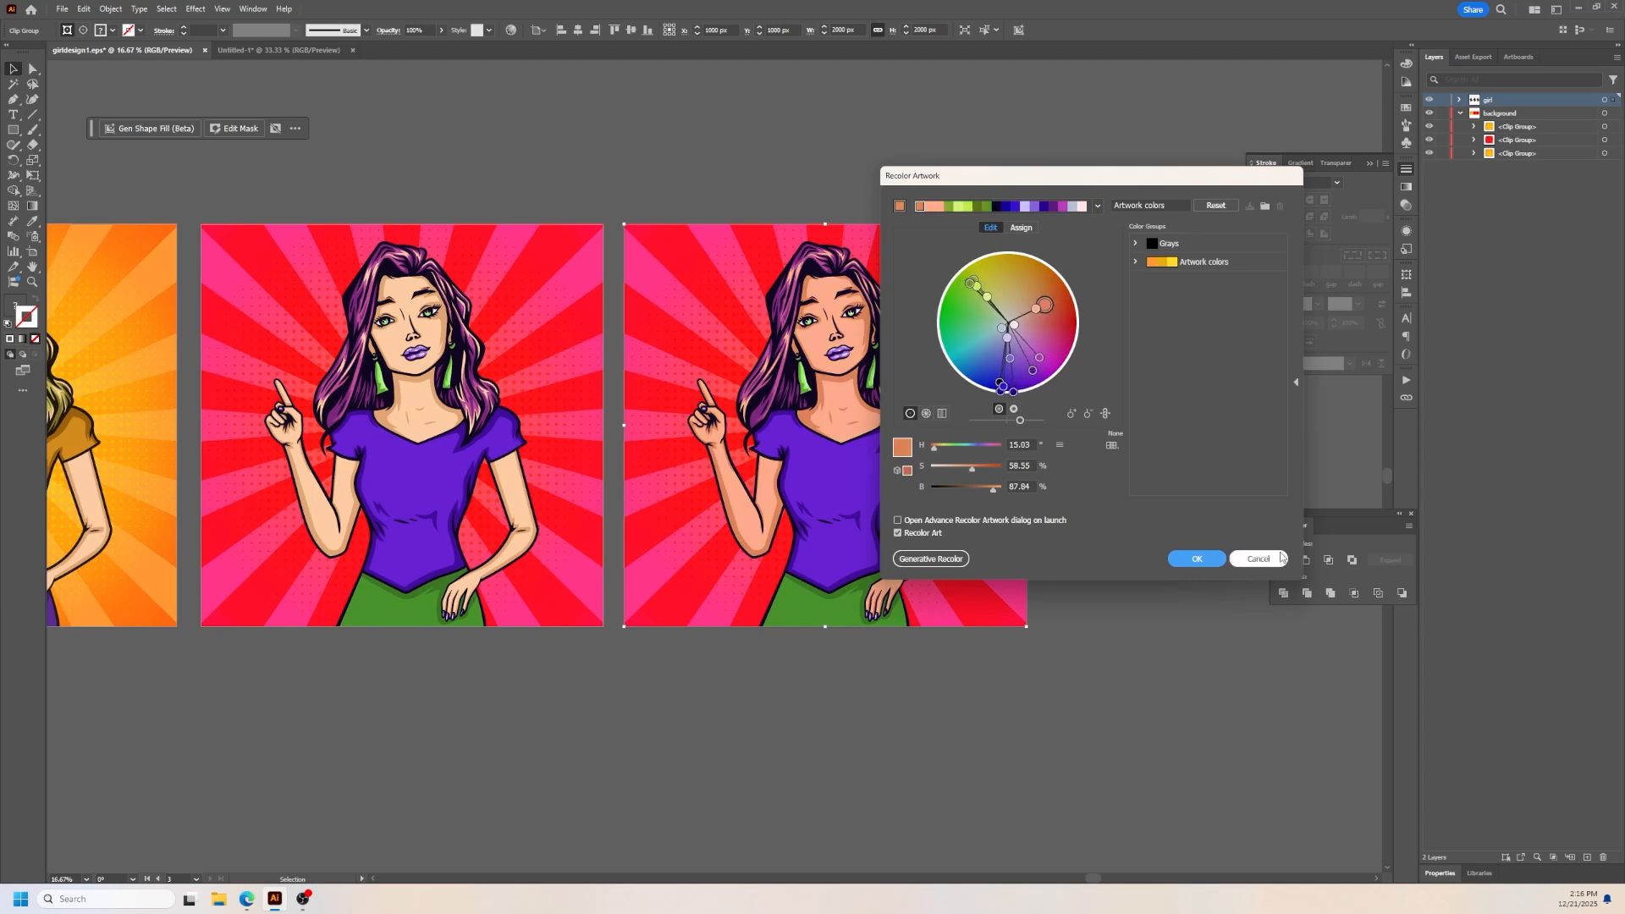
pyautogui.click(1197, 560)
pyautogui.scroll(-1, 884, 465)
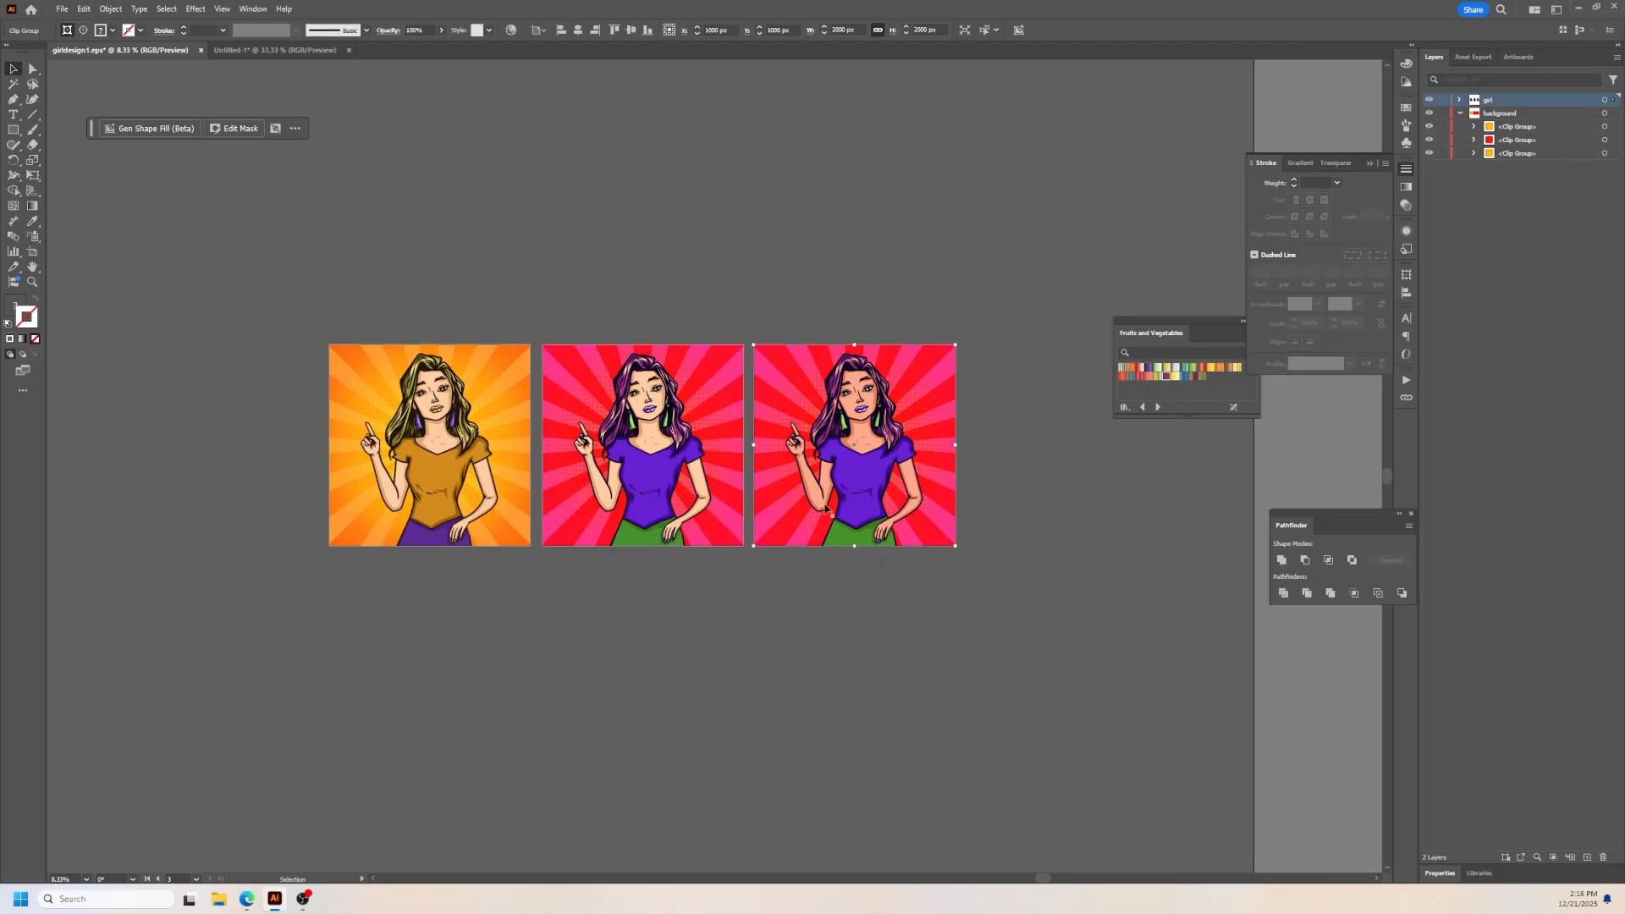
pyautogui.click(718, 284)
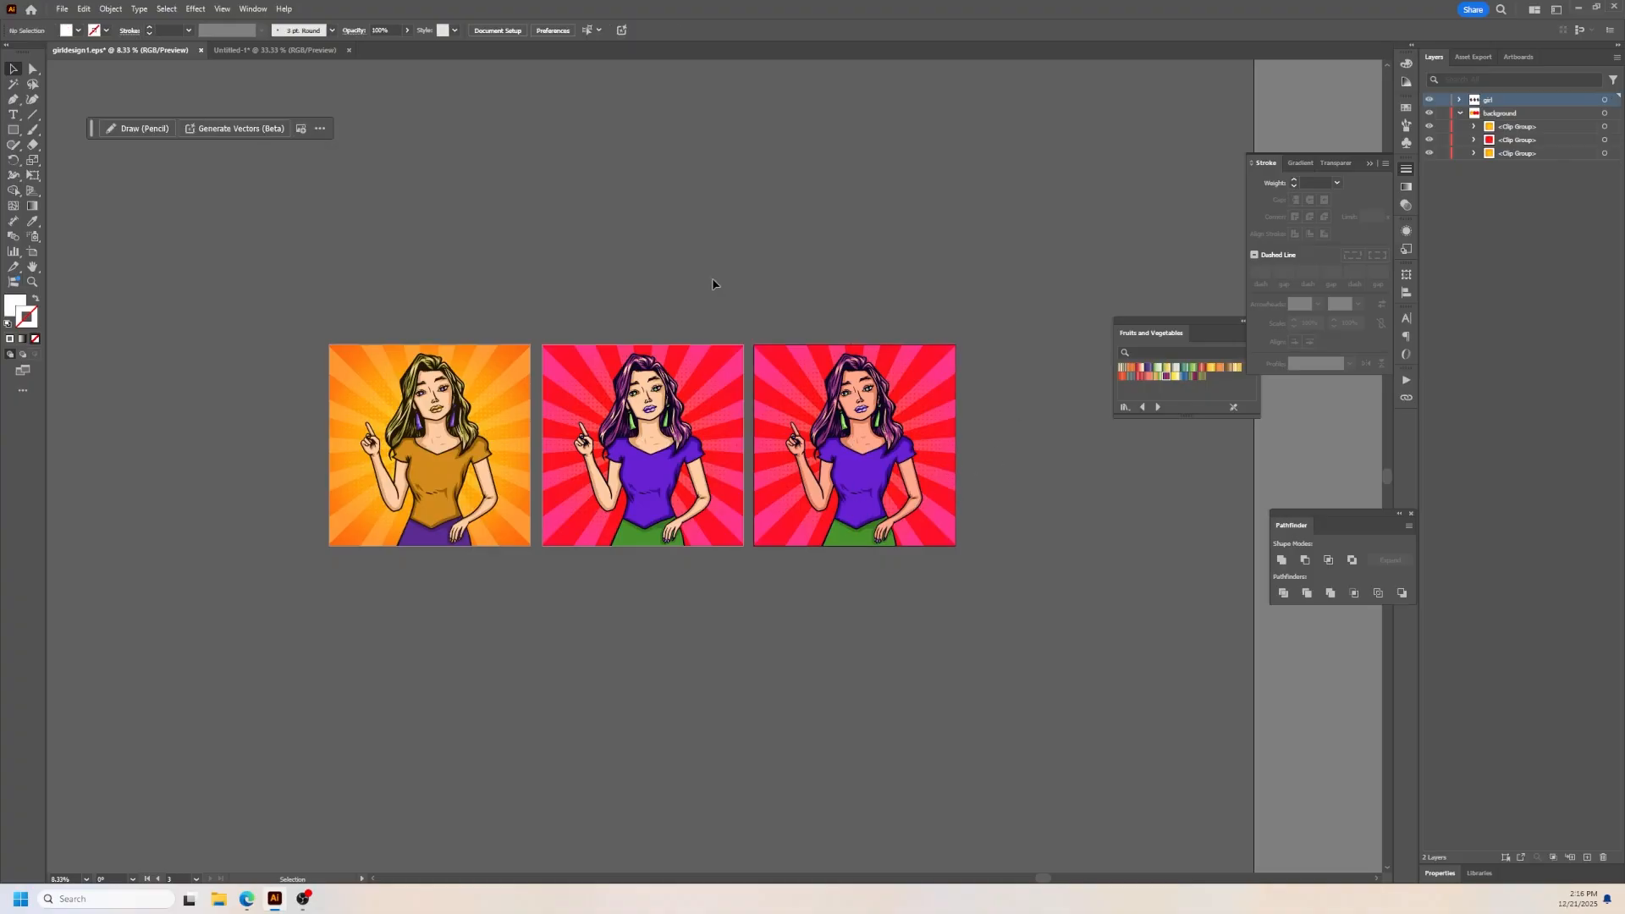